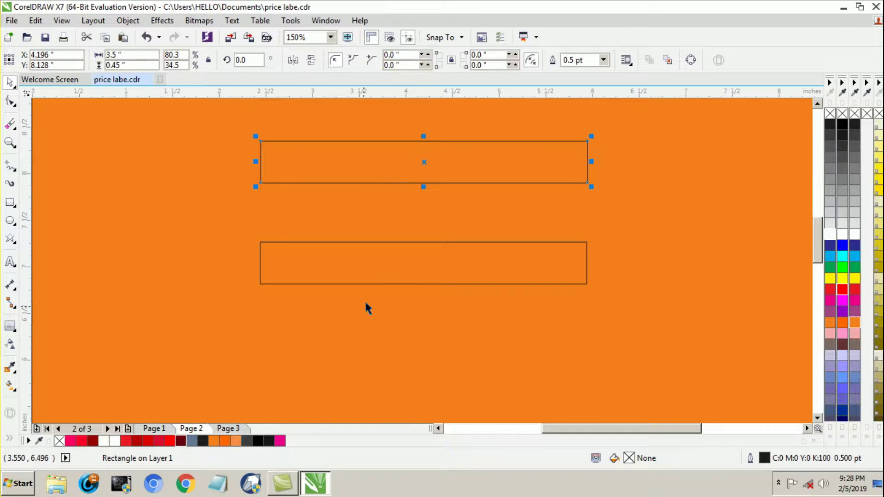
Fill the lower rectangle with red (#FF0000) and remove its outline
left_click(384, 283)
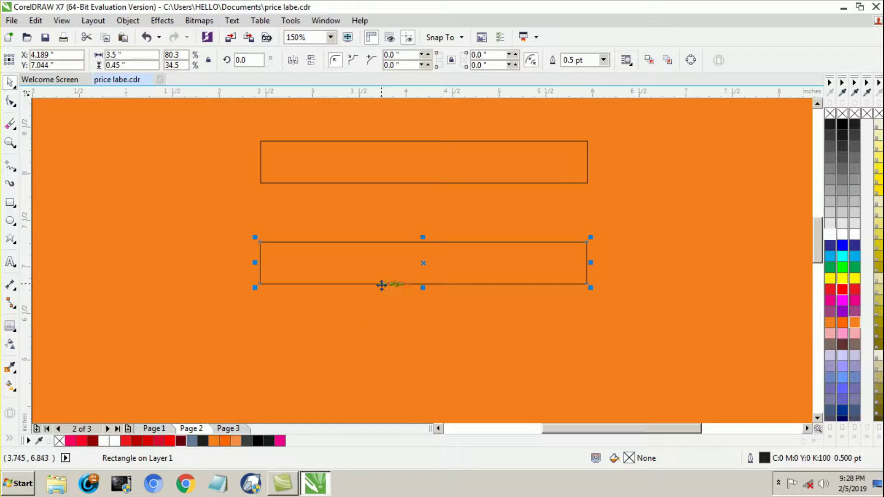
left_click(170, 441)
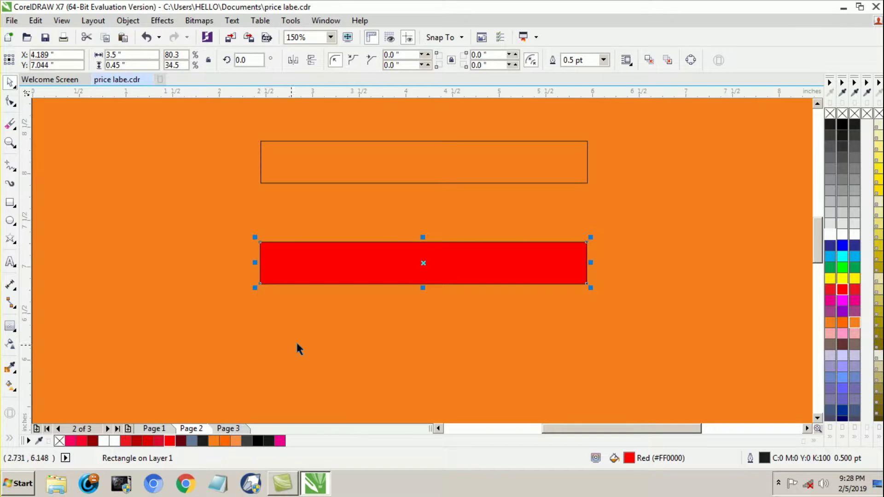
right_click(841, 113)
left_click(468, 328)
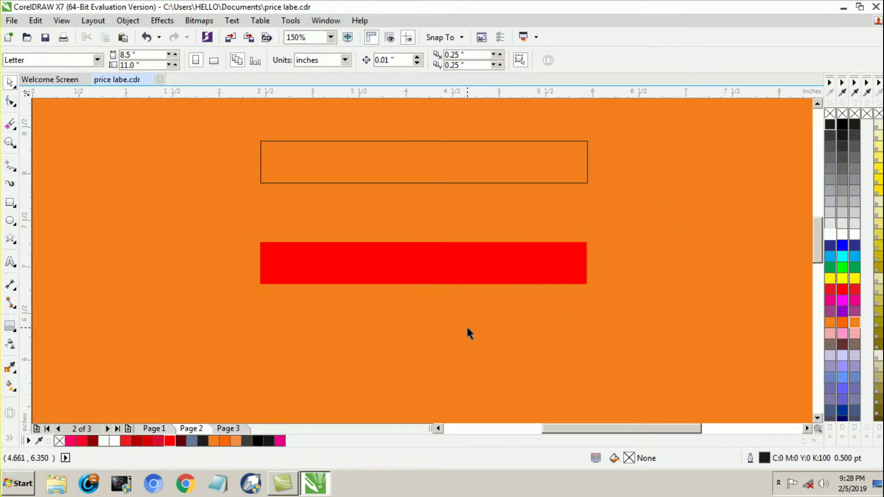
Convert the red rectangle to curves
left_click(444, 271)
right_click(443, 269)
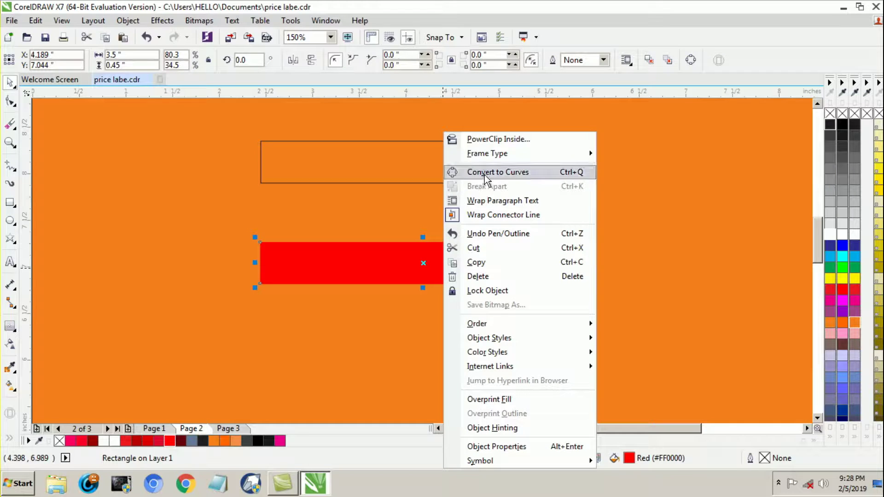
left_click(465, 171)
left_click(425, 320)
Convert the red shape's top edge to a curve and bend its middle downward by about 0.2 in
left_click(410, 275)
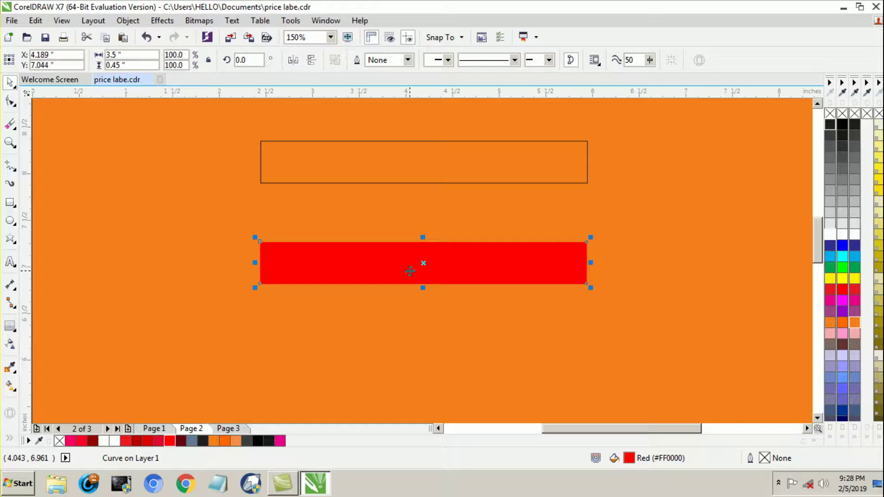
left_click(10, 101)
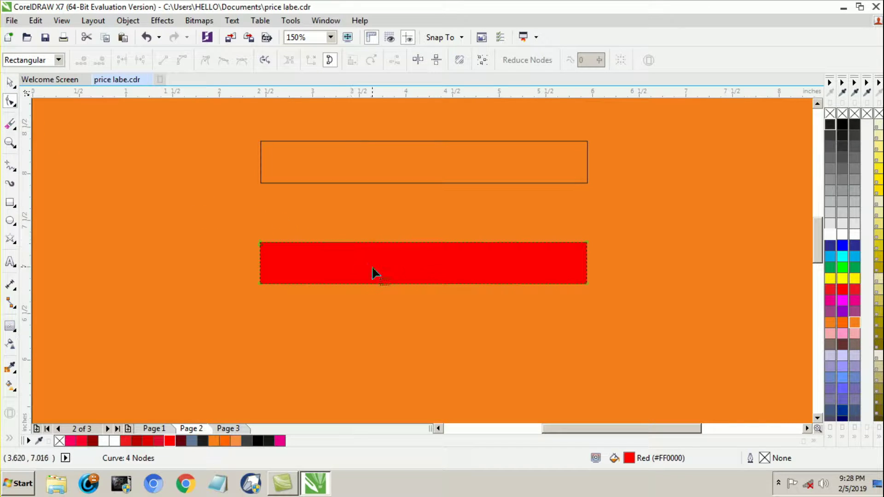
left_click(423, 243)
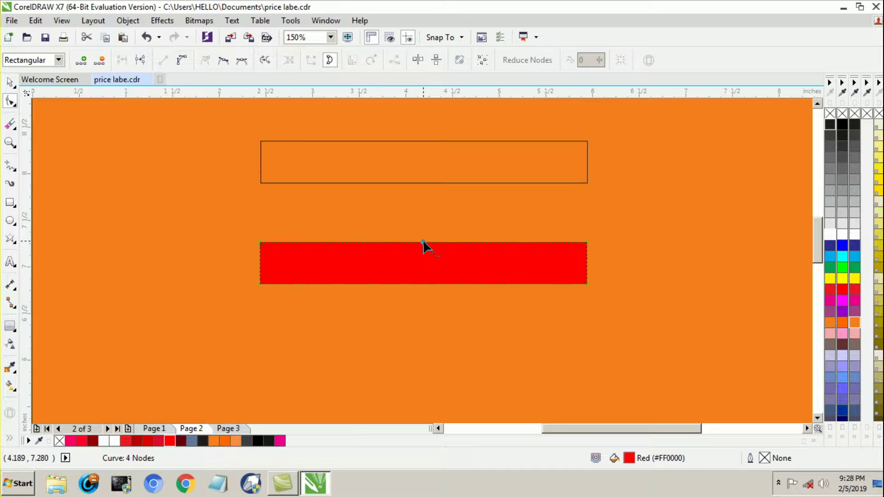
left_click(182, 60)
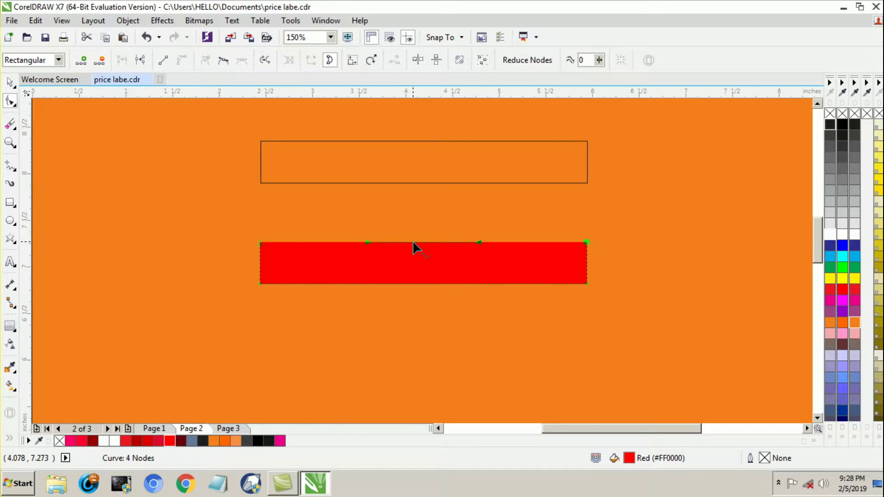
left_click_drag(420, 242, 421, 263)
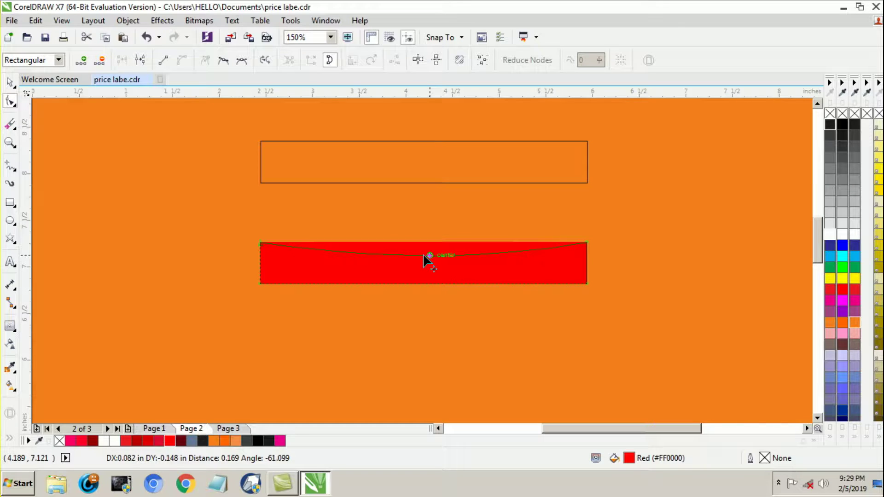
left_click_drag(422, 263, 422, 261)
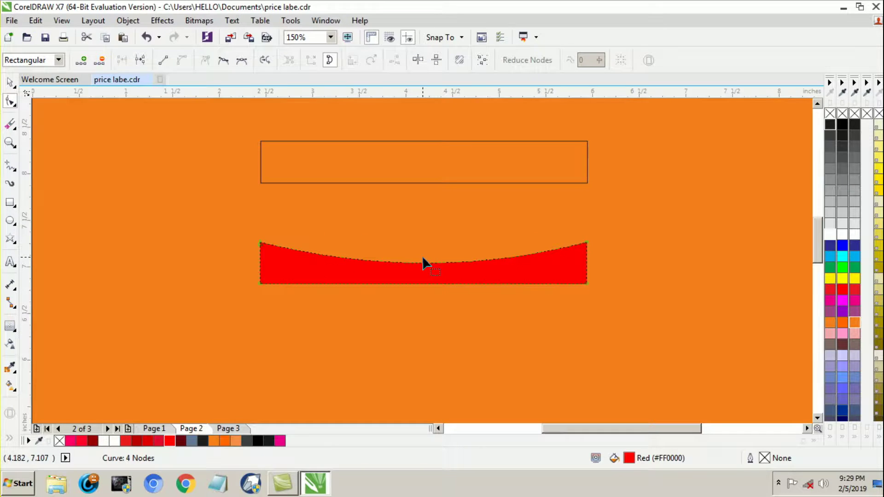
scroll(421, 267, "up", 4)
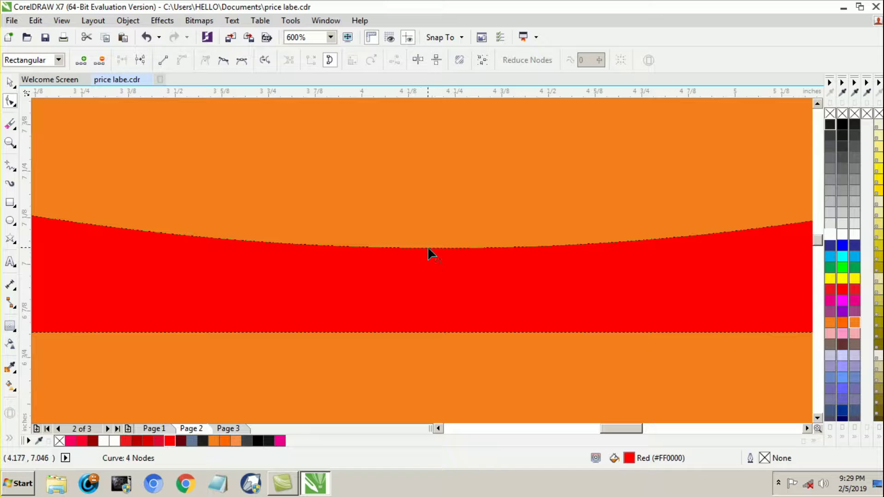
mouse_move(427, 246)
left_mouse_down()
mouse_move(443, 247)
mouse_move(430, 240)
left_mouse_up()
scroll(416, 261, "down", 2)
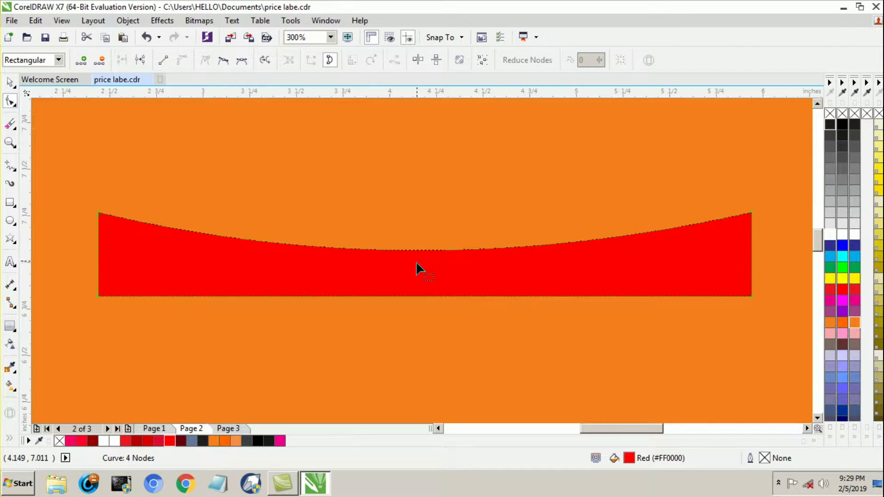
Draw a straight vertical guide line about 0.5 in long downward from the midpoint of the red shape's curved top edge
left_click(411, 295)
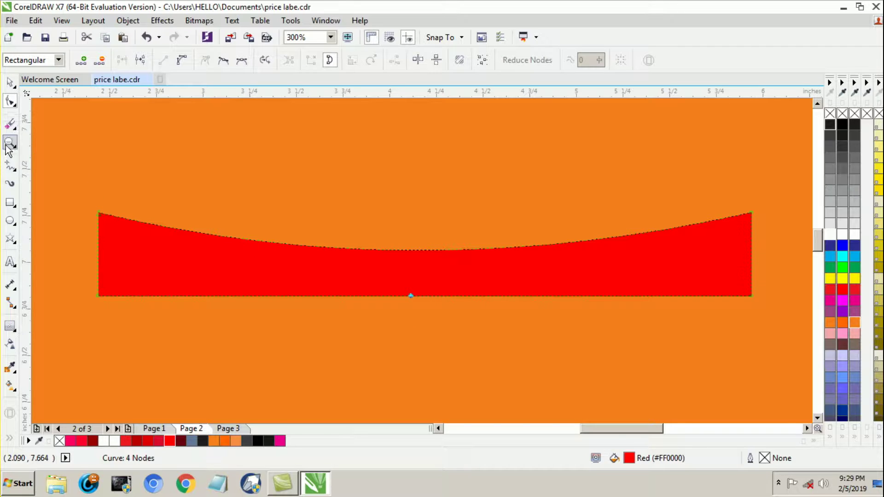
left_click(10, 164)
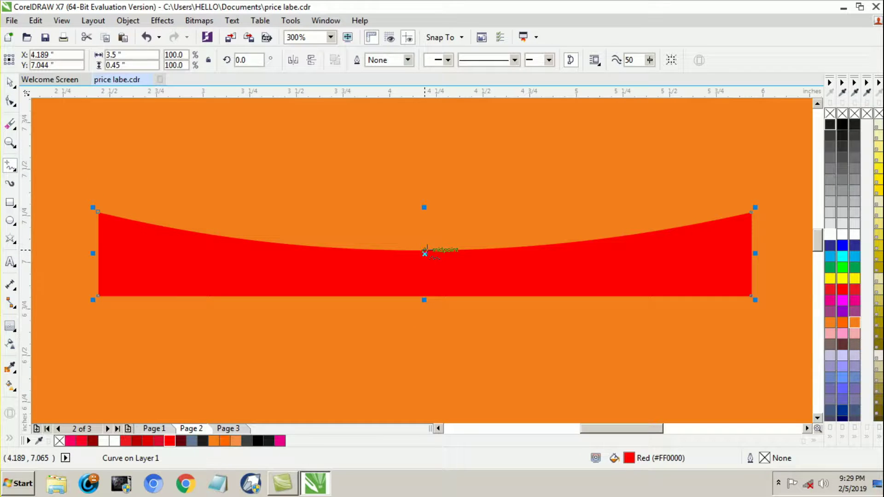
left_click(424, 251)
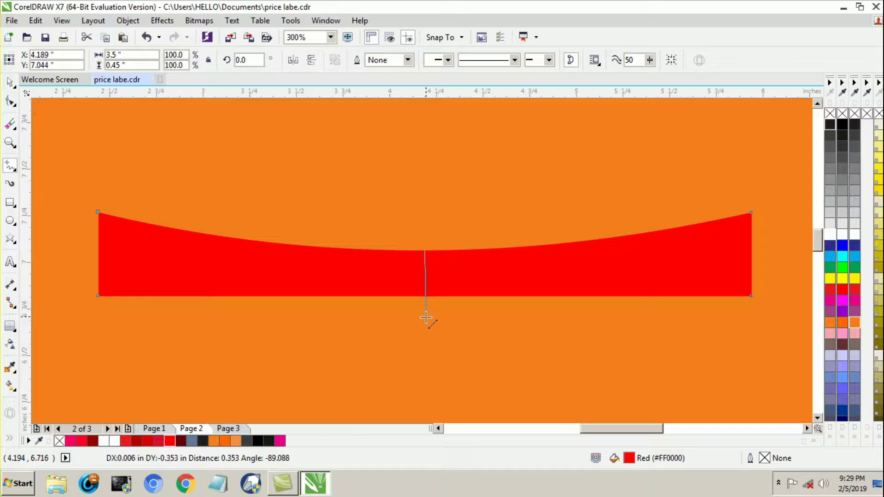
left_click(425, 343)
Convert the red shape's bottom edge to a curve and bend it down about 0.14 in at the guide line
left_click(10, 101)
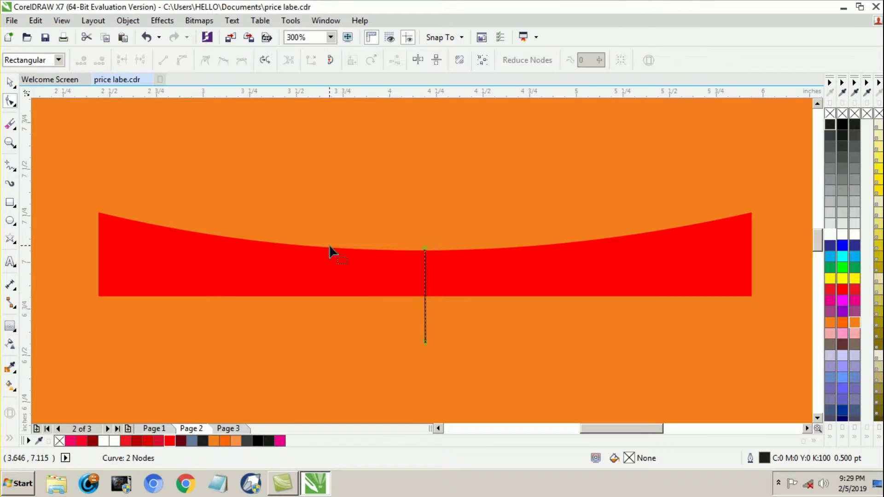
left_click(456, 294)
left_click(443, 296)
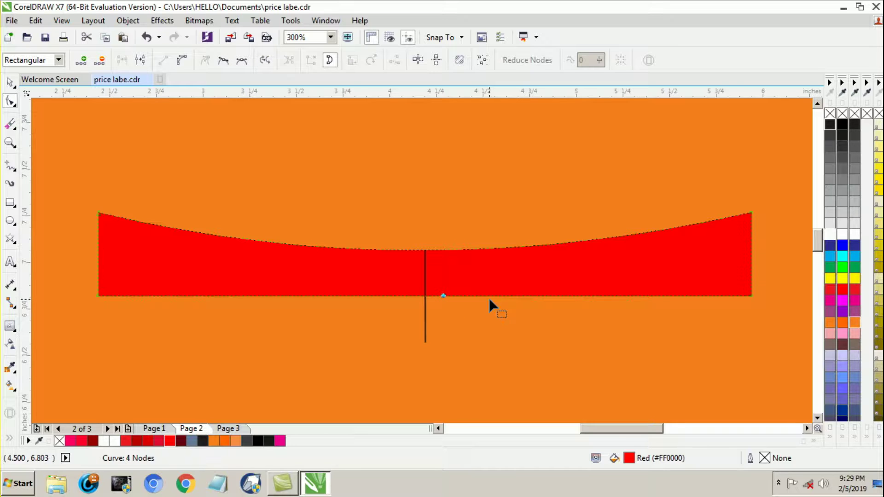
left_click(751, 296)
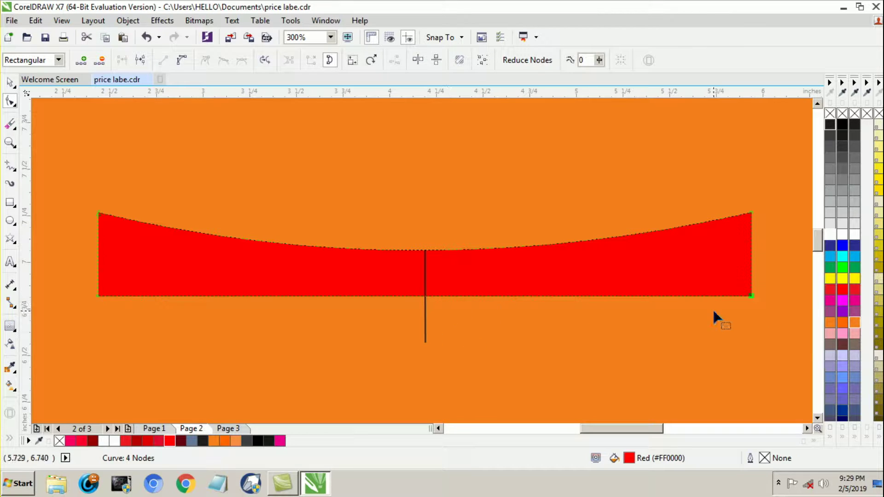
scroll(424, 297, "up", 2)
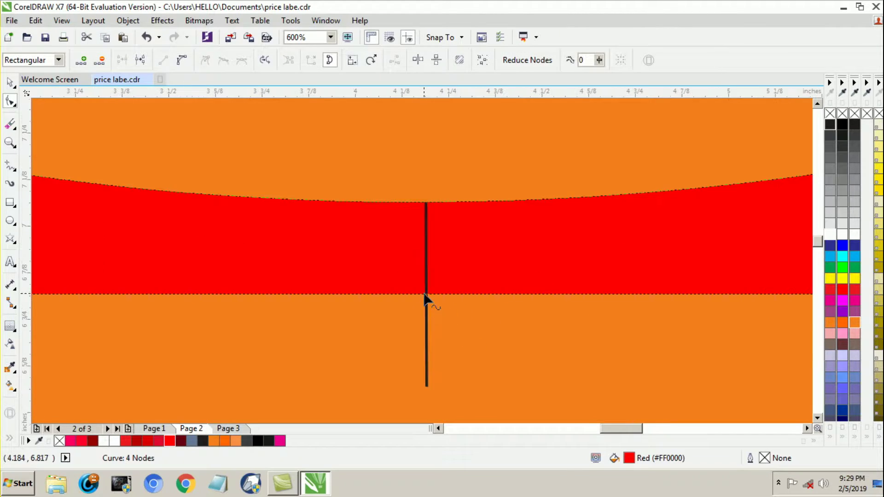
left_click(426, 294)
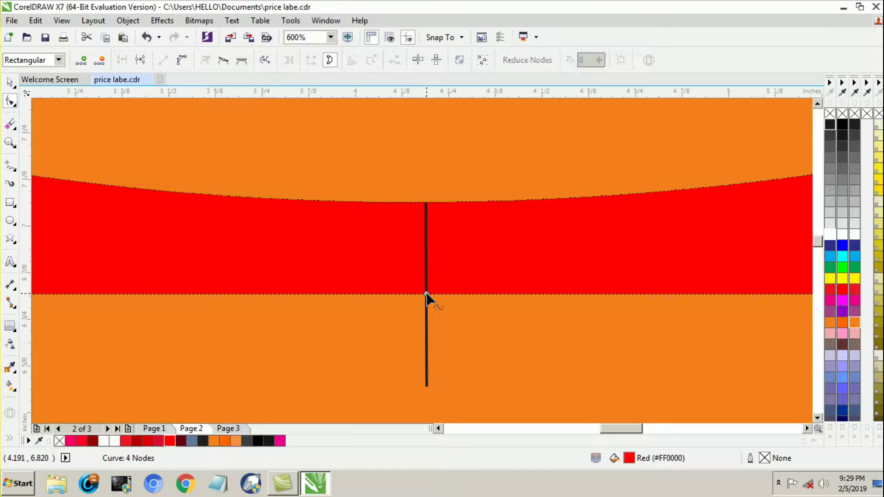
left_click(182, 60)
left_click_drag(426, 297, 423, 346)
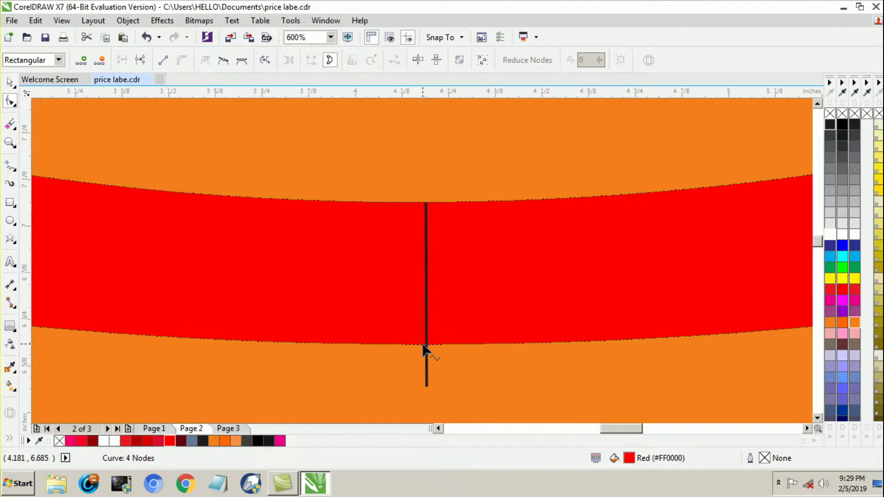
scroll(423, 328, "down", 2)
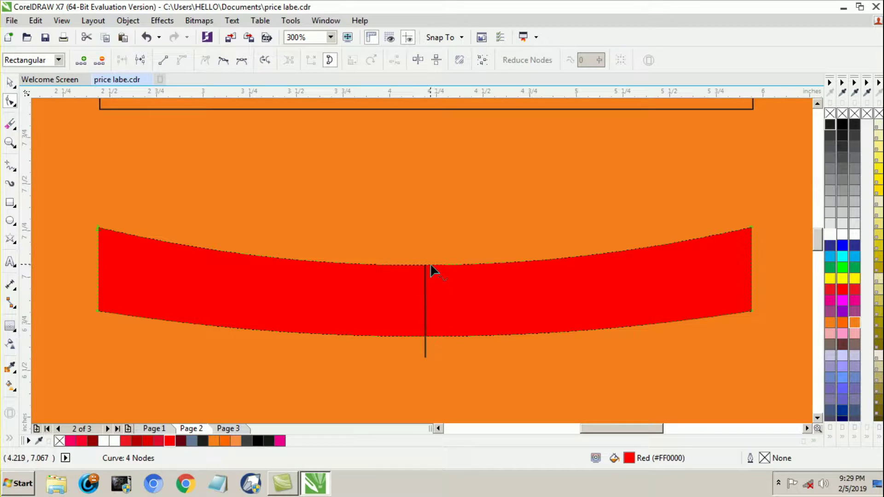
Deepen the bend of the red band's top and bottom edges, pulling both further down at the guide line
left_click_drag(424, 266, 425, 272)
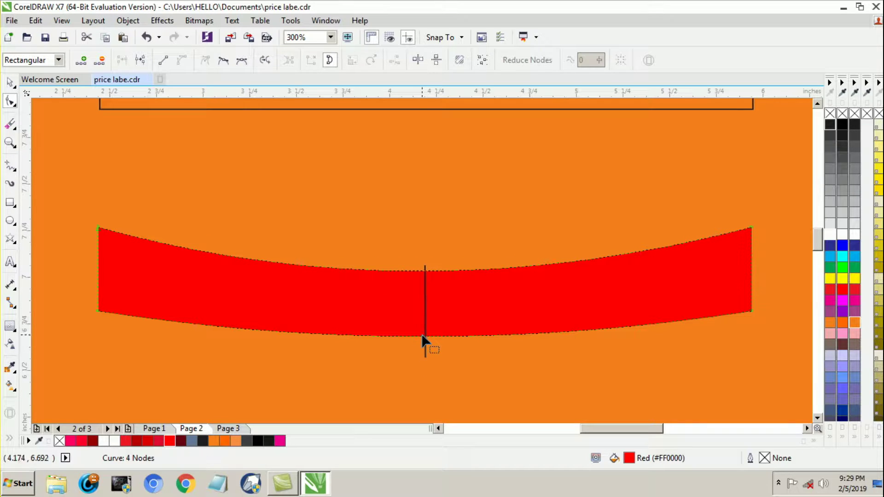
left_click_drag(424, 337, 426, 348)
left_click_drag(423, 271, 424, 287)
scroll(433, 343, "down", 2)
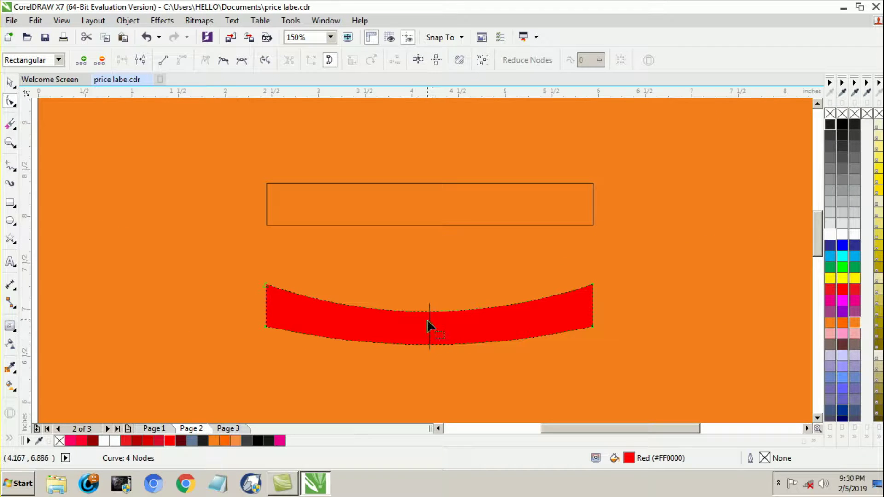
scroll(427, 323, "up", 2)
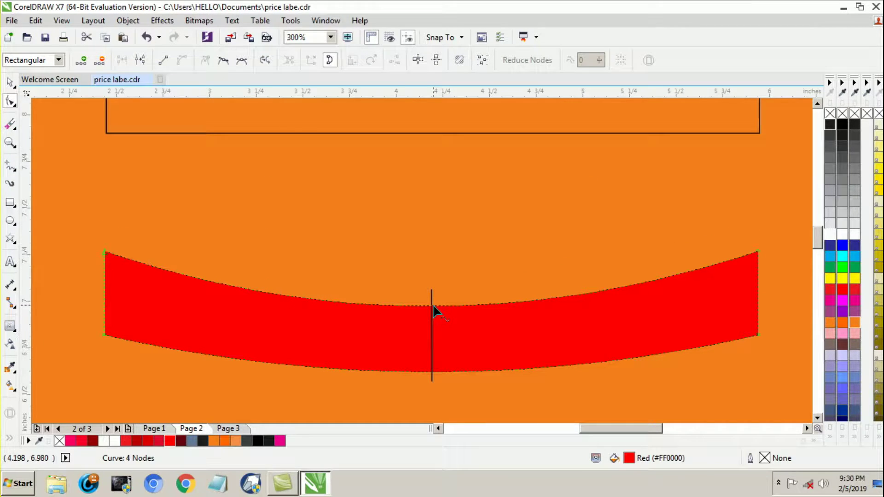
left_click_drag(432, 372, 432, 374)
scroll(426, 388, "down", 2)
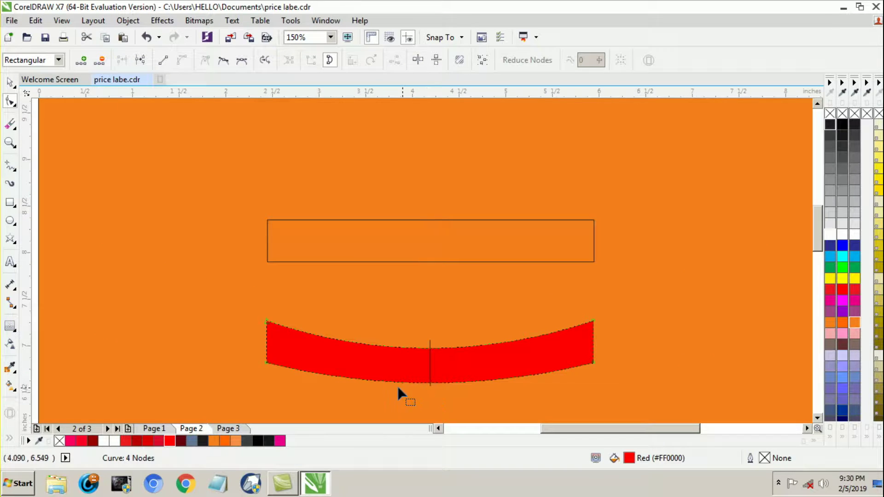
Move the red curved band up to just below the outlined rectangle and delete the vertical guide line
left_click(10, 82)
left_click(254, 288)
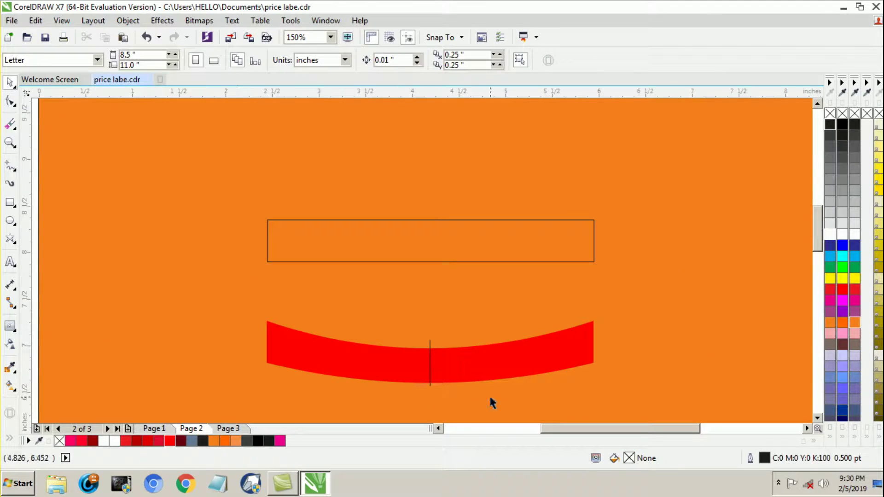
left_click_drag(455, 372, 454, 327)
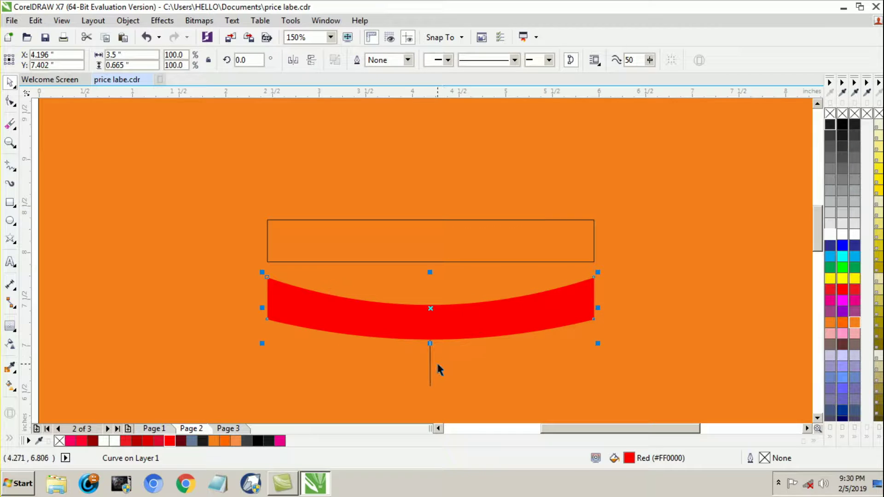
left_click(431, 365)
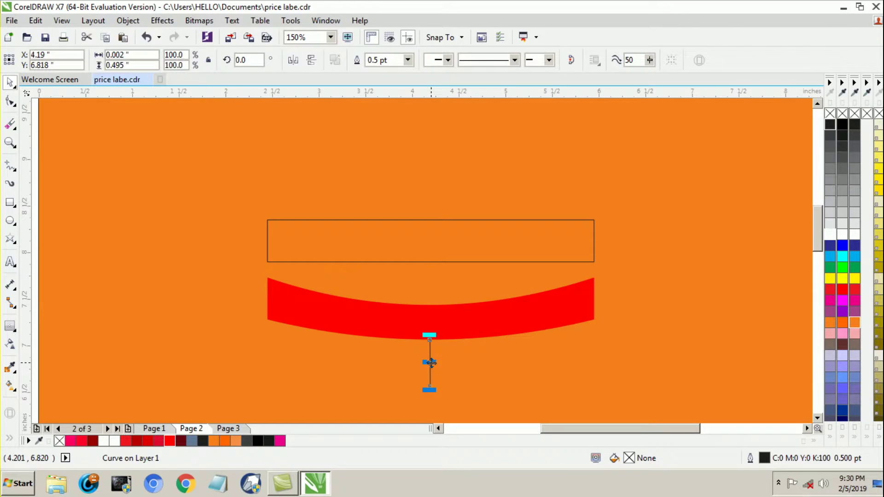
key("Delete")
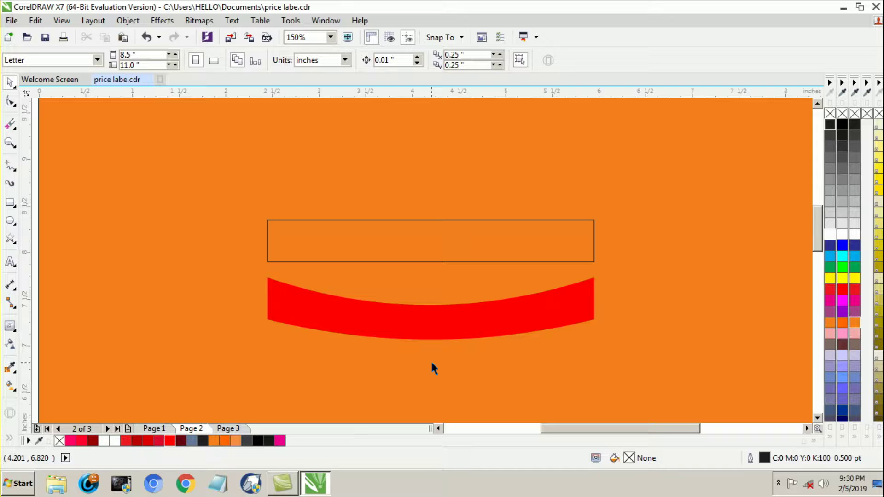
Fill the outlined rectangle above the band with dark red (#DC0000) and remove its outline
left_click(432, 255)
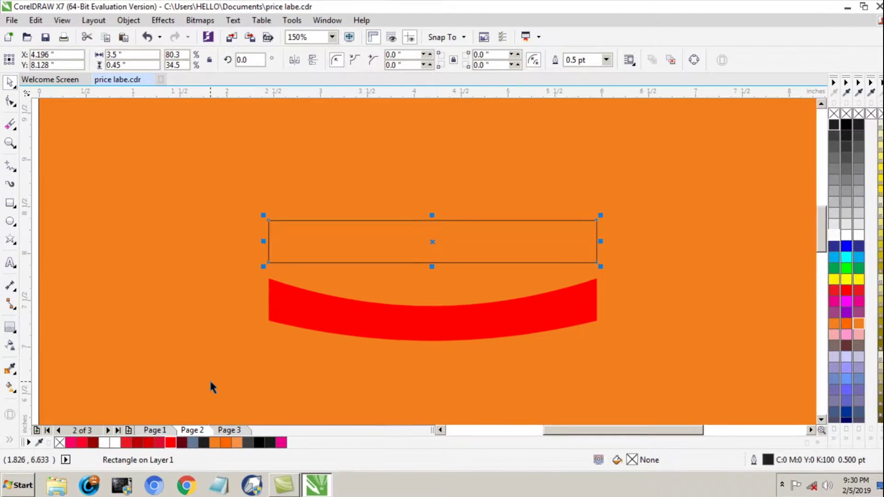
left_click(154, 445)
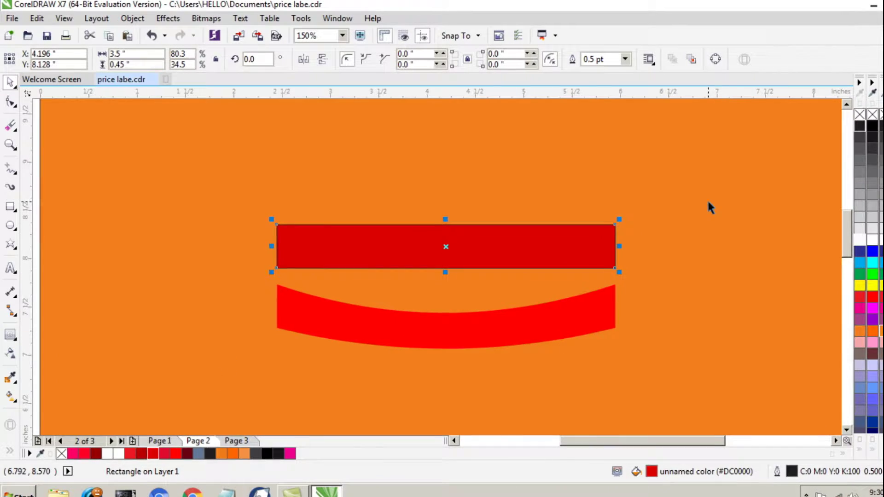
right_click(879, 115)
Place a copy of the dark red rectangle above it and narrow the original to about 0.955 in around its centre
left_click_drag(514, 249, 525, 172)
left_click(537, 268)
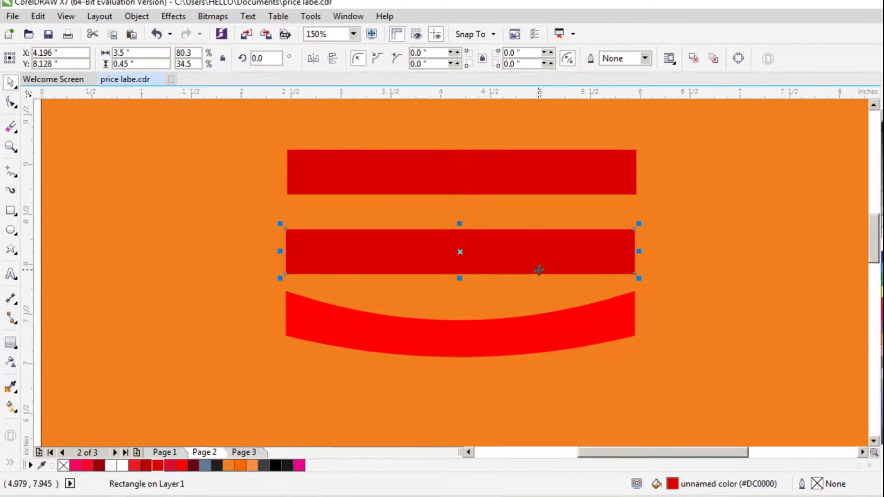
left_click_drag(644, 252, 523, 257)
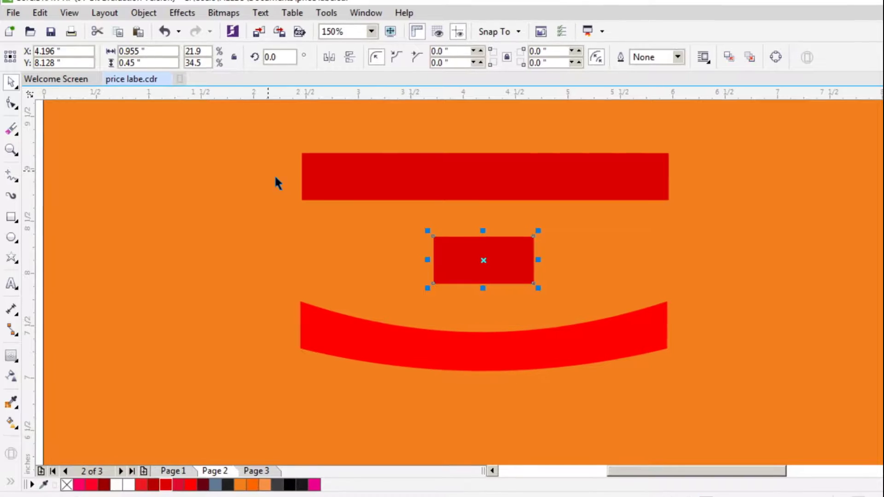
Move the small dark red rectangle onto the right end of the curved red band and align their top edges
left_click_drag(482, 258, 620, 325)
left_click(526, 346, "shift")
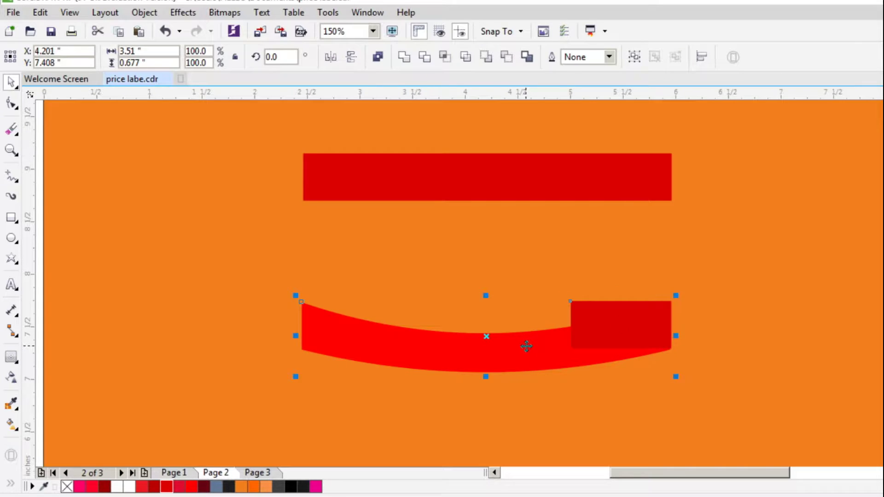
key("t")
left_click(722, 355)
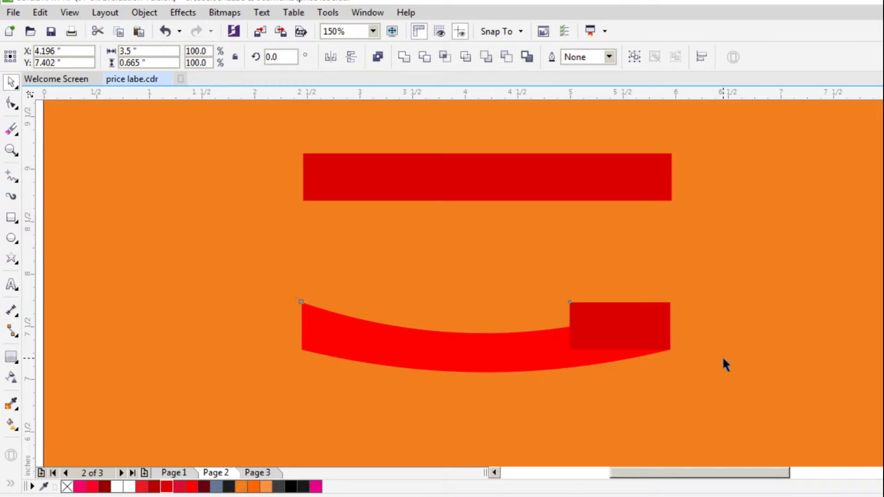
Convert the small dark red rectangle to curves and pull its left side inward, narrowing it to about 0.899 in
left_click(633, 333)
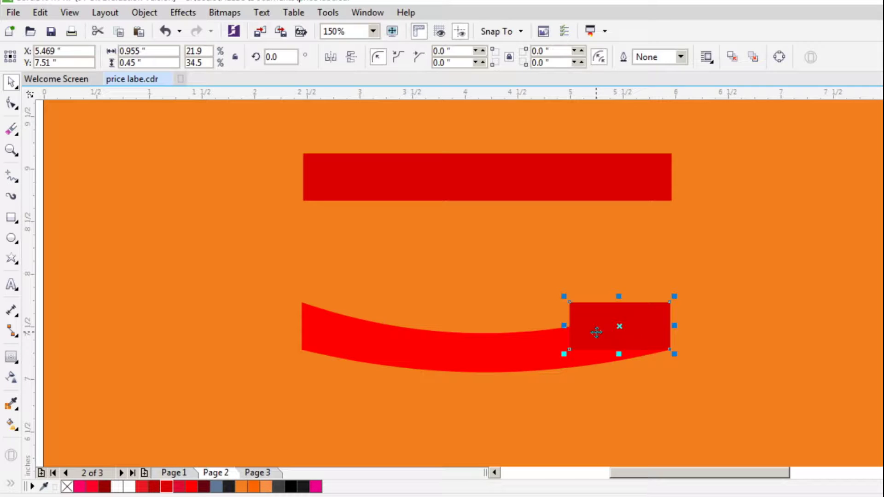
left_click(11, 103)
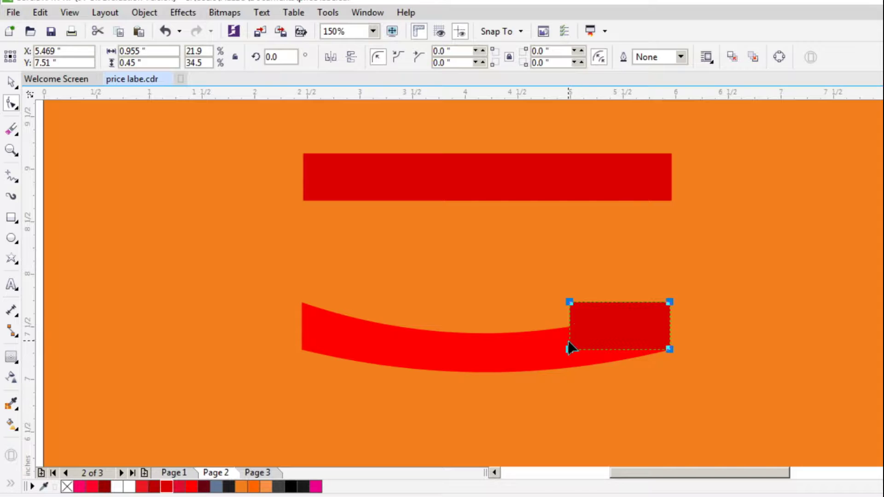
right_click(577, 324)
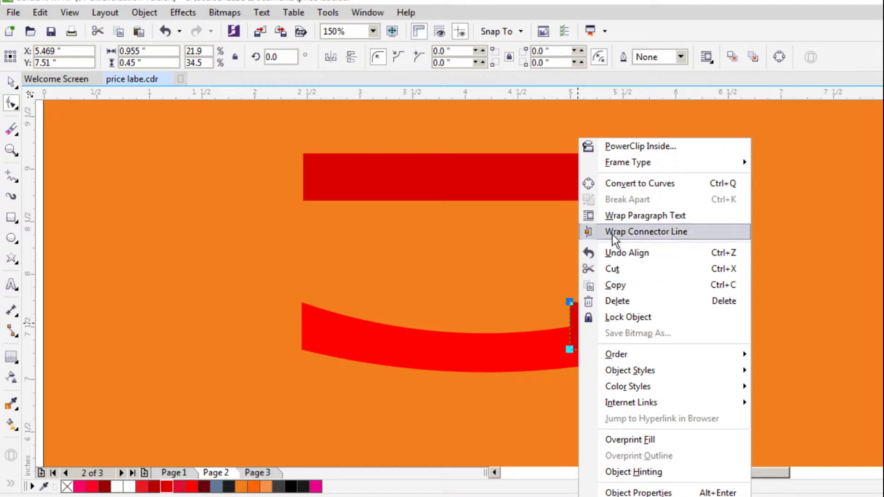
left_click(619, 182)
left_click_drag(577, 348, 574, 352)
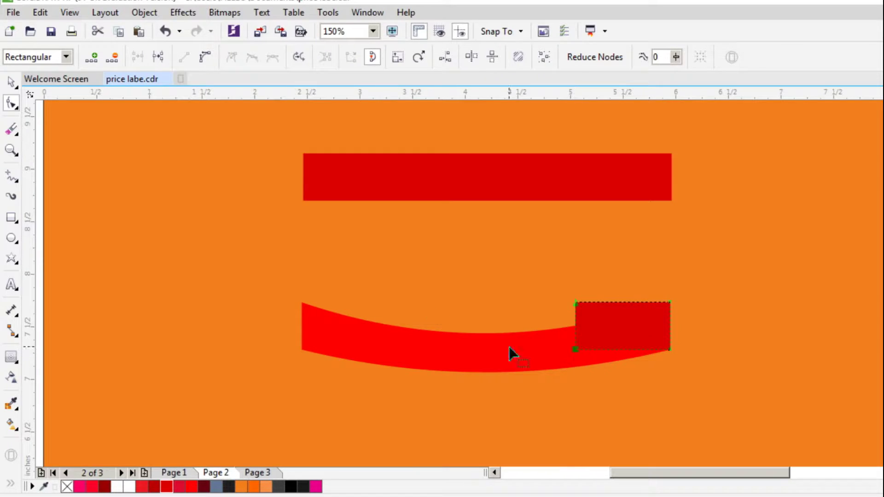
left_click(11, 82)
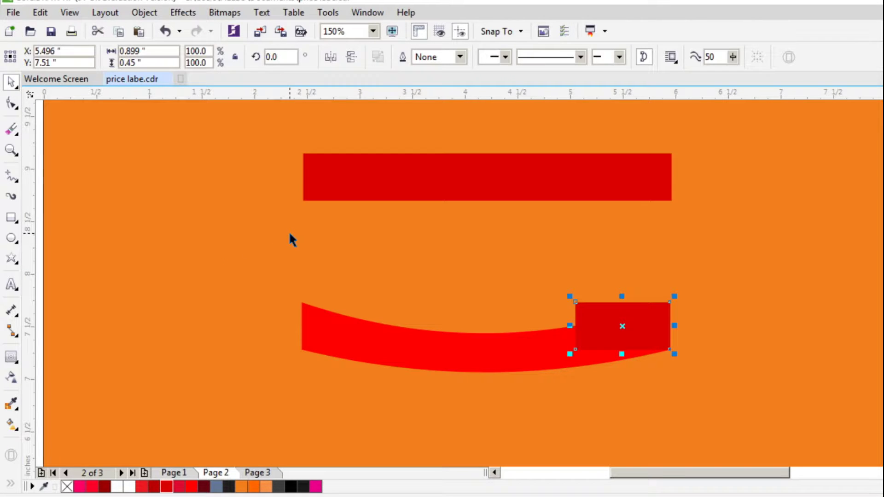
Skew the small dark red piece vertically so its left side rises to a total height of about 0.521 in
left_click(610, 339)
left_click_drag(568, 327, 568, 321)
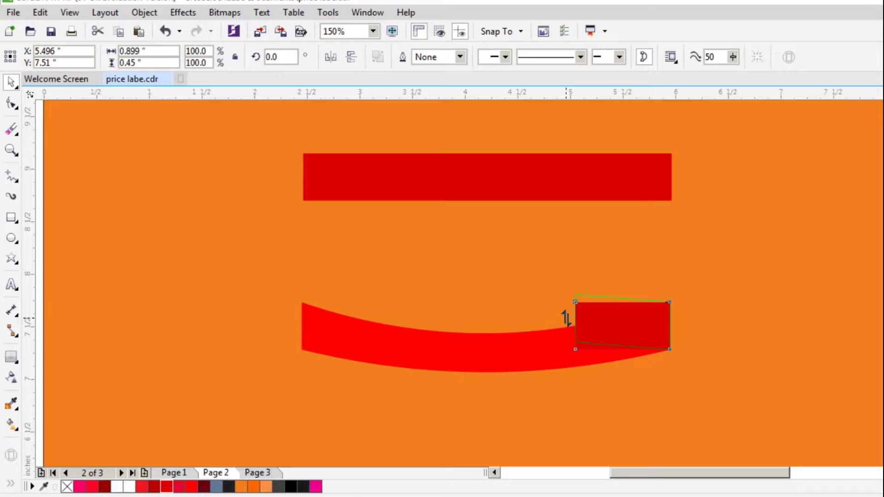
left_click_drag(566, 319, 567, 318)
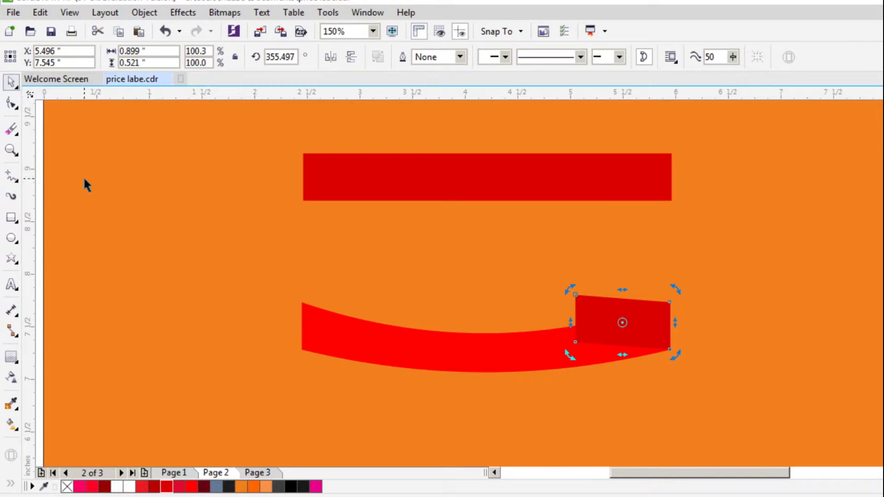
left_click(596, 327)
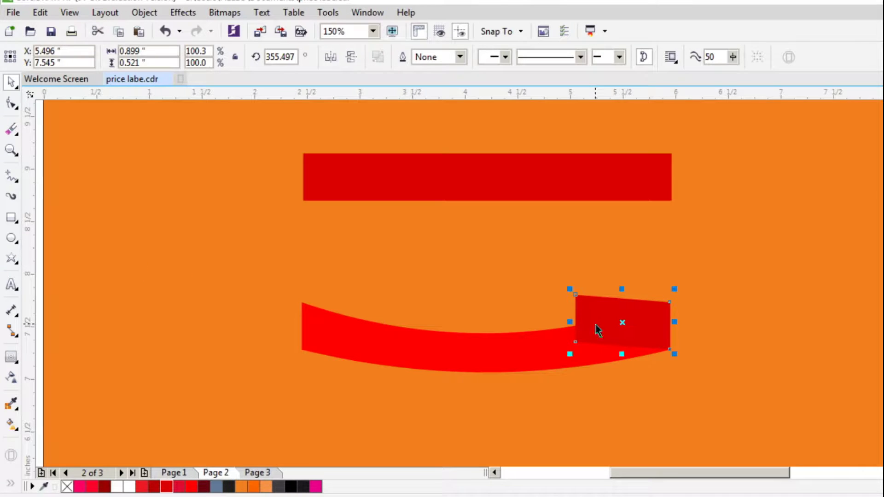
Convert the top edge of the skewed dark red piece to a curve and bend it slightly downward
left_click(12, 106)
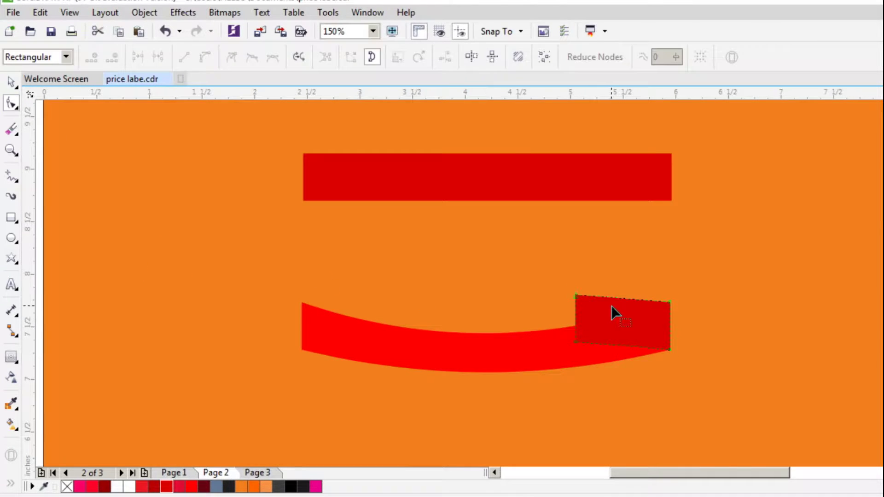
left_click(625, 298)
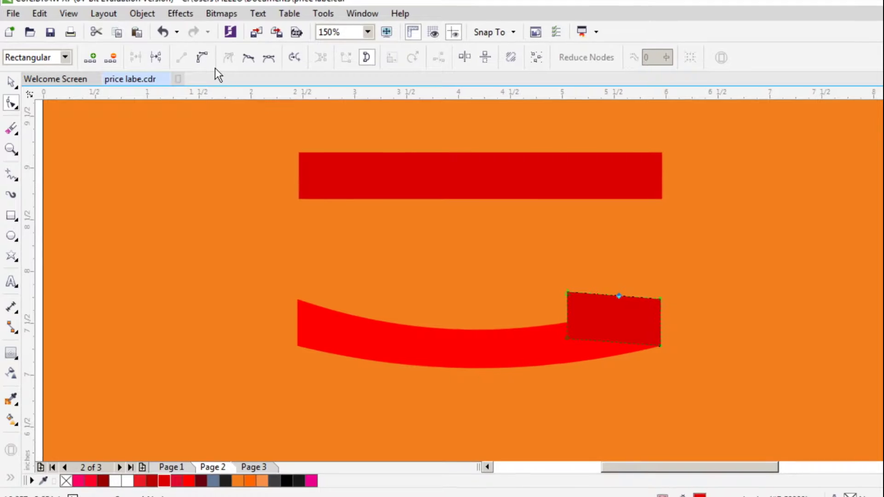
left_click(206, 59)
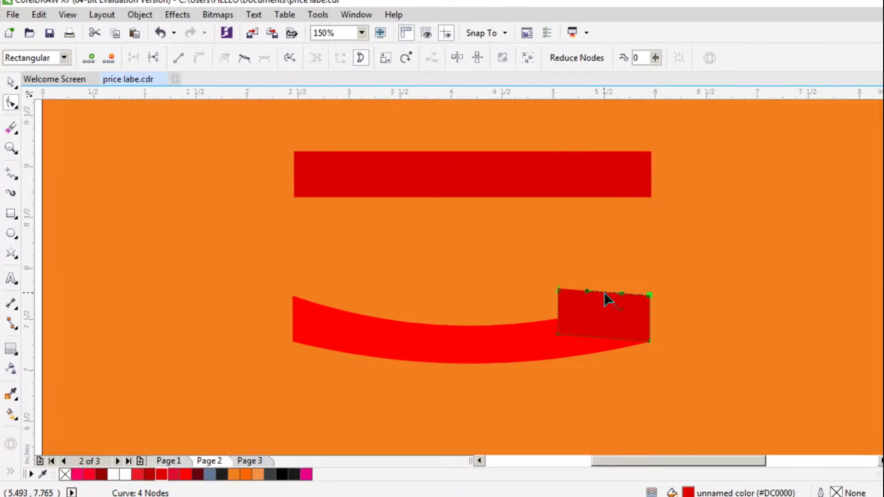
left_click_drag(601, 291, 591, 295)
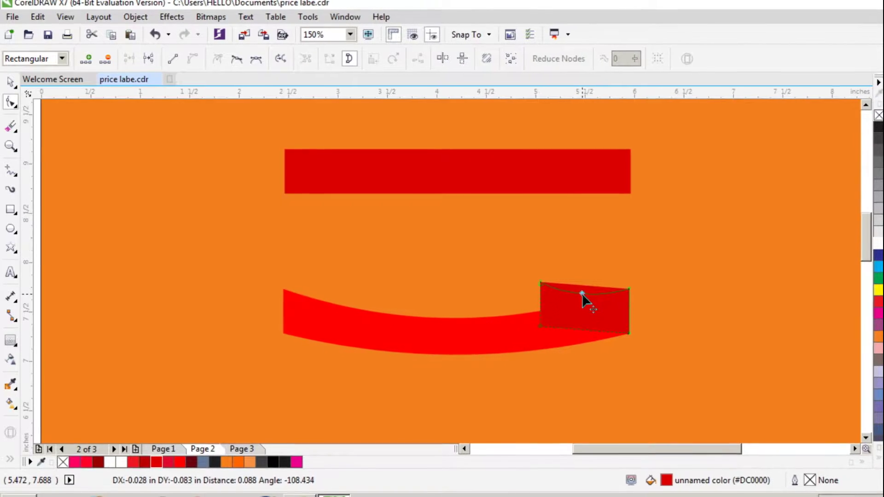
left_click_drag(582, 294, 581, 294)
key("space")
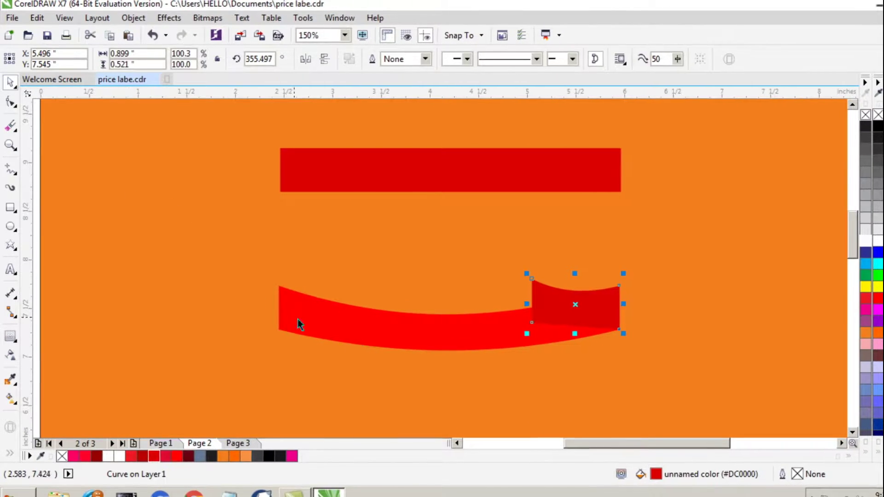
Bring the curved red band in front of the dark red fold piece
left_click(404, 332)
key("shift+Page_Up")
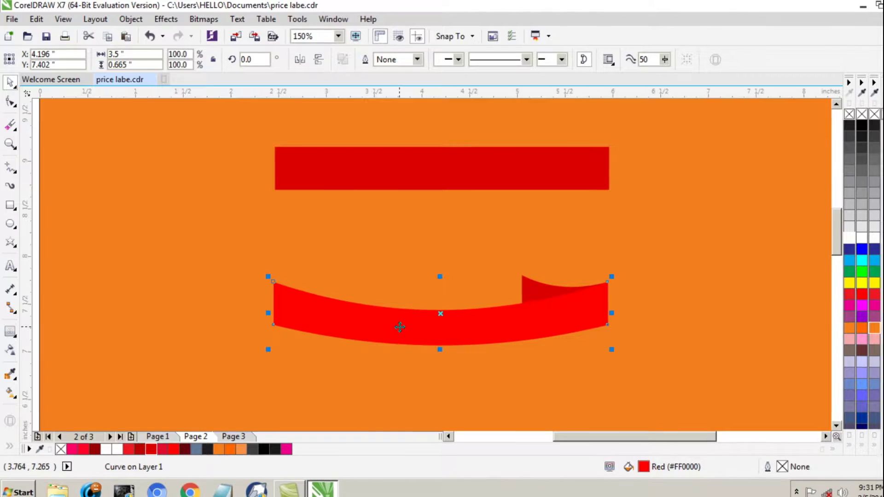
left_click(516, 364)
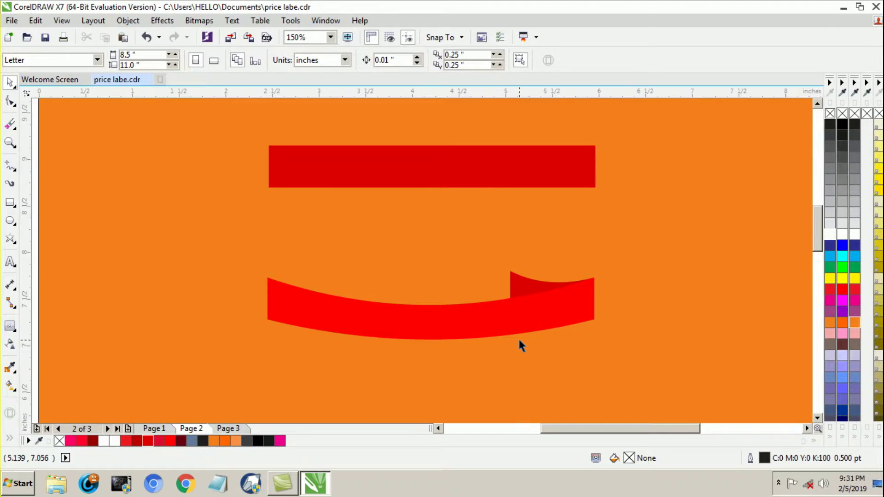
Place a copy of the long dark red rectangle below it and narrow the copy to about 1.038 in around its centre
left_click(478, 175)
left_click_drag(492, 178, 514, 242)
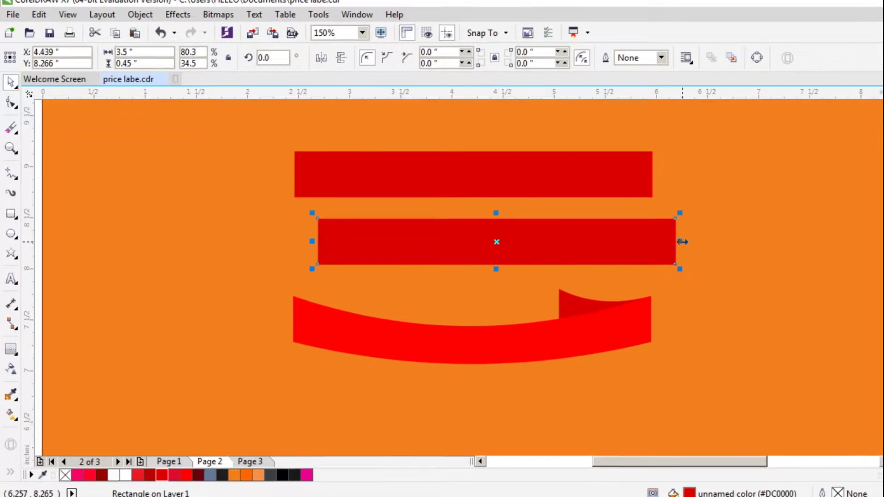
left_click_drag(681, 242, 553, 244)
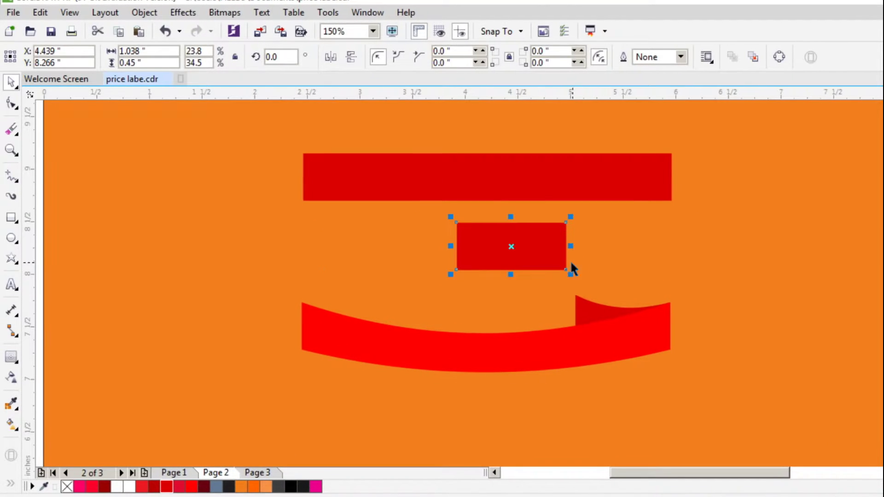
Move the narrowed rectangle over the band's right end, offset to the right so the fold piece's left edge stays exposed
left_click_drag(514, 246, 630, 326)
scroll(628, 325, "up", 3)
left_click_drag(552, 283, 547, 265)
scroll(557, 283, "up", 3)
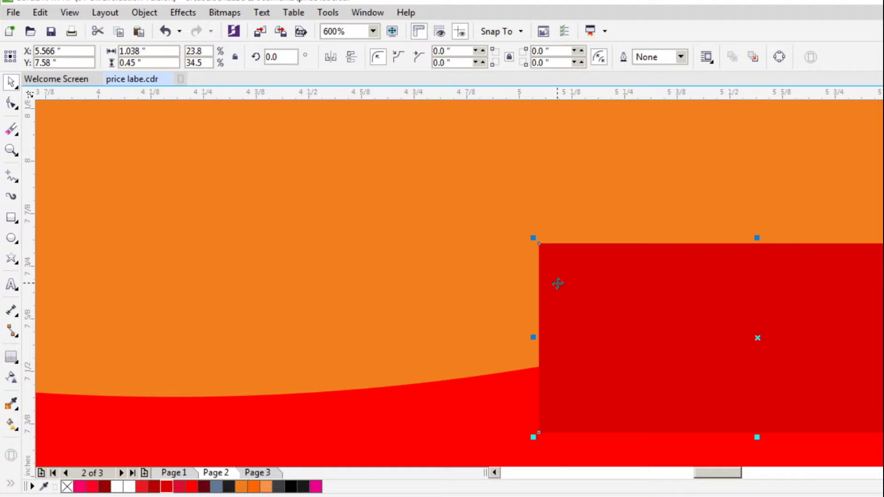
scroll(543, 315, "down", 3)
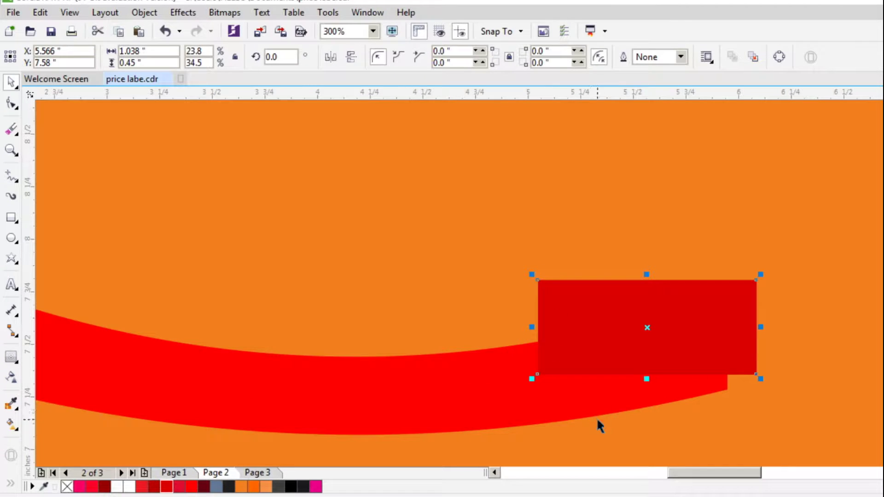
left_click_drag(572, 346, 612, 328)
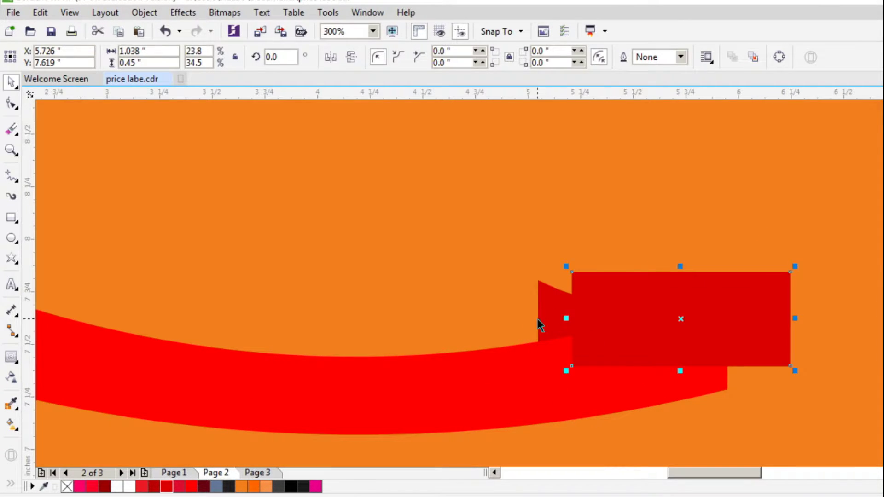
Bring the dark red fold piece to the front and fill the rectangle behind it with red (#FF0000)
left_click(538, 307)
key("shift+Page_Up")
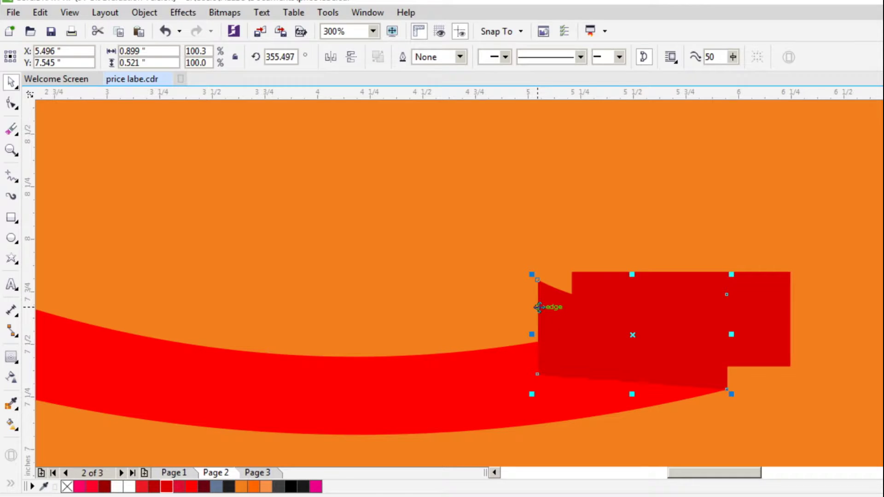
left_click(777, 346)
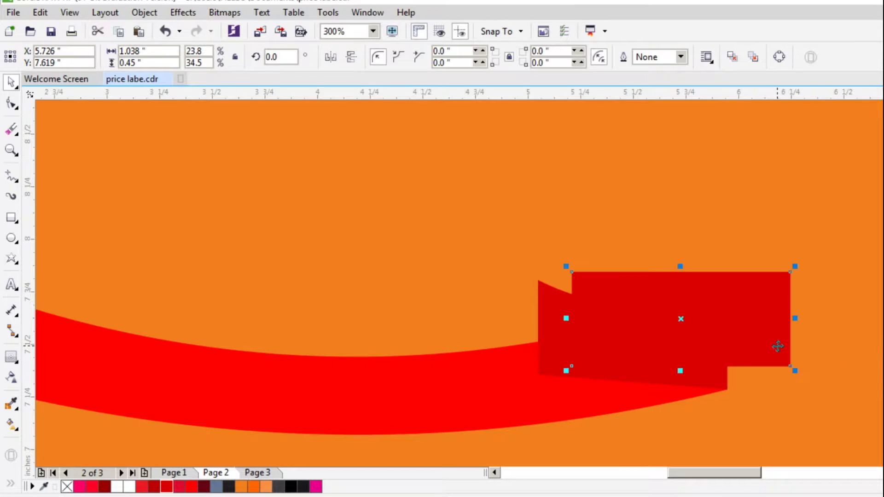
left_click(191, 486)
left_click(313, 313)
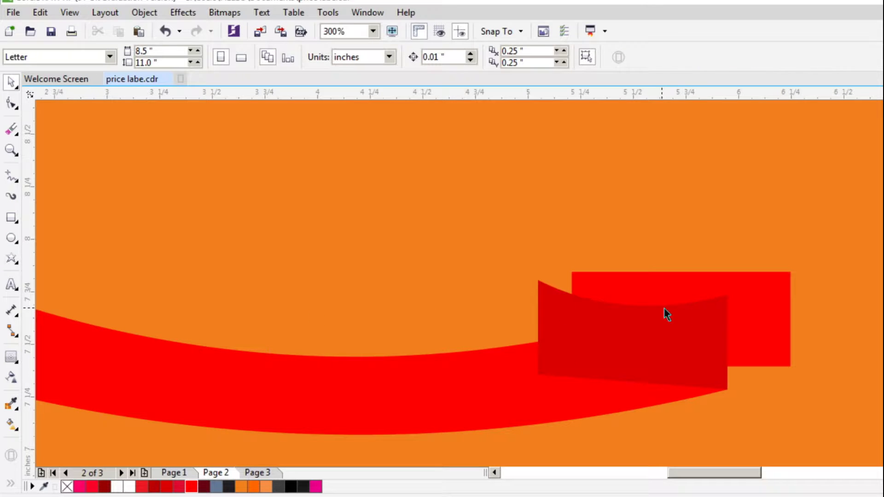
Match the red rectangle's upper-left corner to the fold piece's upper-left corner and widen it rightward to about 1.173 in
left_click_drag(606, 285, 550, 291)
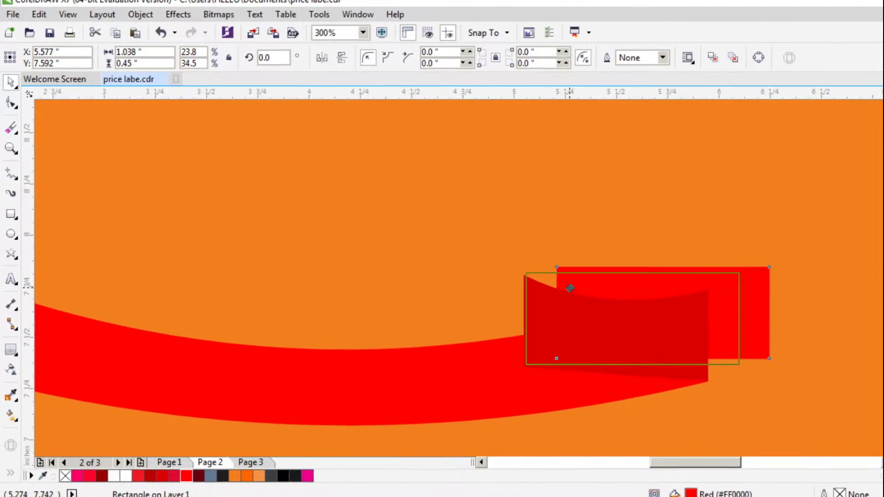
scroll(515, 277, "up", 2)
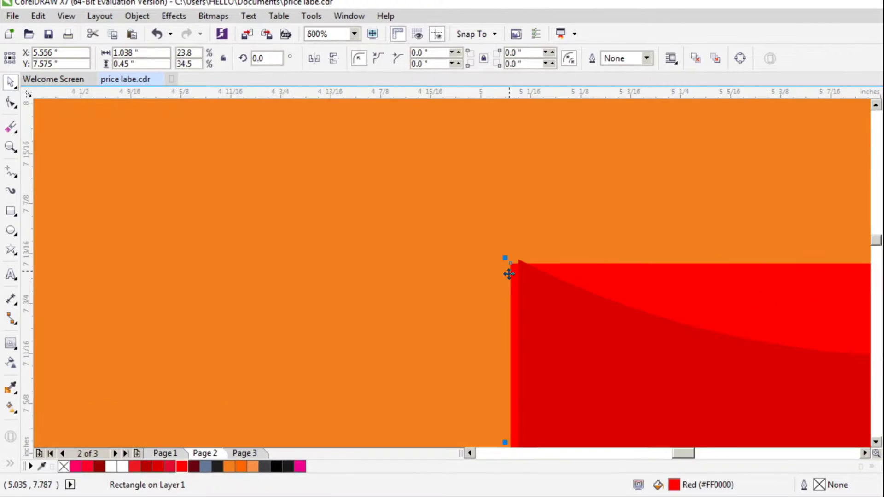
mouse_move(507, 263)
left_mouse_down()
mouse_move(513, 259)
mouse_move(497, 253)
left_mouse_up()
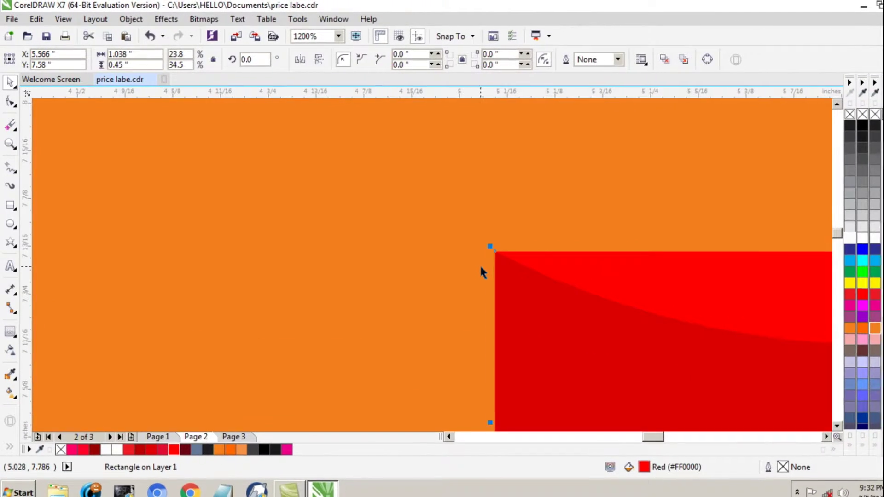
scroll(477, 264, "down", 2)
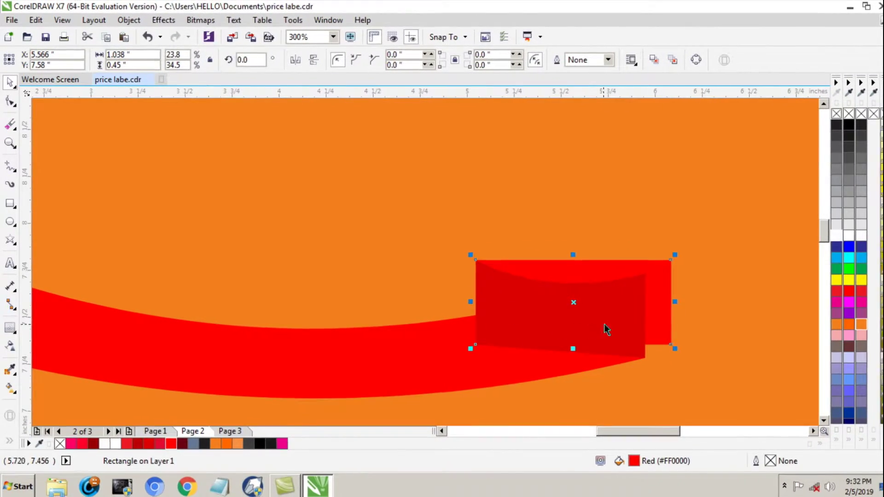
left_click_drag(671, 300, 692, 297)
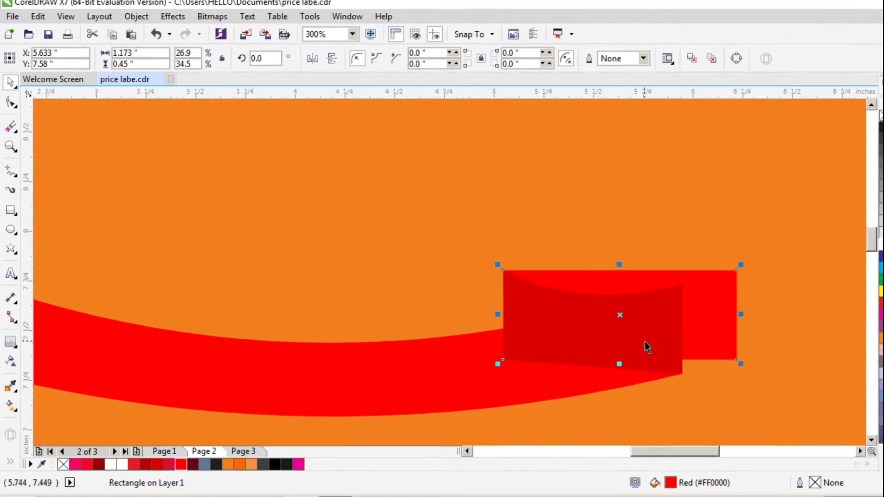
left_click(717, 220)
Convert the red tail rectangle to curves and change its top edge from a line to a curve segment
left_click(727, 299)
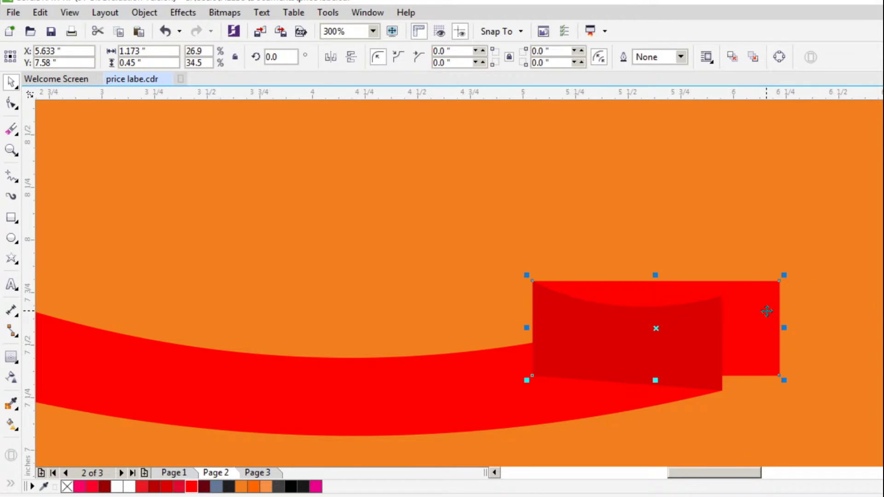
right_click(766, 311)
left_click(805, 183)
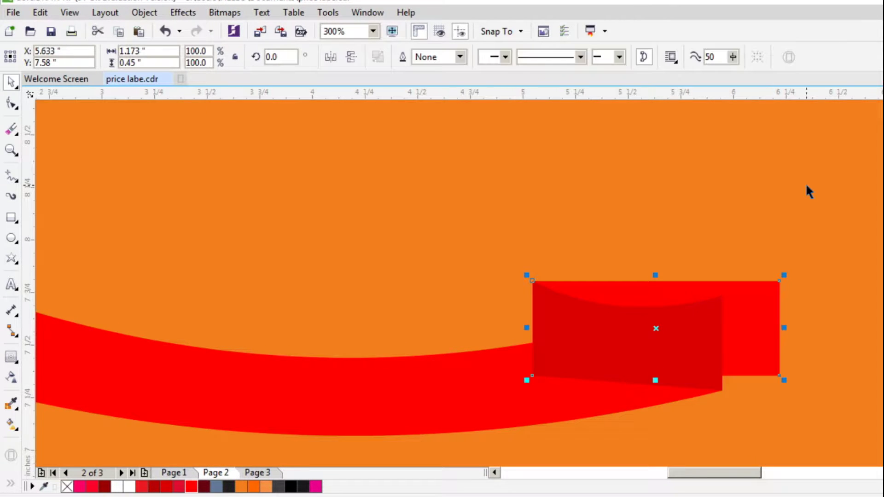
left_click(14, 105)
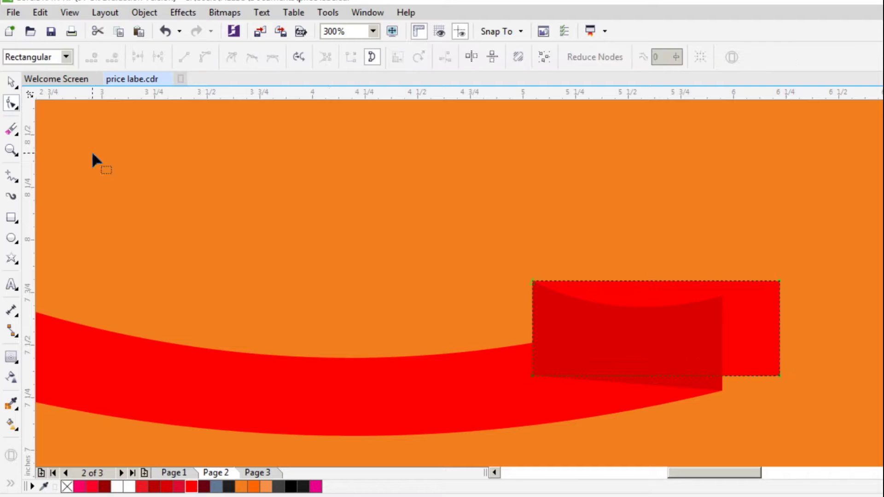
left_click(658, 280)
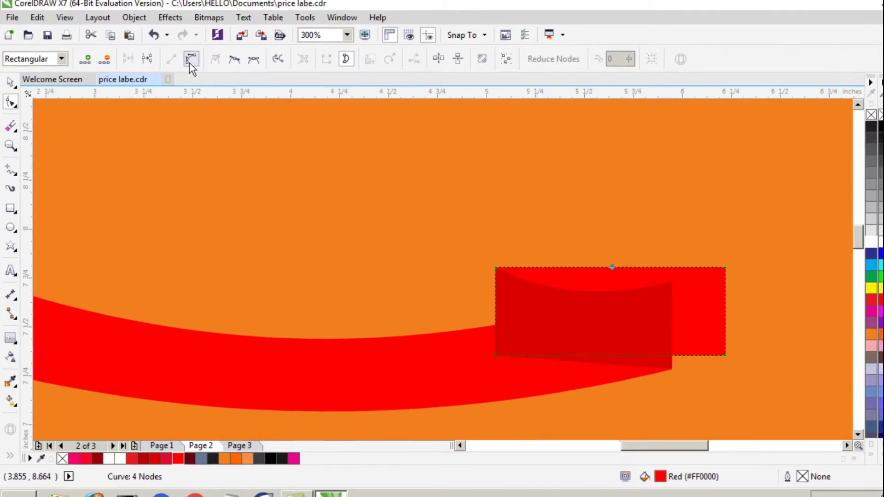
left_click(190, 64)
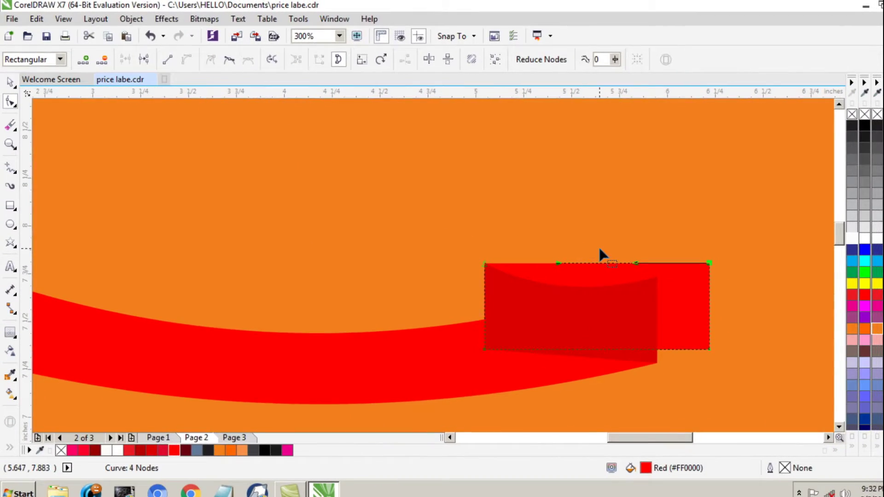
left_click(615, 271)
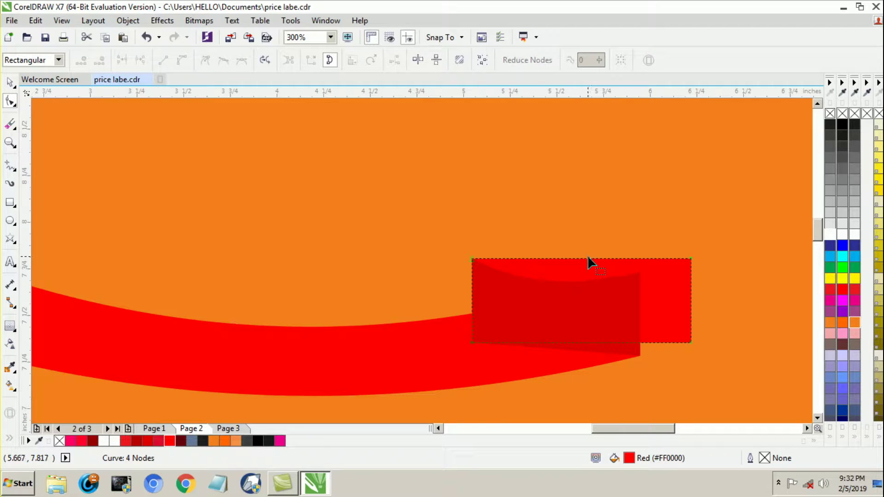
left_click(690, 258)
left_click_drag(585, 260, 587, 267)
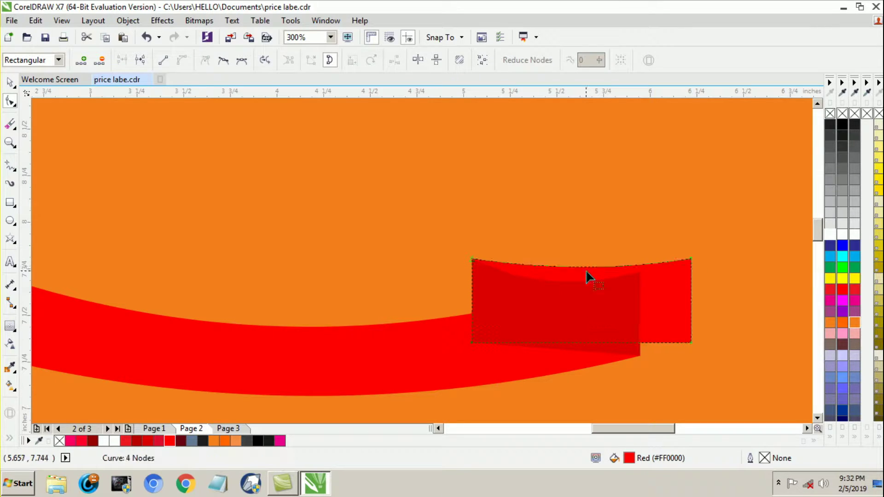
key("ctrl+z")
Change the red tail's bottom edge to a curve and bow it downward until the shape is about 0.498 in tall
left_click(582, 342)
left_click(182, 60)
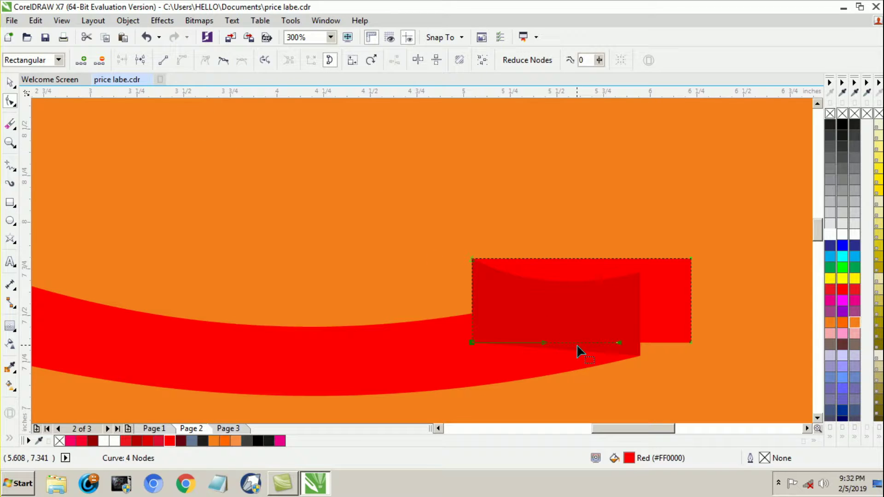
left_click_drag(580, 348, 578, 354)
left_click(10, 82)
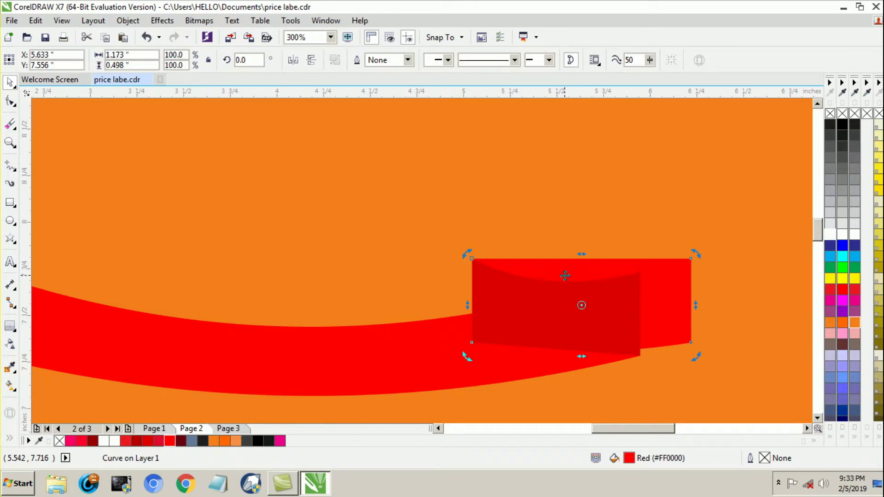
Bow the red tail's top edge slightly downward so it follows the curve of the bottom edge
left_click(10, 101)
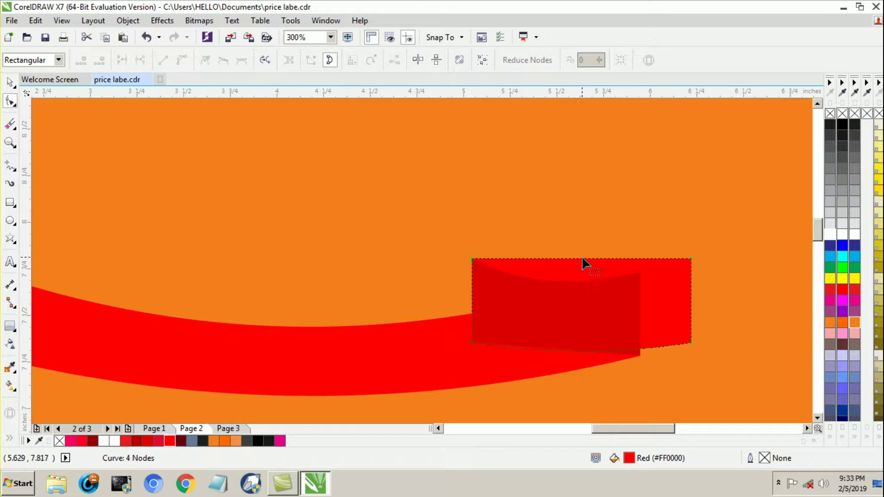
left_click(689, 258)
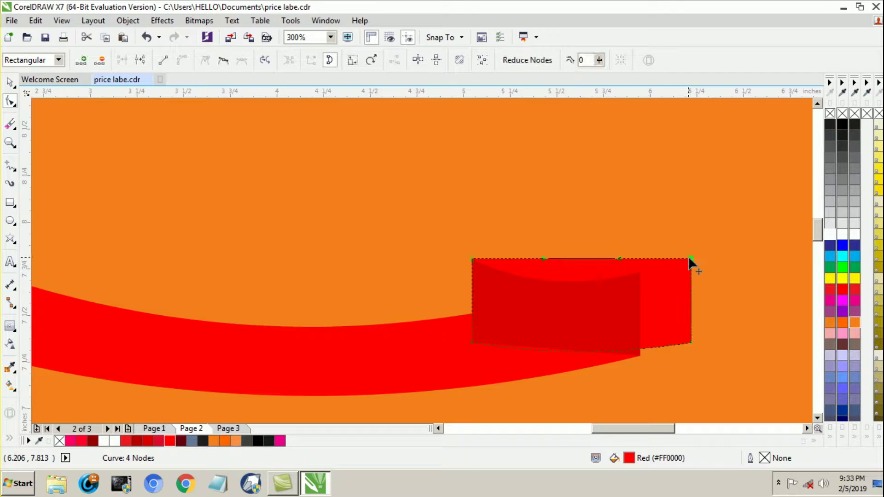
left_click_drag(583, 257, 584, 266)
key("space")
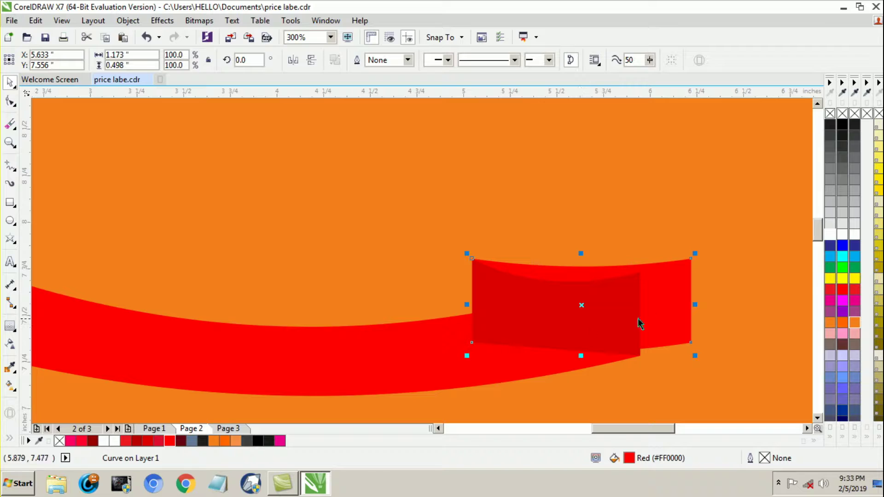
Add a node midway on the tail's right edge and pull it inward to form a V-shaped notch
double_click(690, 307)
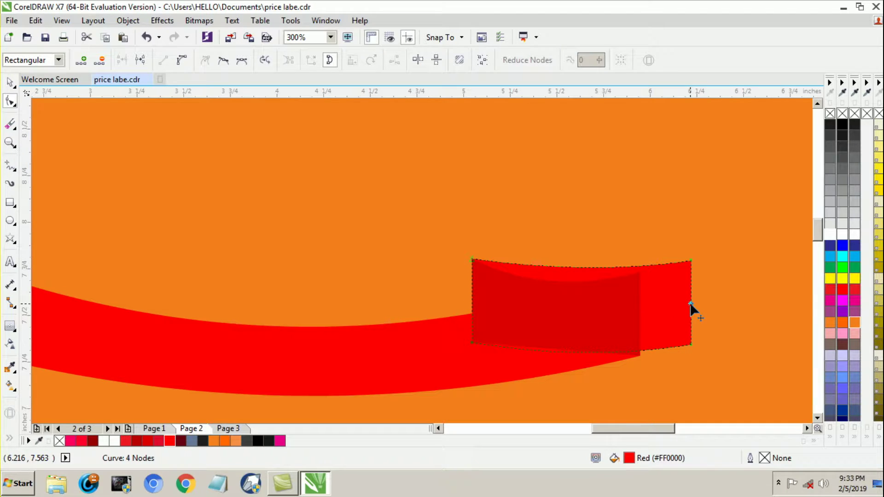
right_click(689, 302)
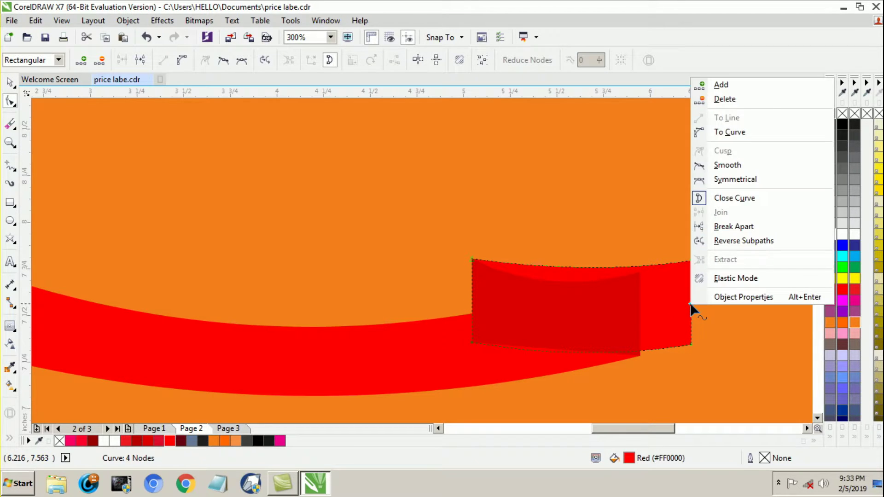
left_click(725, 86)
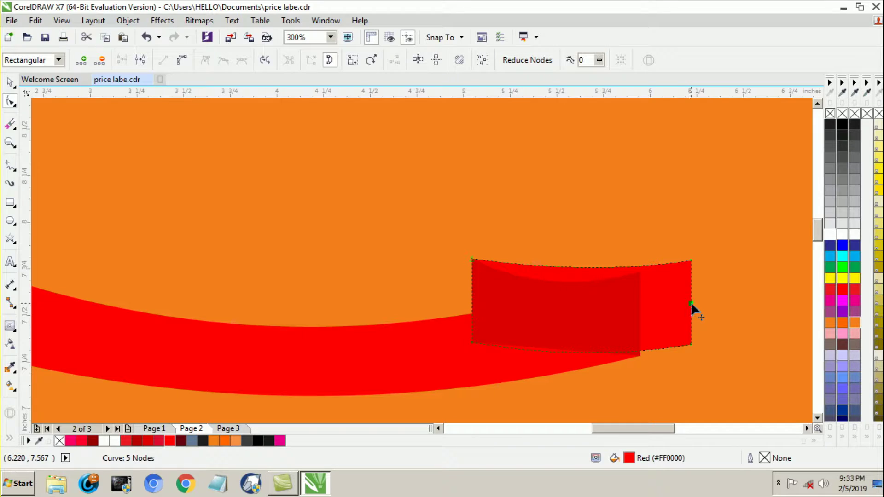
left_click_drag(691, 305, 662, 304)
left_click(10, 83)
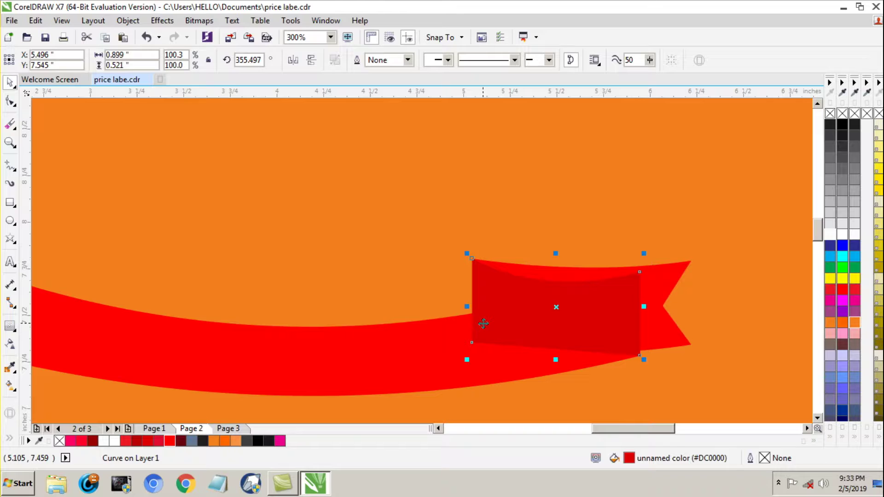
Bring the long curved red band to the front of the fold piece and the tail
left_click(411, 355)
key("shift+Page_Up")
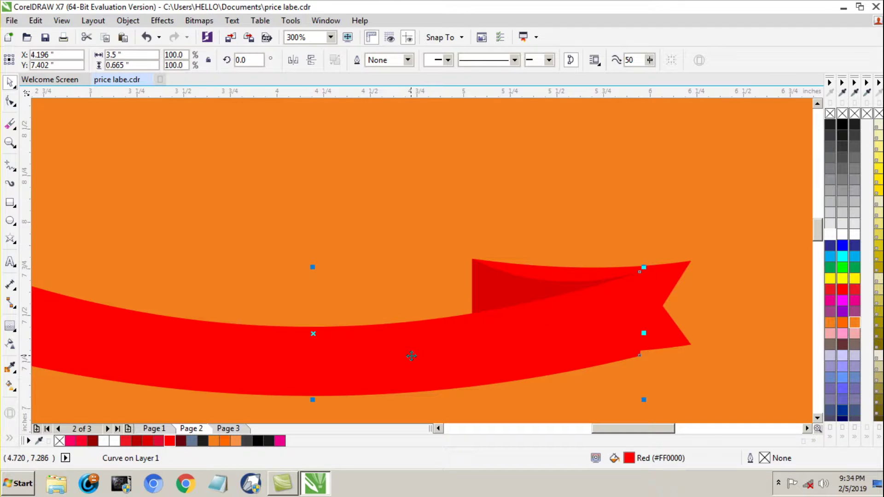
key("Escape")
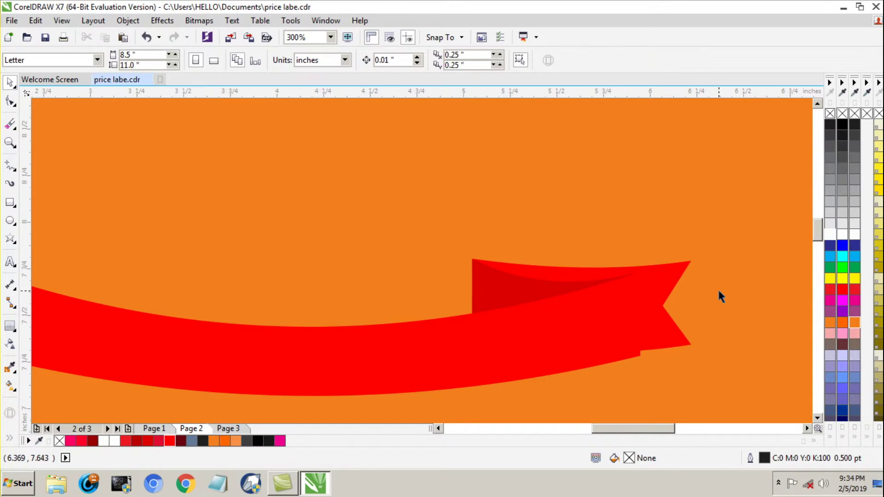
Skew the notched tail vertically so its right end rises, making the shape about 0.623 in tall
left_click(670, 328)
left_click_drag(696, 309, 696, 272)
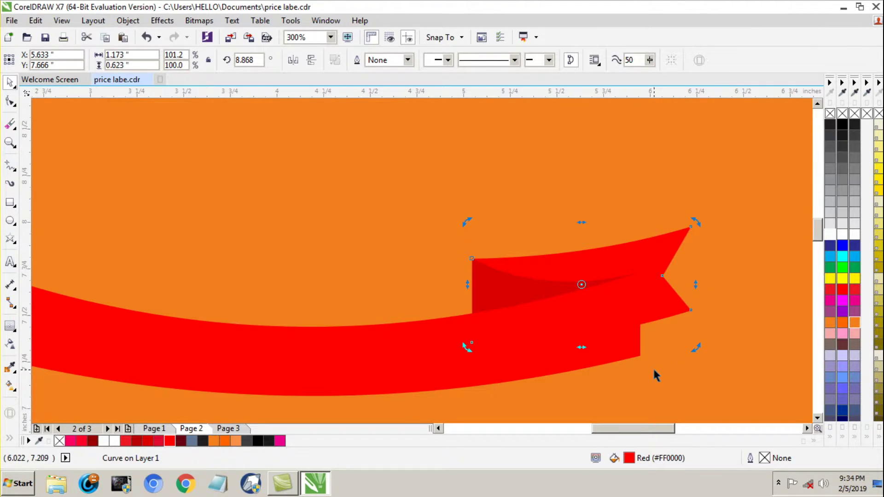
left_click(402, 242)
Make a mirrored copy of the tail and fold piece and place it at the band's left end
scroll(499, 287, "up", 3)
scroll(499, 287, "up", 1)
scroll(483, 272, "down", 2)
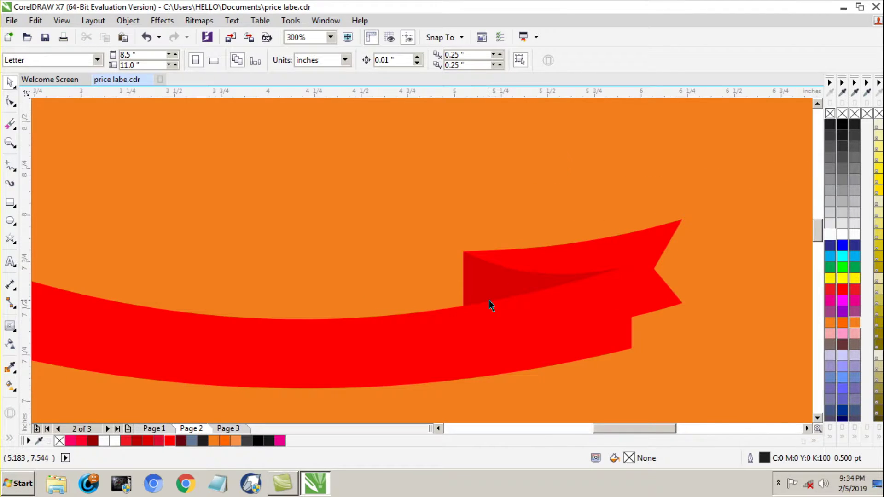
scroll(488, 300, "down", 1)
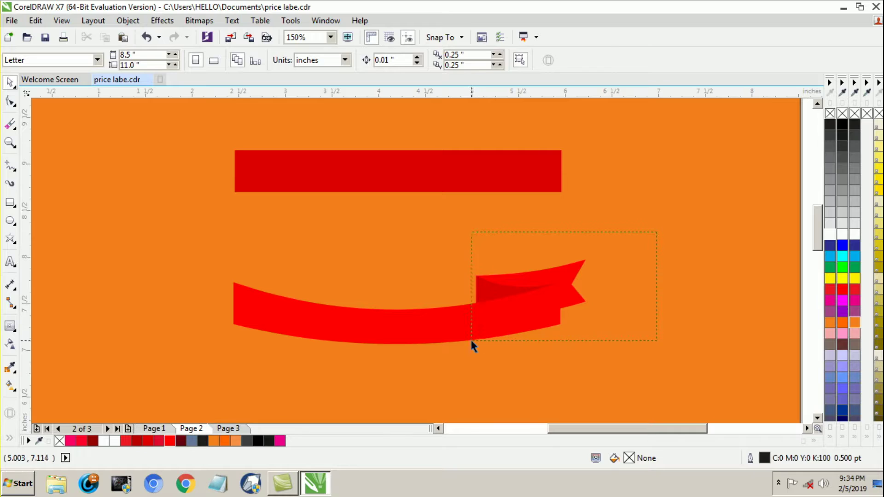
left_click_drag(471, 341, 471, 340)
left_click_drag(589, 291, 263, 297)
scroll(230, 327, "up", 2)
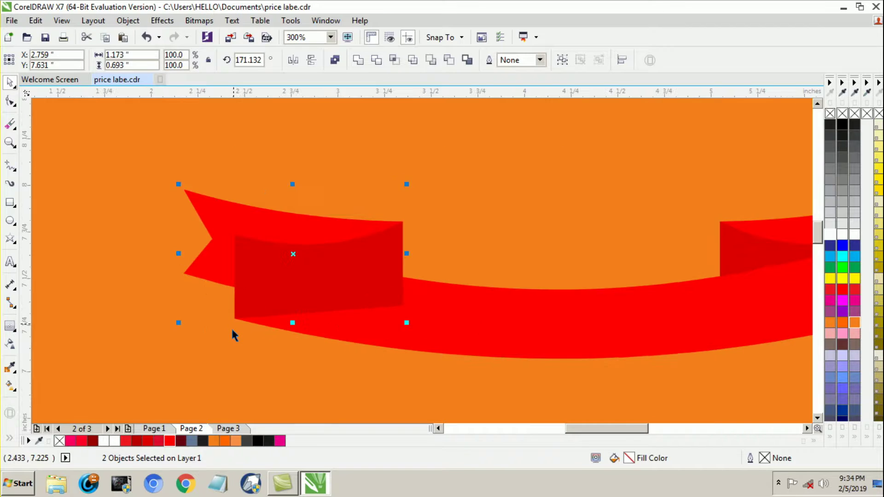
Bring the curved band to the front so it covers the lower part of the left fold and tail
left_click(295, 363)
left_click(543, 321)
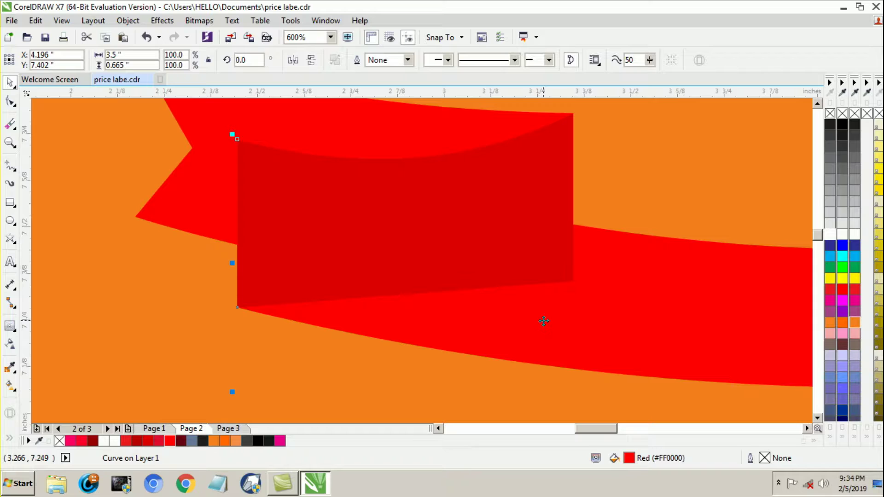
key("shift+Page_Up")
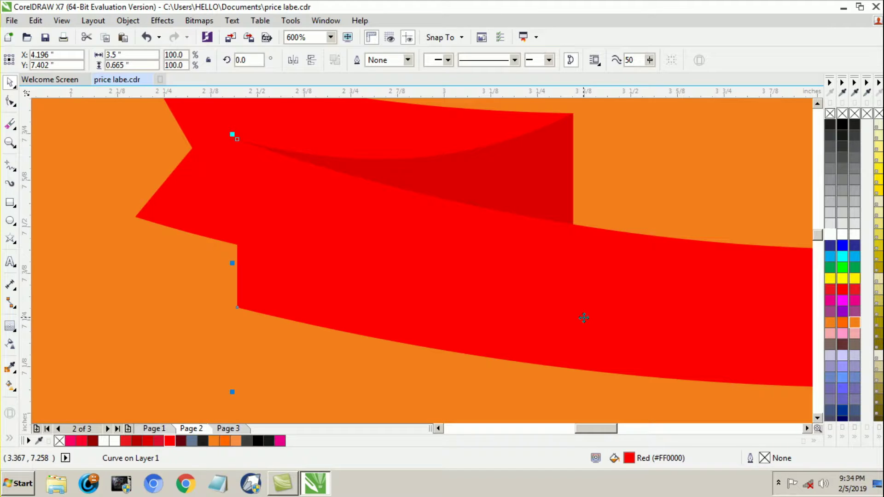
left_click(236, 367)
Examine the left fold's tip closely where it meets the band and the tail, and review the whole ribbon
scroll(600, 154, "down", 1)
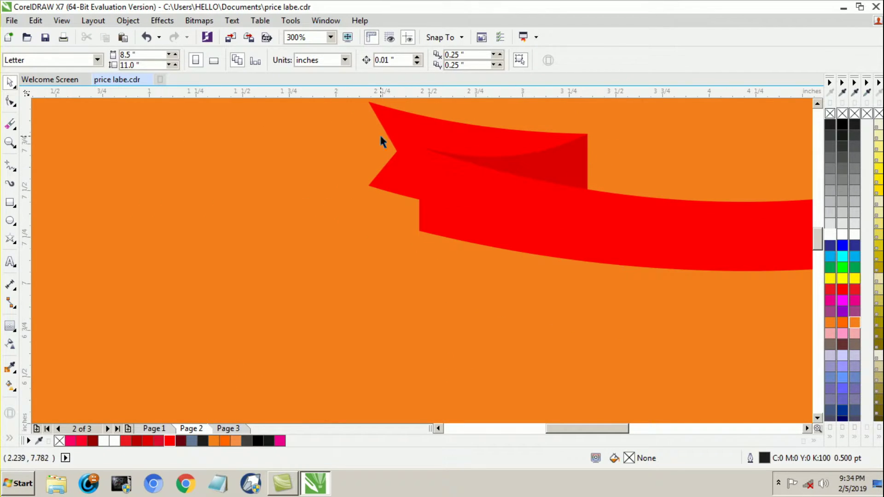
left_click(818, 104)
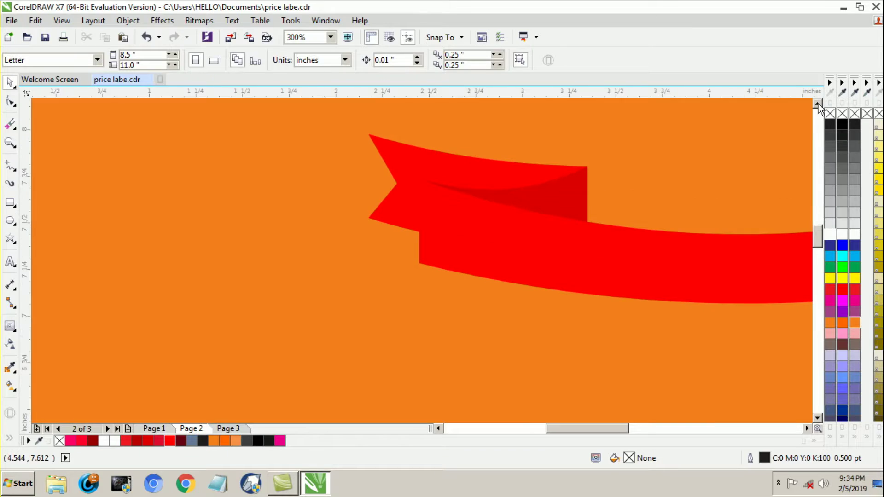
left_click(817, 103)
left_click(557, 220)
scroll(474, 223, "up", 2)
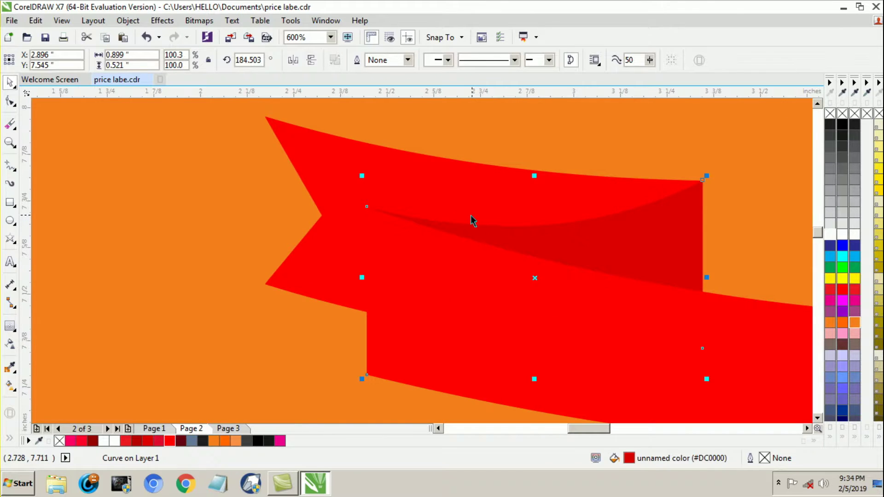
scroll(265, 203, "up", 2)
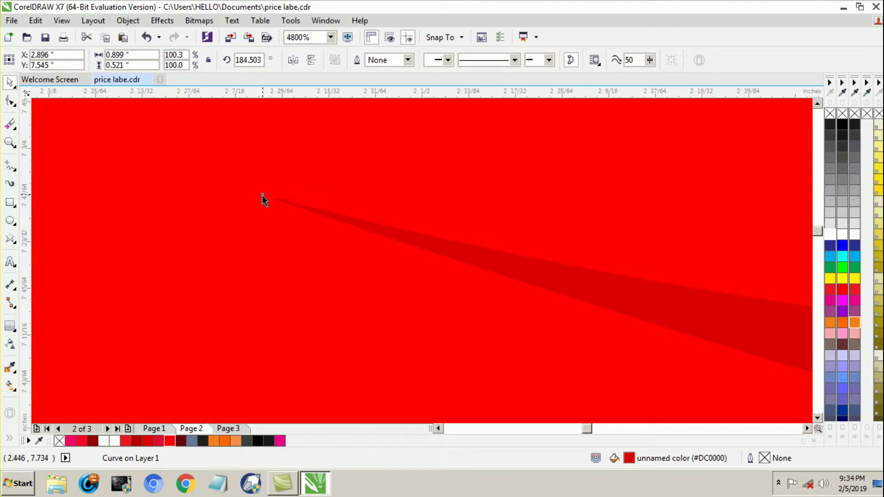
scroll(263, 198, "down", 4)
scroll(261, 197, "down", 1)
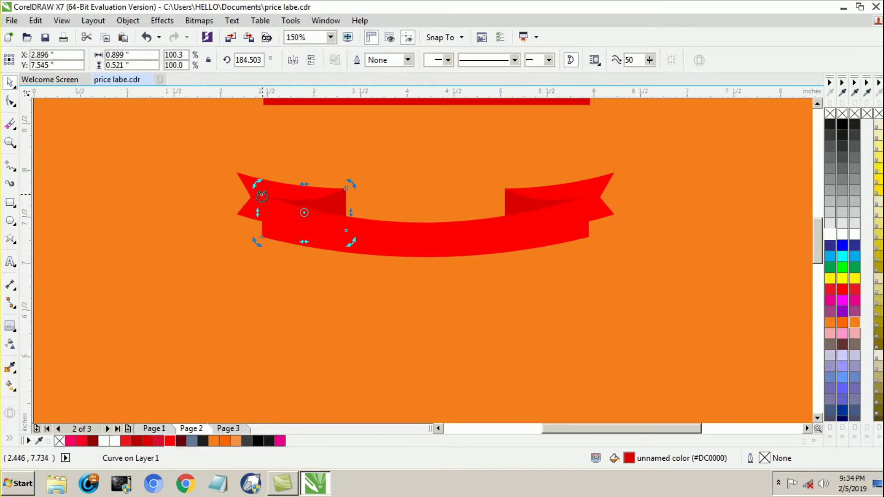
left_click(266, 305)
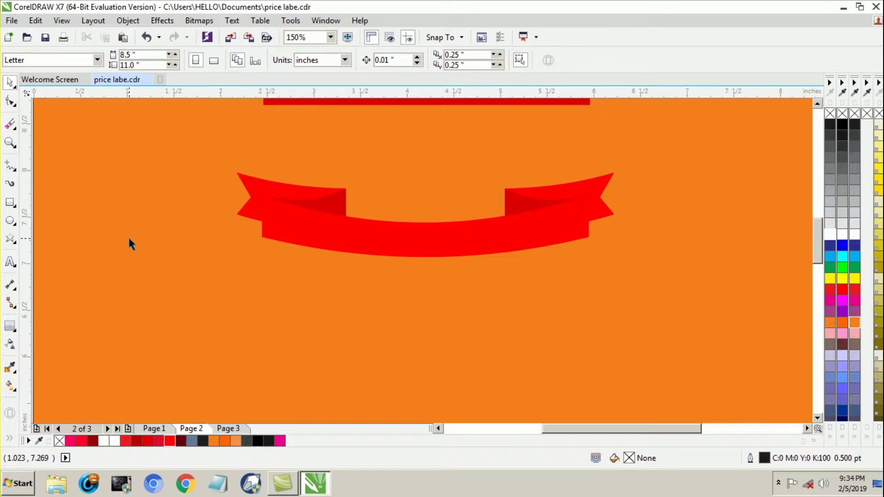
left_click(10, 202)
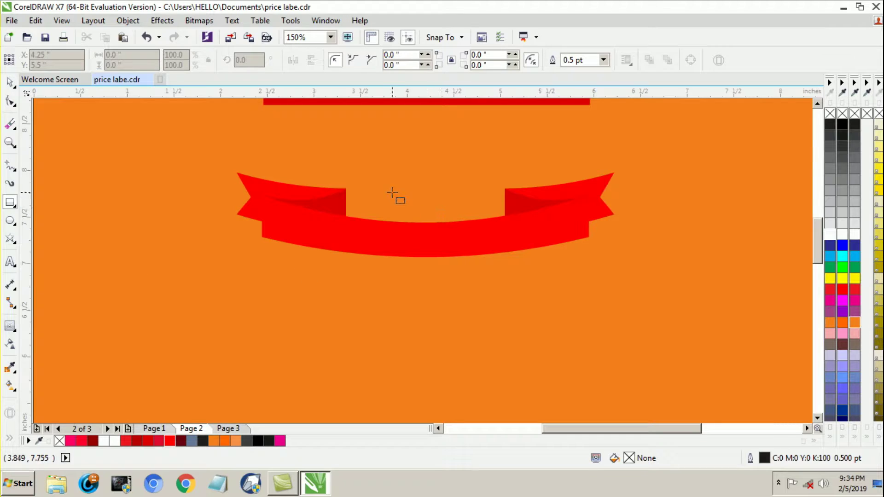
left_click_drag(386, 172, 477, 279)
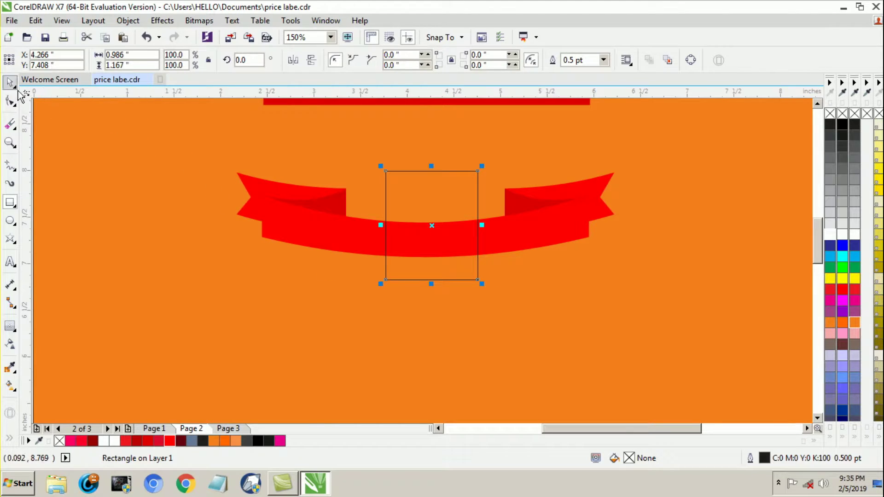
left_click(10, 82)
left_click(432, 217)
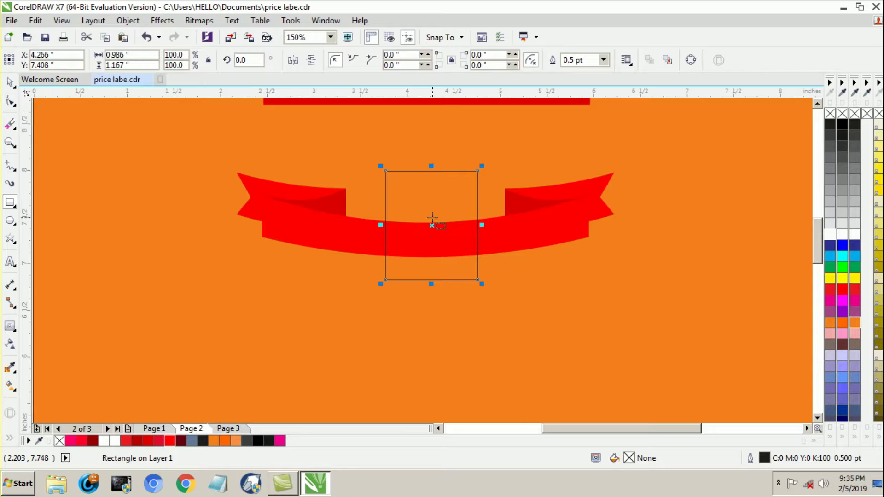
left_click(9, 86)
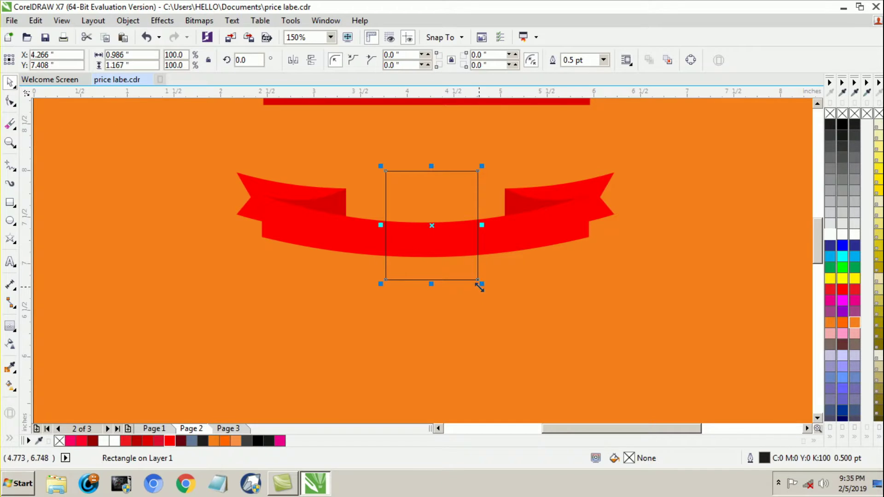
key("Delete")
Draw an unfilled square of about 1.09 in over the ribbon and snap its centre to the band's centre
left_click(10, 202)
left_click_drag(385, 175, 437, 277)
left_click(10, 86)
mouse_move(436, 227)
left_mouse_down()
mouse_move(427, 236)
mouse_move(428, 226)
left_mouse_up()
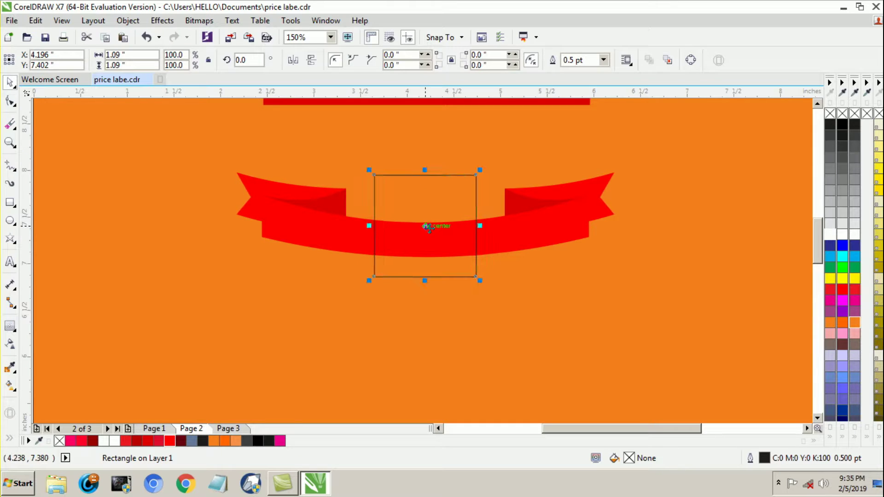
key("Delete")
key("ctrl+z")
left_click(414, 300)
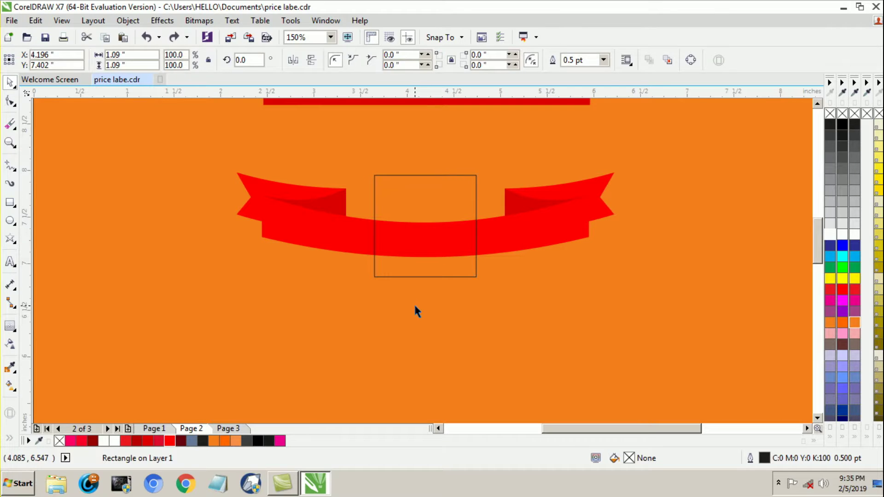
Nudge the unfilled square down by 0.02 in over the ribbon band
left_click(427, 210)
key("Down")
key("Down")
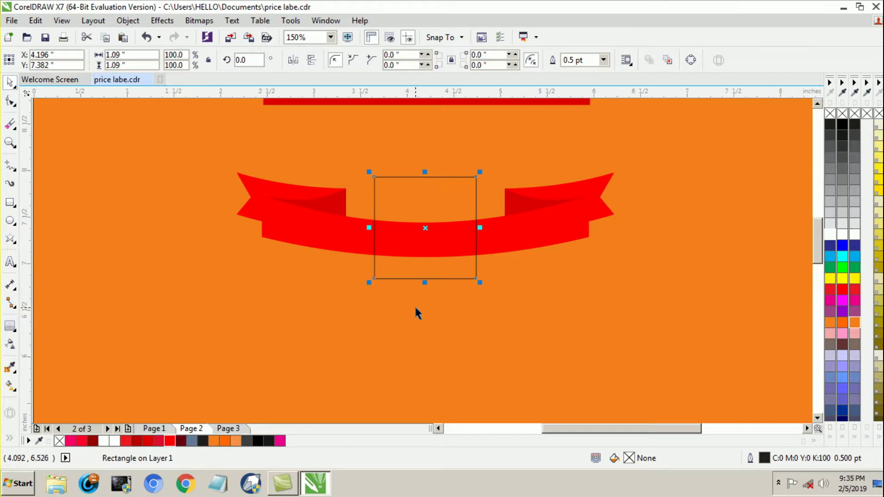
left_click(420, 295)
left_click(430, 278)
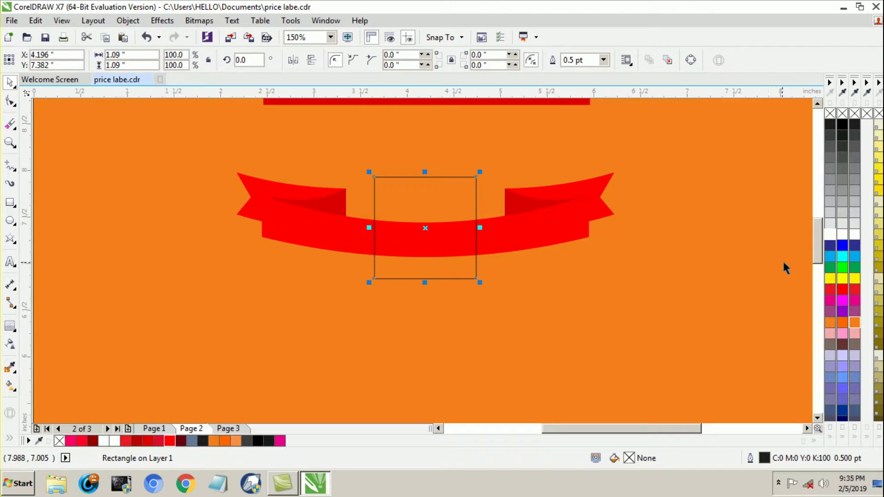
Fill the square white with no outline and round all its corners to about 0.144 in
left_click(835, 233)
right_click(842, 113)
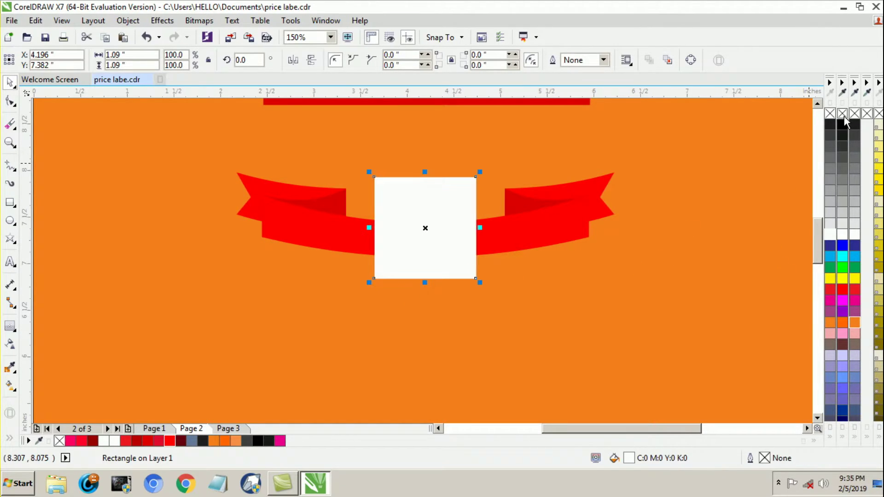
left_click(10, 101)
left_click_drag(475, 178, 467, 191)
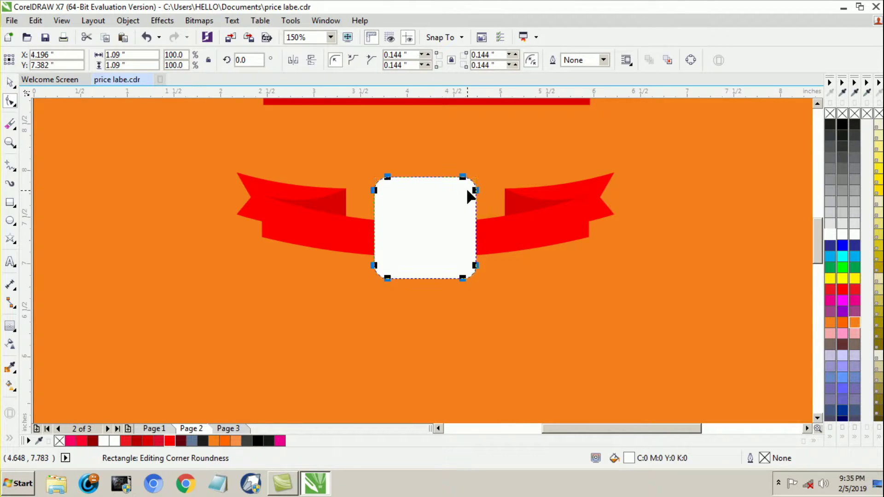
left_click(10, 82)
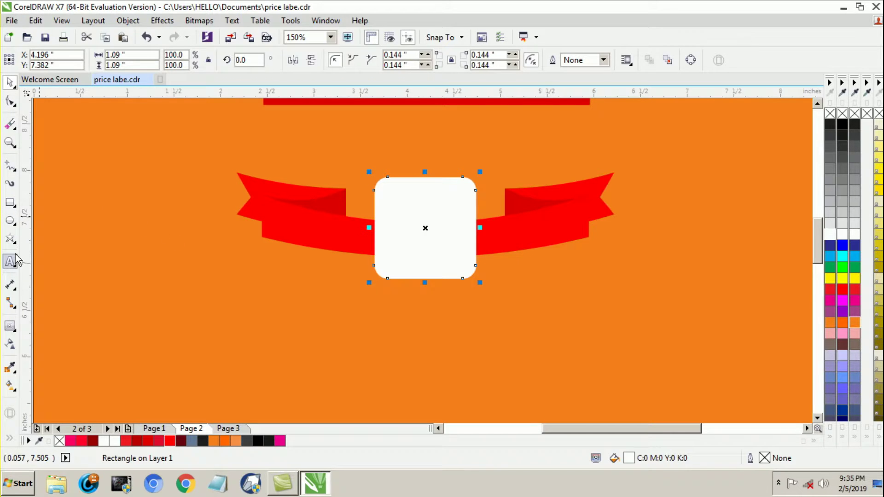
Add a one-step inward contour of about 0.109 in to the white square and break the contour group apart
left_click(10, 327)
left_click_drag(423, 177, 424, 187)
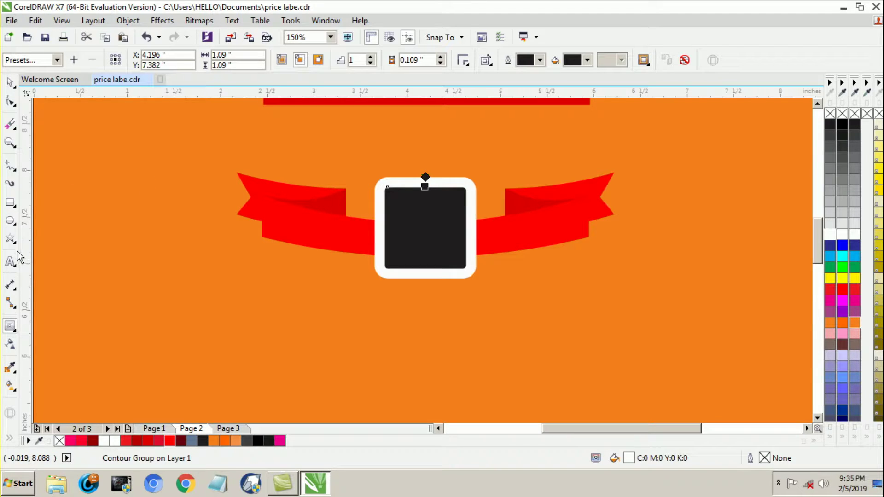
left_click(10, 84)
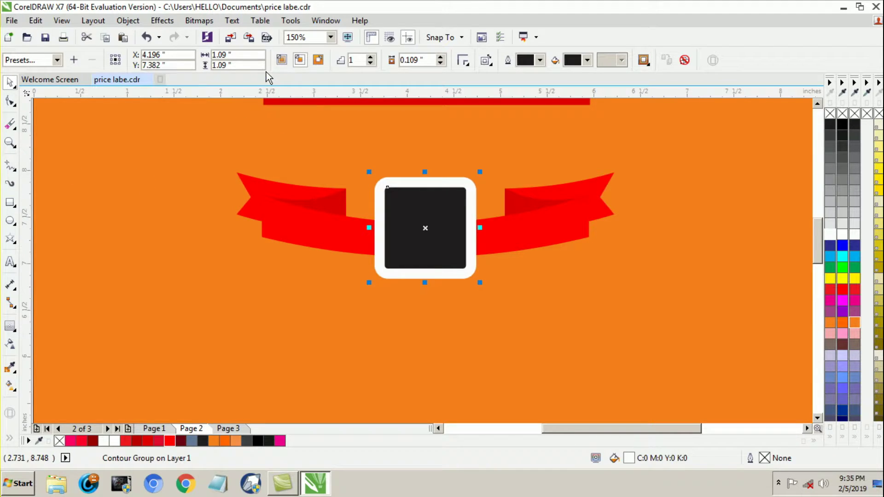
left_click(178, 23)
mouse_move(128, 20)
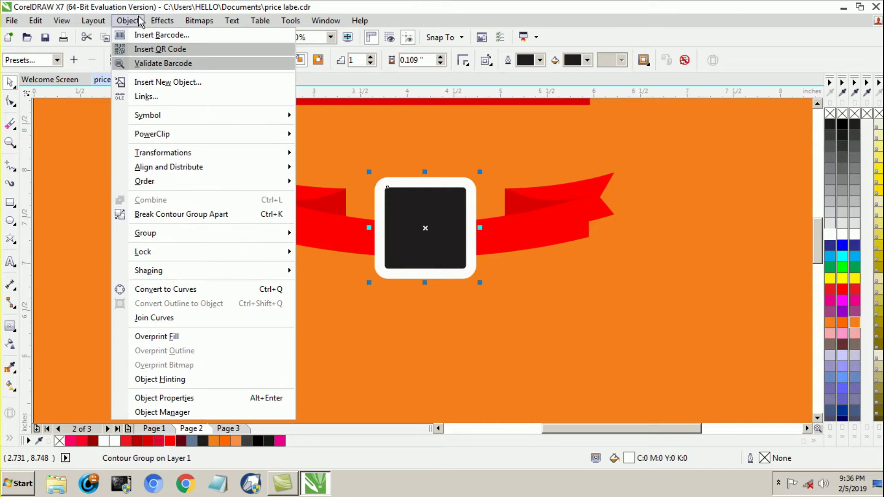
left_click(164, 218)
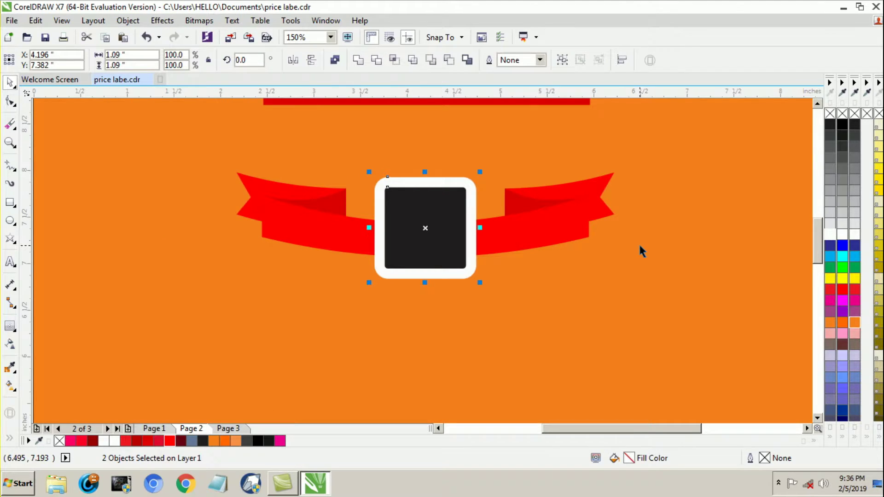
Fill the inner square white and give it a 3 pt red (#FF0000) outline
left_click(830, 113)
key("ctrl+z")
left_click(460, 241)
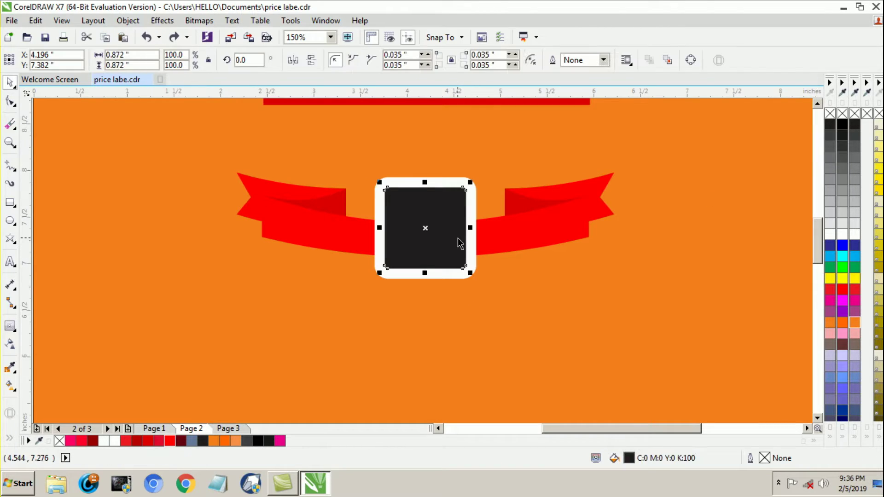
left_click(830, 235)
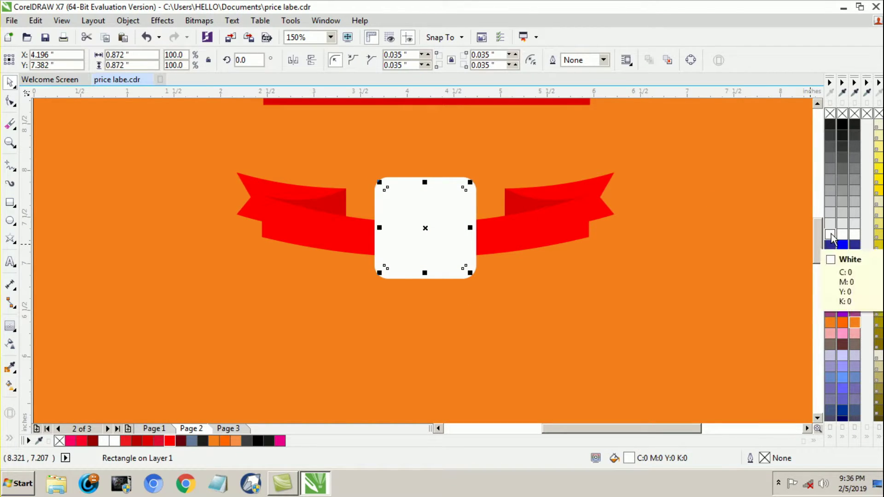
right_click(171, 441)
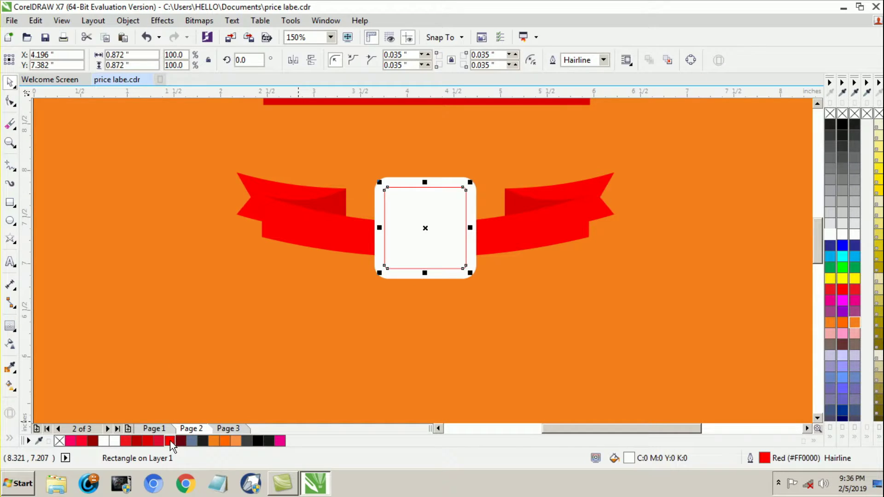
left_click(603, 60)
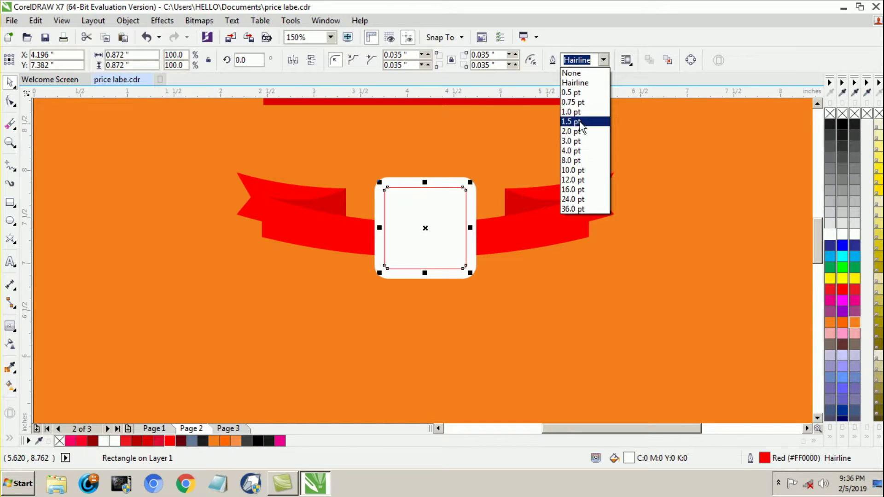
left_click(576, 135)
Round the inner square's corners to about 0.111 in
left_click(10, 100)
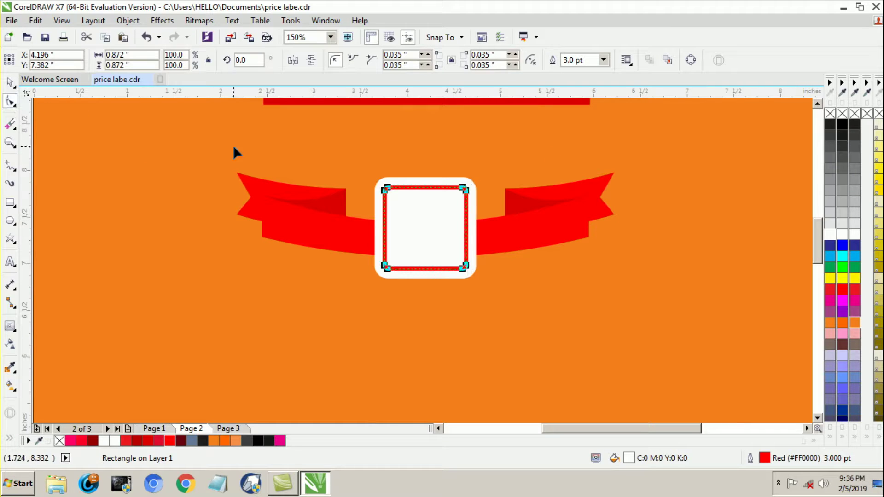
left_click_drag(464, 188, 462, 199)
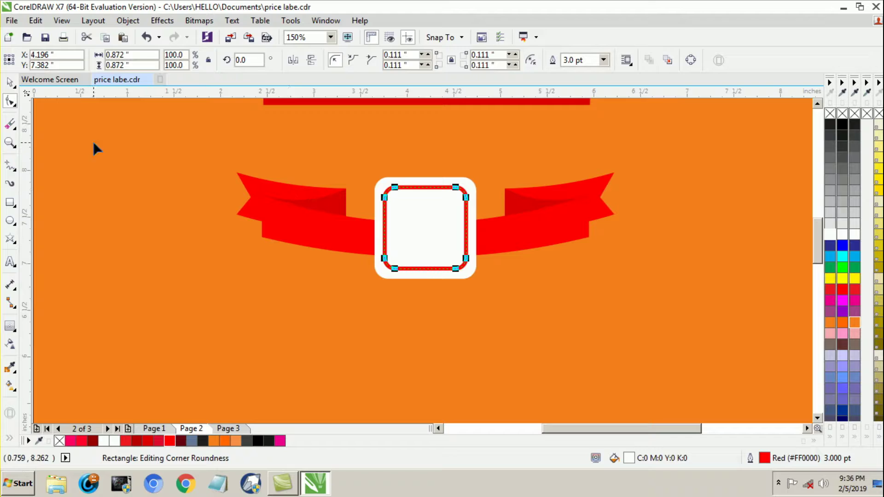
left_click(10, 82)
left_click(128, 237)
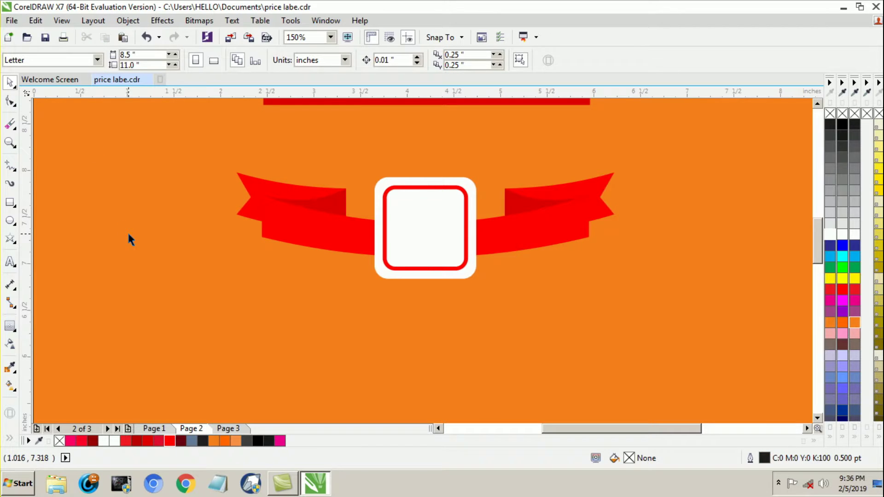
Move the grouped BEST PRICE label text from above the orange background to just below the badge
scroll(147, 249, "down", 2)
scroll(376, 122, "down", 1)
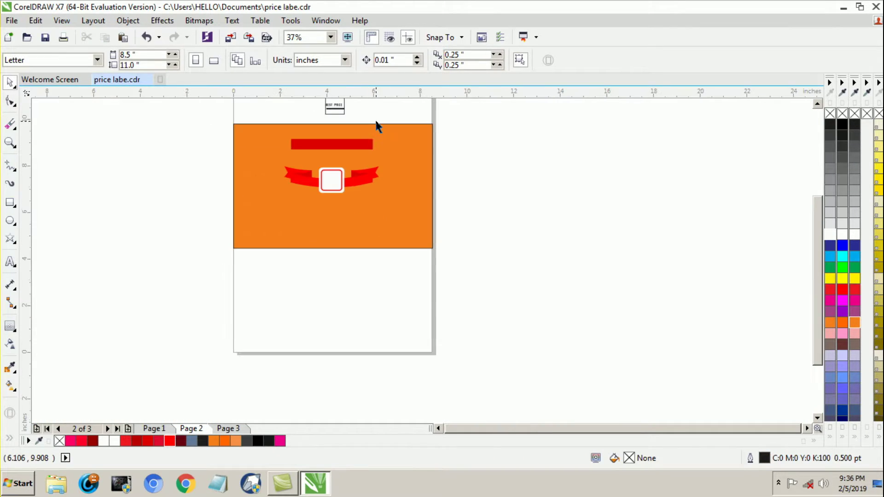
left_click(817, 103)
left_click_drag(337, 133, 333, 237)
scroll(333, 236, "up", 1)
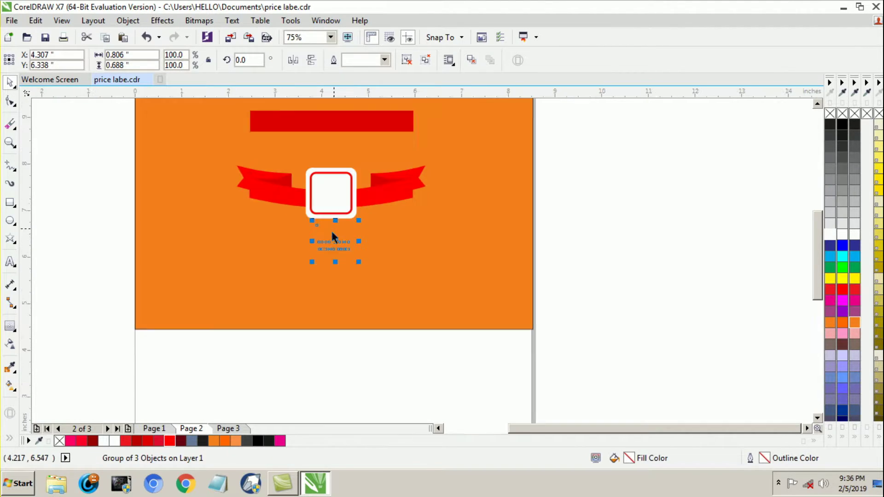
scroll(332, 207, "up", 1)
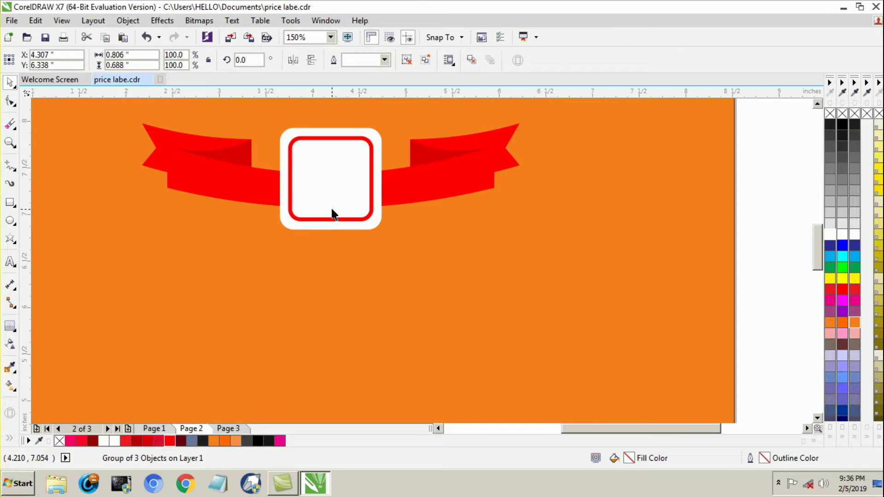
Ungroup the label text and place BEST PRICE in the upper half of the badge, centred horizontally
left_click(396, 253)
left_click_drag(361, 275, 348, 168)
left_click(372, 278)
key("ctrl+u")
left_click(372, 264)
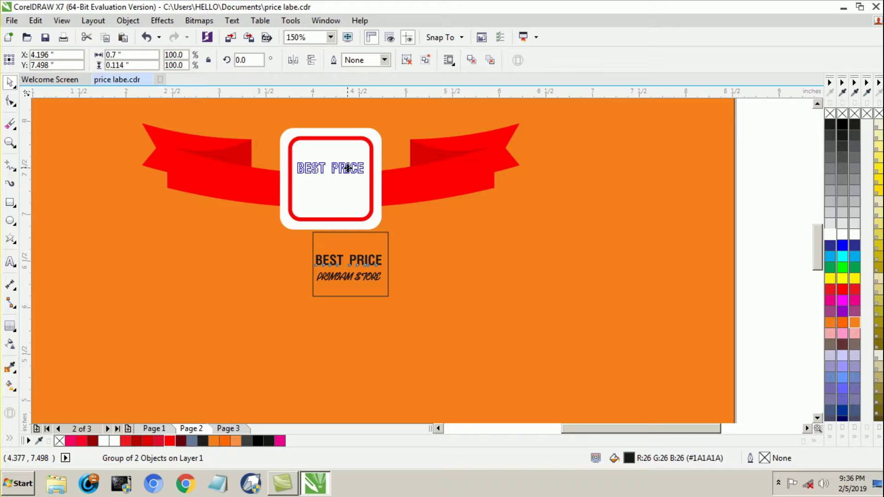
left_click_drag(348, 168, 348, 168)
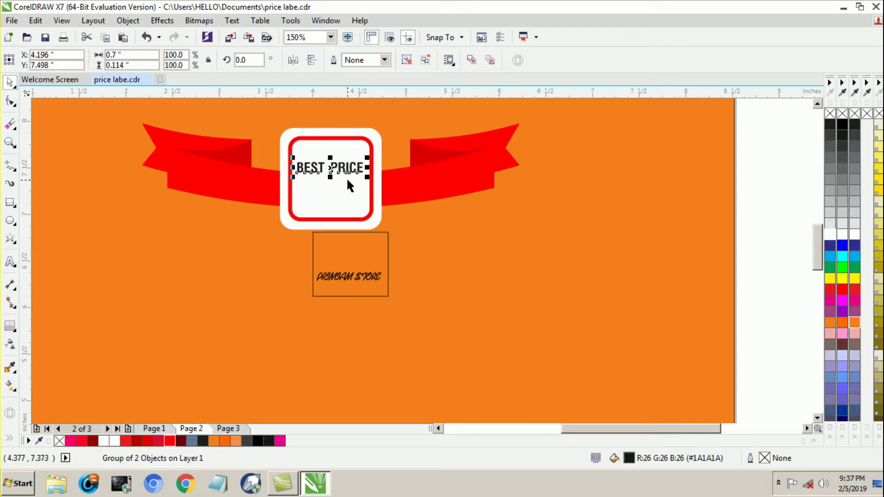
left_click(345, 203, "shift")
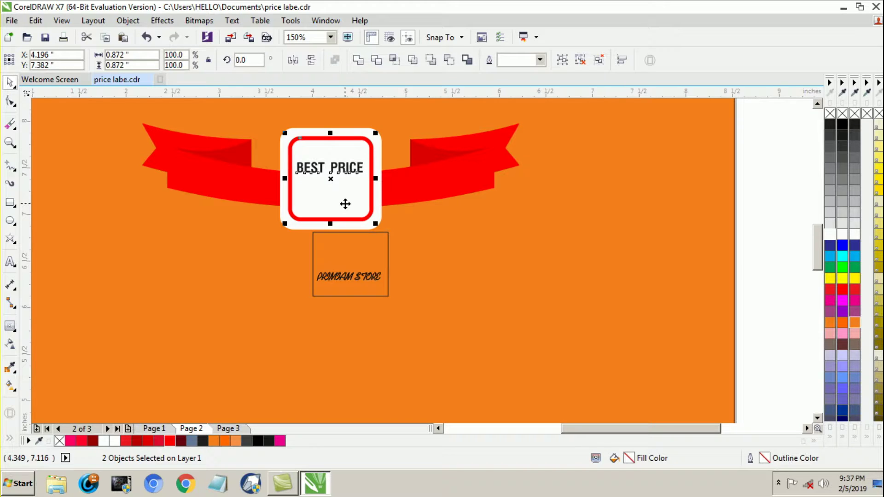
Move the script store name into the badge under BEST PRICE and centre it horizontally on the badge
left_click(360, 277)
left_click_drag(361, 277, 339, 192)
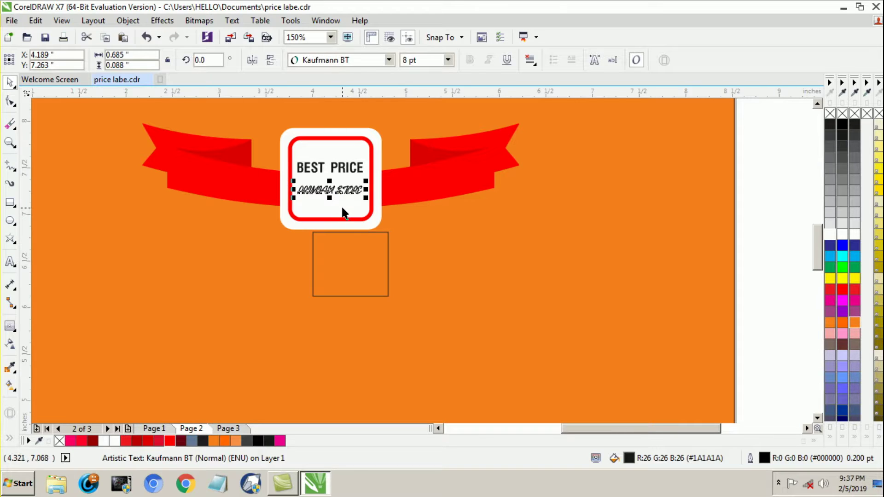
left_click(346, 214)
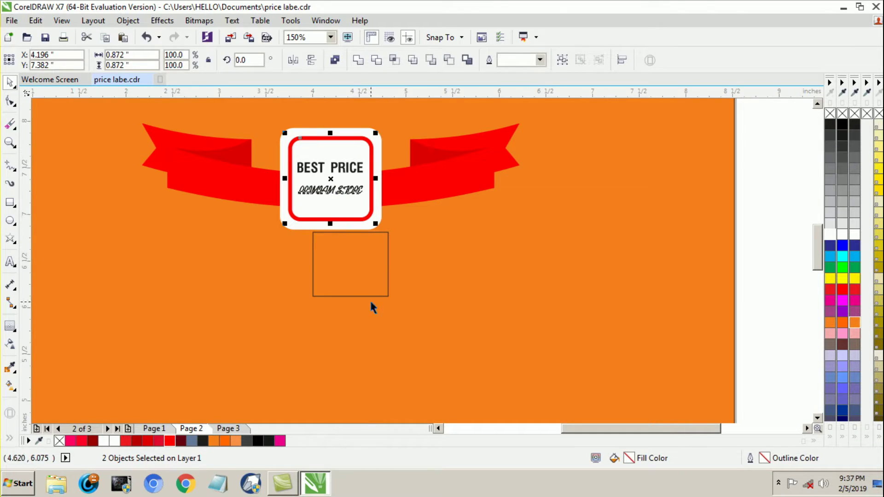
Draw a five-pointed star about 0.23 by 0.22 in below the ribbon's left part, filled dark red (#DC0000) with no outline
left_click(147, 266)
left_click(10, 239)
left_click_drag(165, 239, 183, 259)
left_click(10, 82)
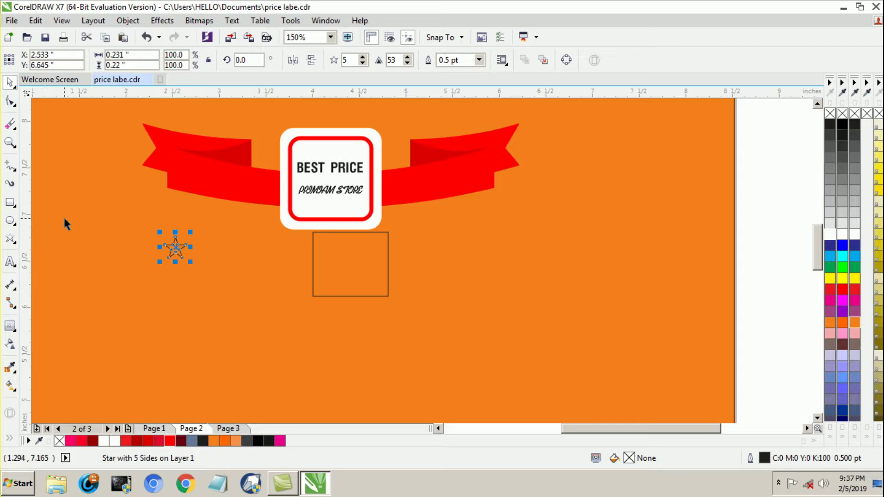
left_click(143, 440)
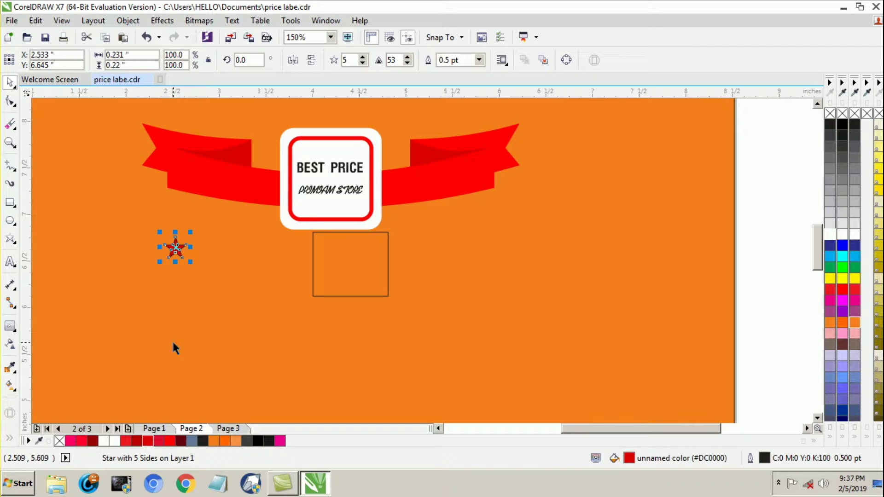
right_click(842, 113)
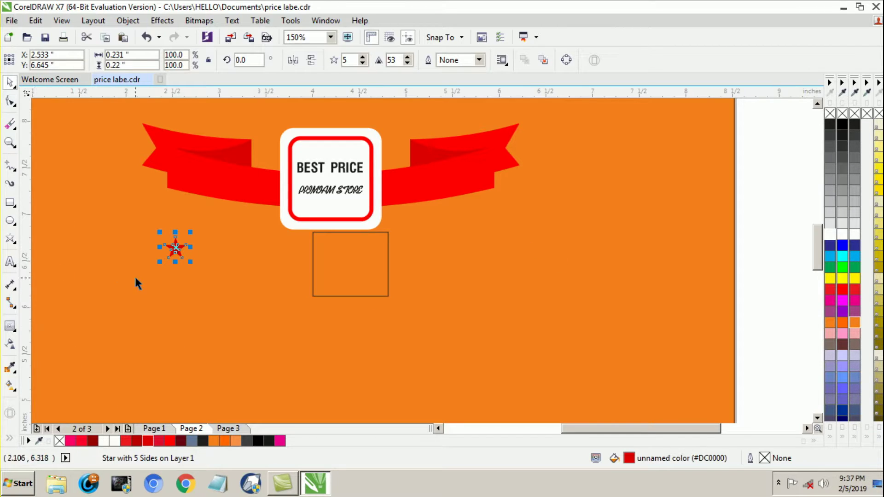
left_click(215, 286)
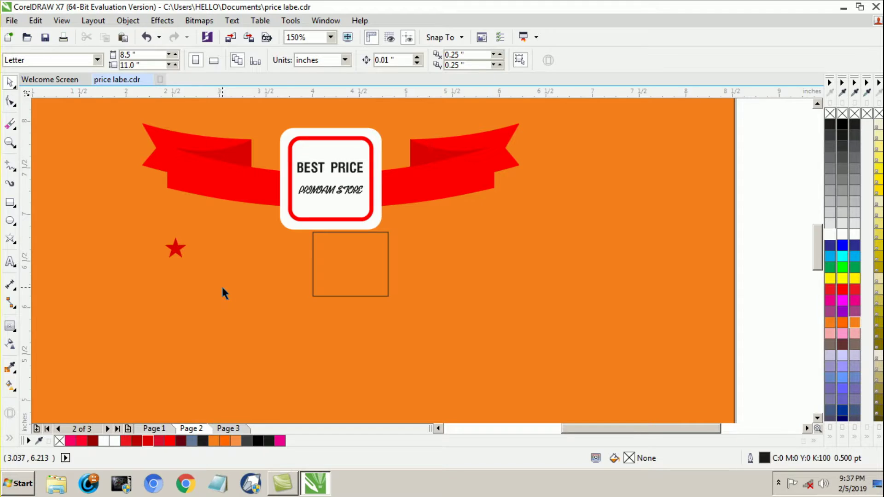
Fill BEST PRICE and the store name with dark red (#DC0000) and make the store name's outline red (#FF0000)
left_click(354, 171)
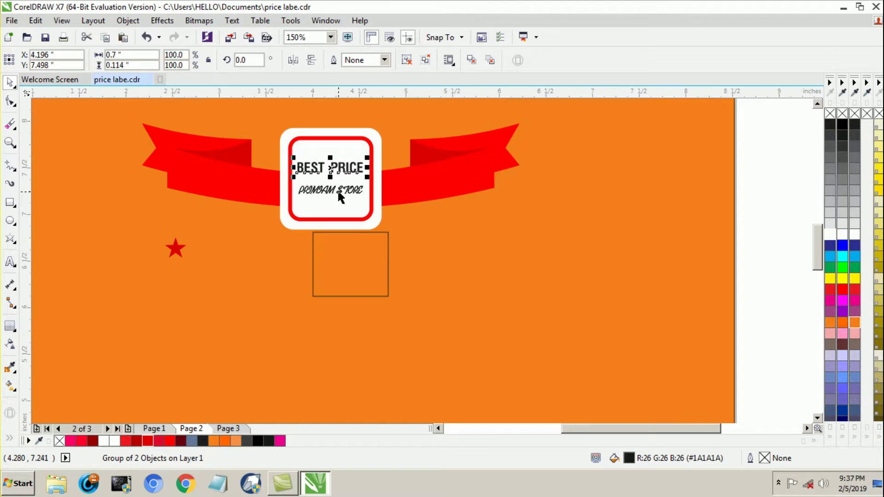
left_click(338, 192, "shift")
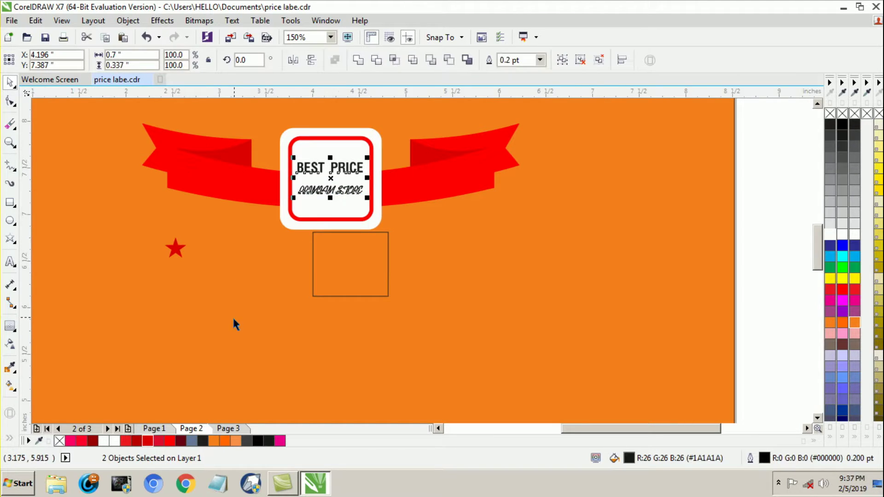
left_click(152, 440)
left_click(270, 270)
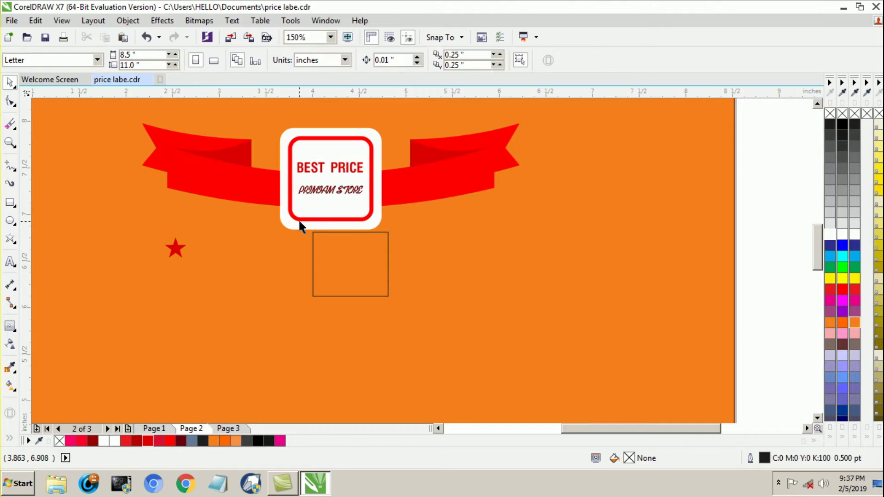
left_click(321, 194)
right_click(167, 440)
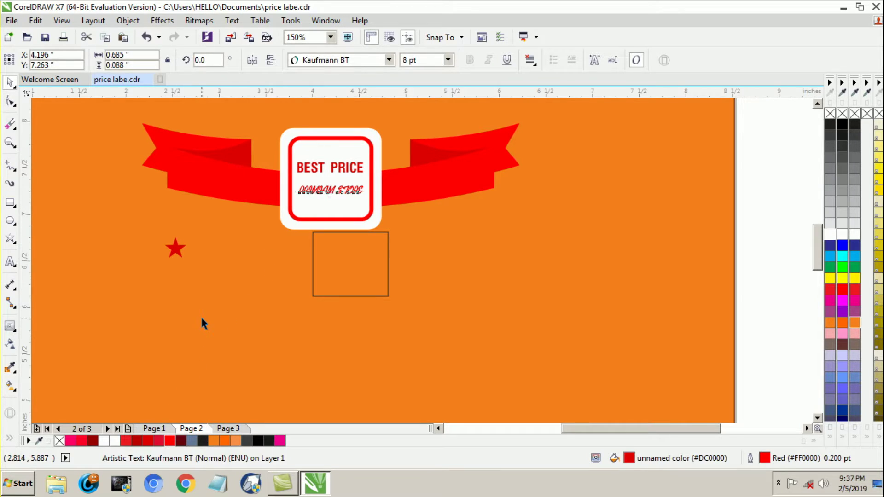
left_click(200, 314)
Move the star into the badge, centred beneath the store name, and scale it down slightly
left_click_drag(175, 252, 336, 207)
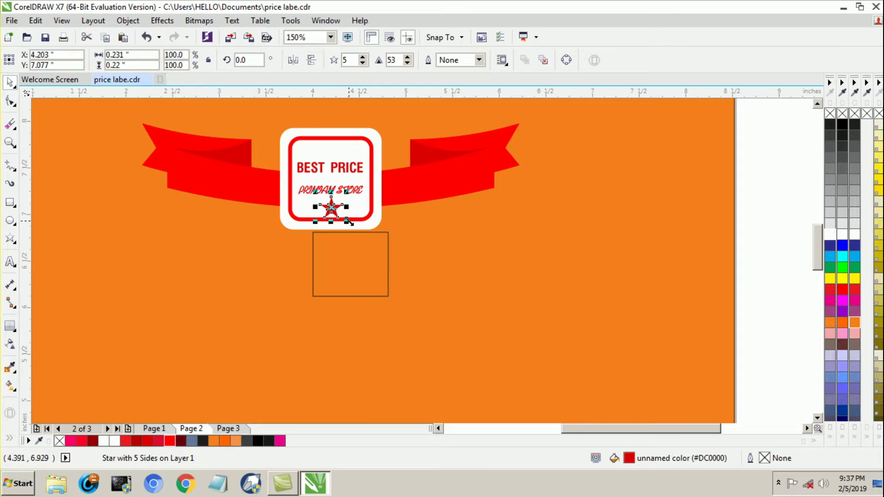
left_click_drag(348, 224, 342, 219)
left_click(396, 291)
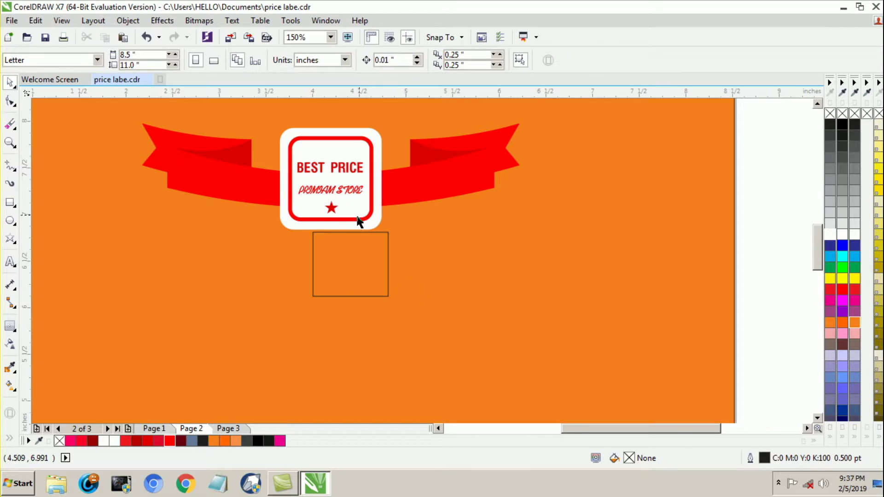
Place a duplicate of the star straight above BEST PRICE, keeping the original star under the store name
left_click(331, 207)
left_click_drag(342, 218, 348, 220)
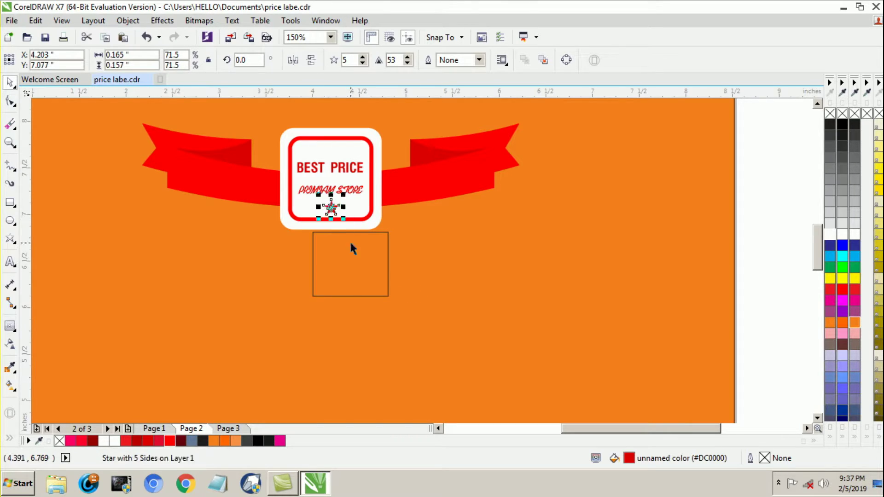
left_click(349, 241)
scroll(336, 211, "up", 2)
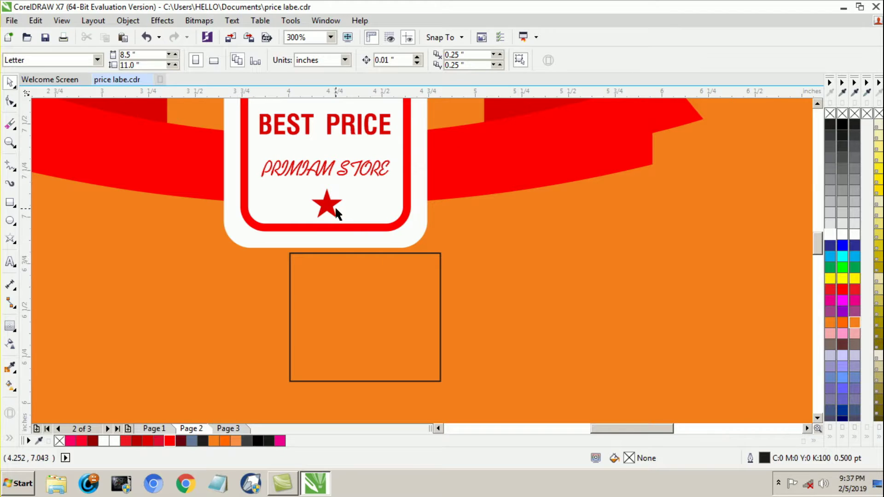
left_click(818, 102)
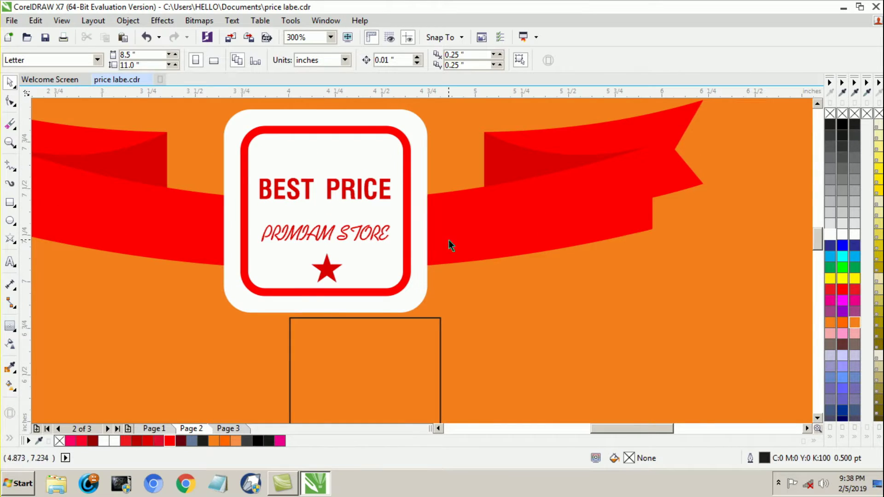
left_click_drag(332, 275, 344, 156)
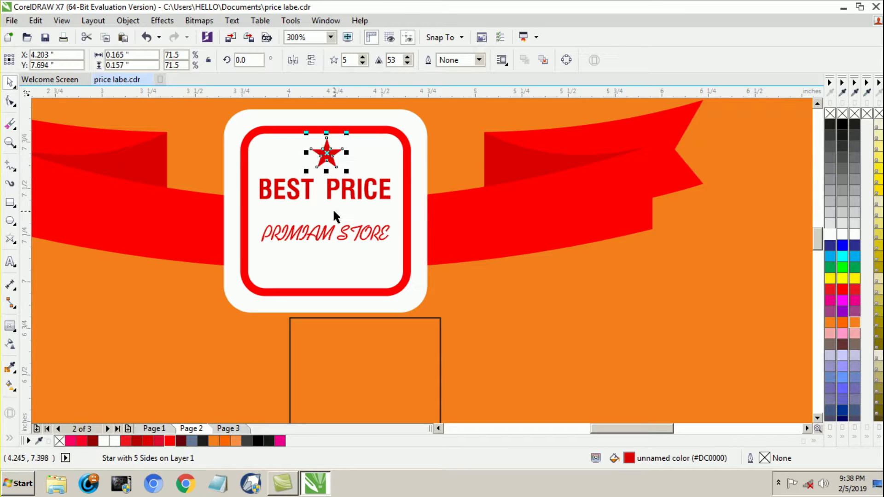
key("ctrl+z")
left_click_drag(342, 272, 345, 158)
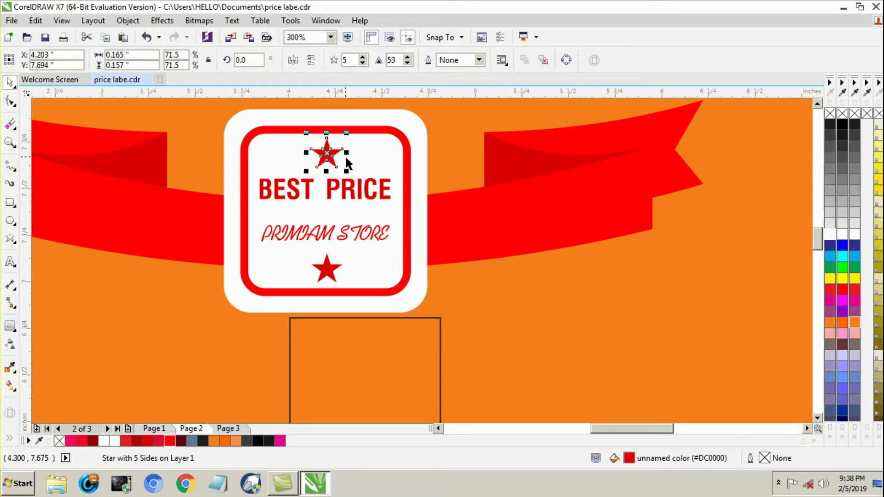
Centre the upper and lower stars horizontally on the badge's red inner frame
left_click(372, 161, "shift")
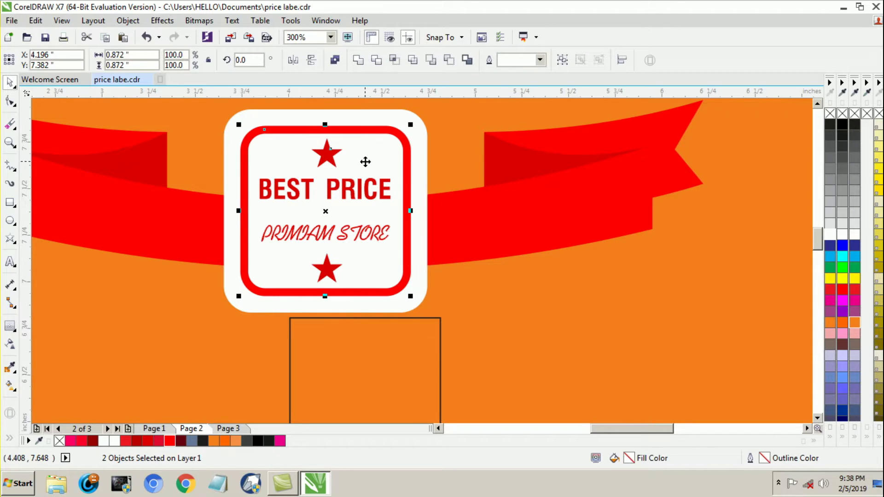
left_click(307, 354)
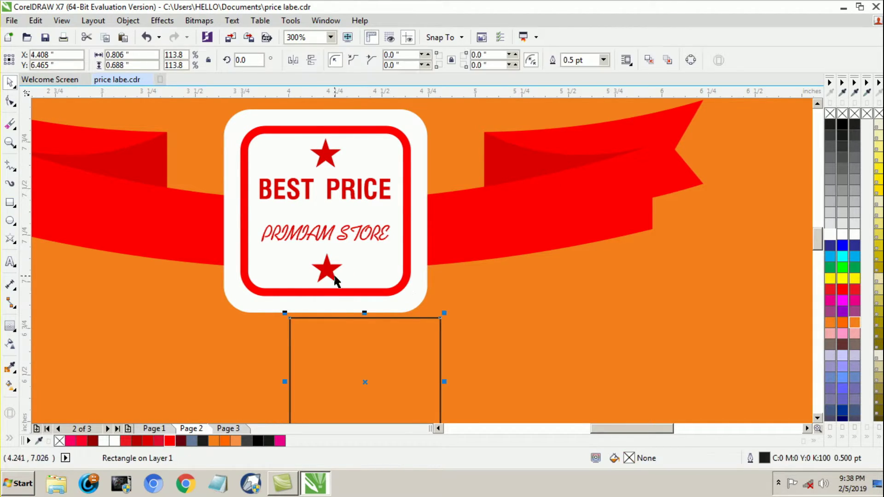
left_click(335, 276)
left_click(363, 266, "shift")
key("c")
Delete the unfilled black-outlined rectangle below the badge
left_click(353, 356)
scroll(353, 356, "down", 2)
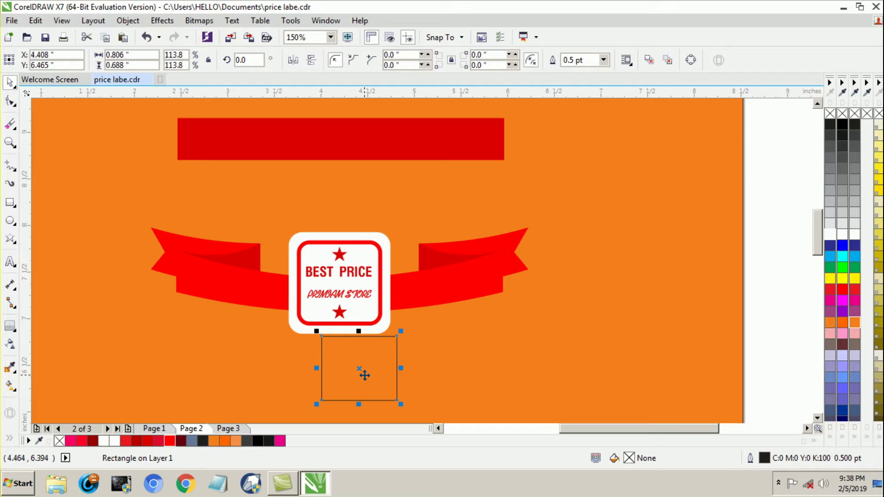
key("Delete")
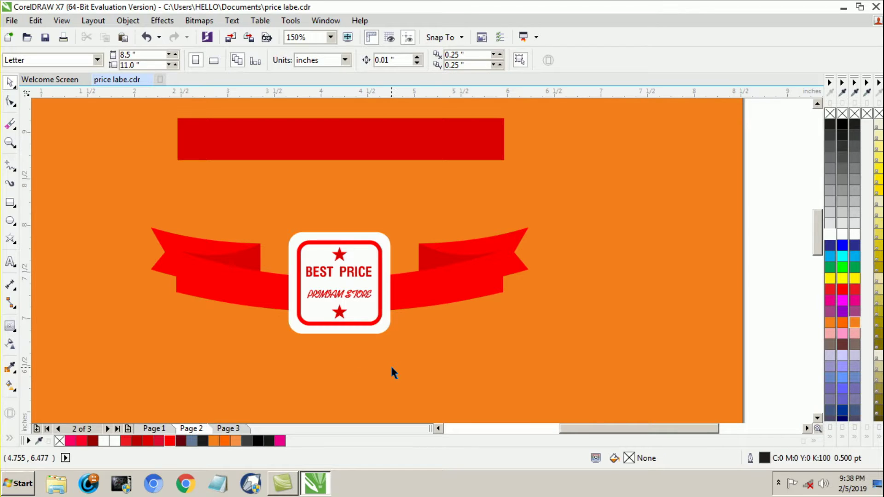
Draw a thin ellipse about 0.66 by 0.007 in between BEST PRICE and the store name, filled red (#FF0000) with no outline
left_click(10, 221)
scroll(338, 281, "up", 2)
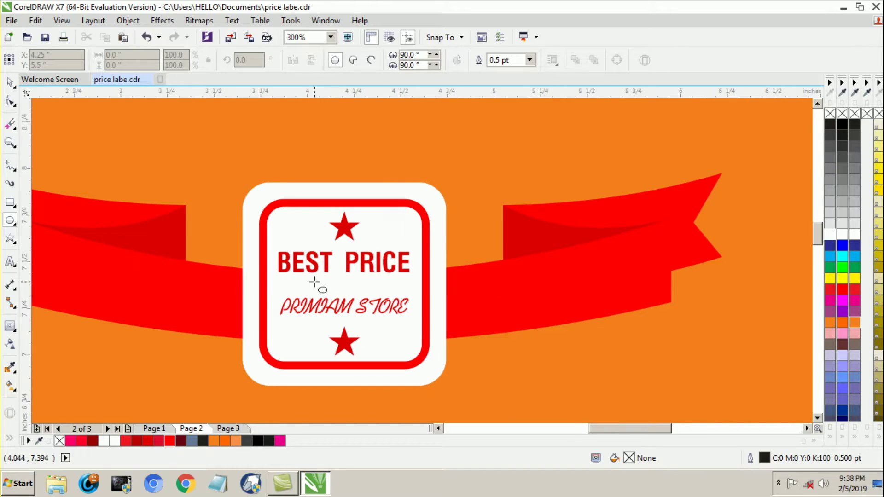
left_click_drag(281, 281, 405, 281)
key("space")
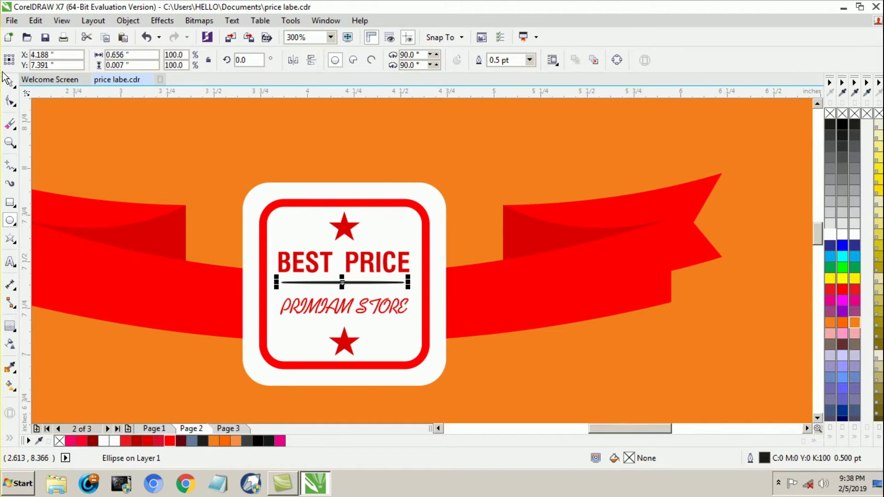
left_click(168, 440)
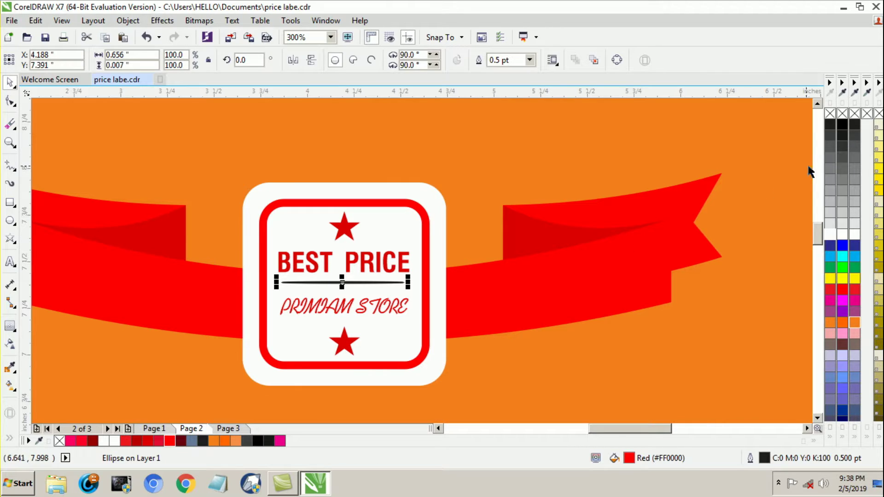
right_click(842, 113)
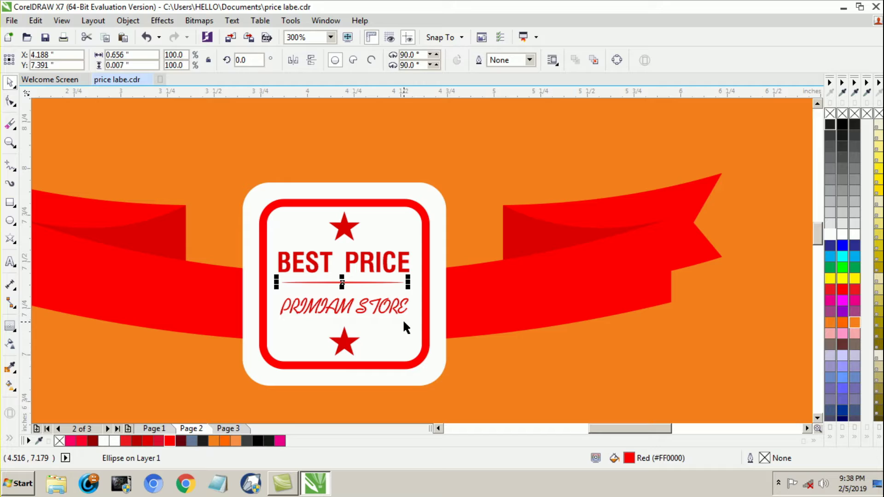
Shift the thin ellipse slightly right and down to centre it between the badge's two text lines
left_click(474, 357)
scroll(333, 283, "up", 2)
left_click_drag(345, 278, 355, 280)
scroll(355, 280, "down", 2)
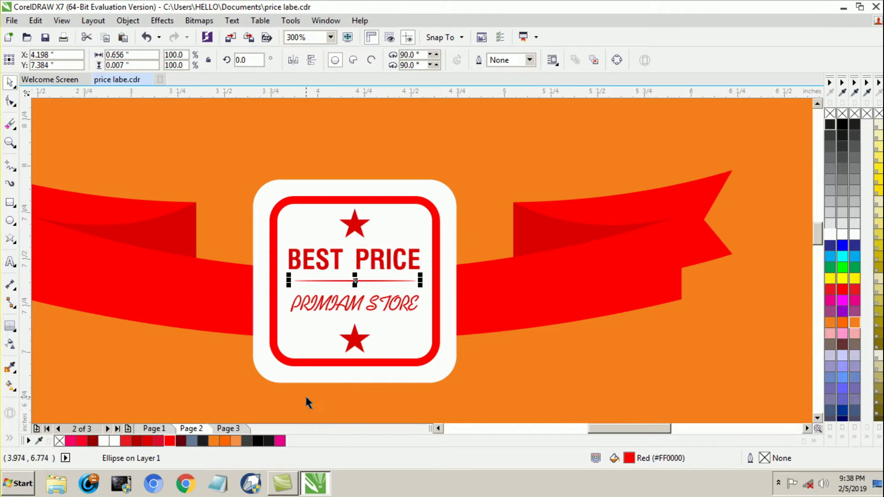
Set the thin ellipse's height to 0.009 in
left_click(138, 65)
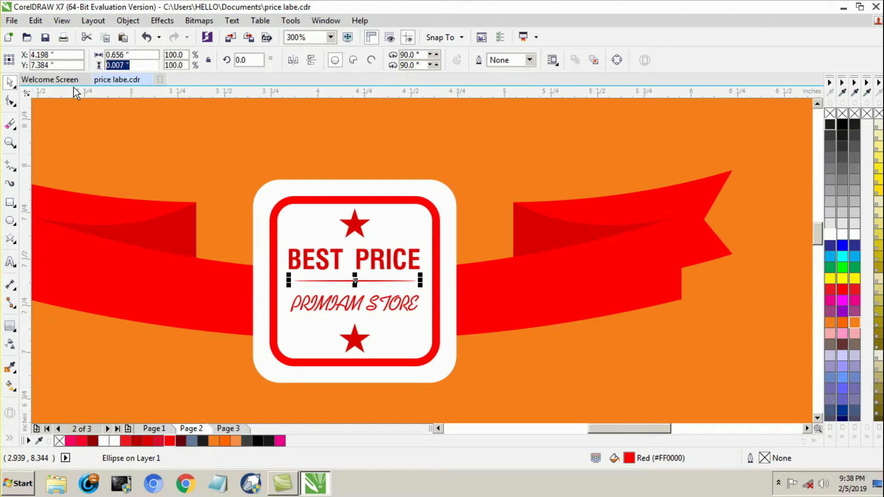
left_click(136, 64)
key("Return")
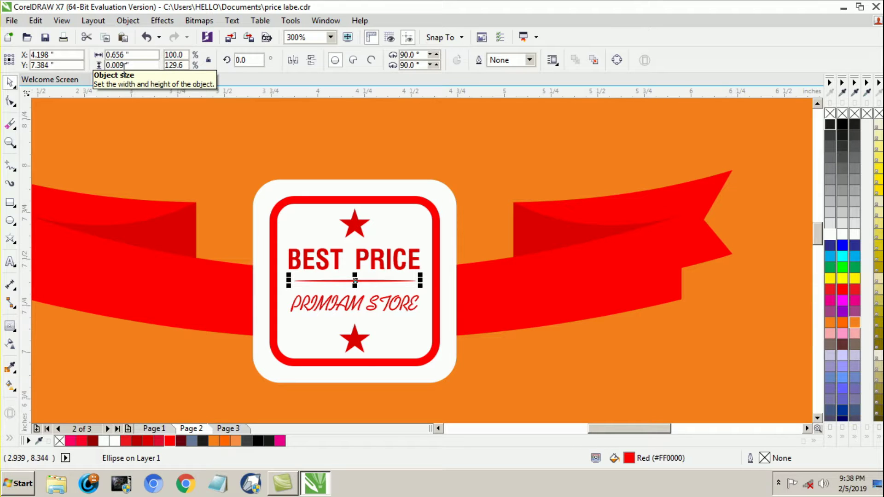
left_click(545, 369)
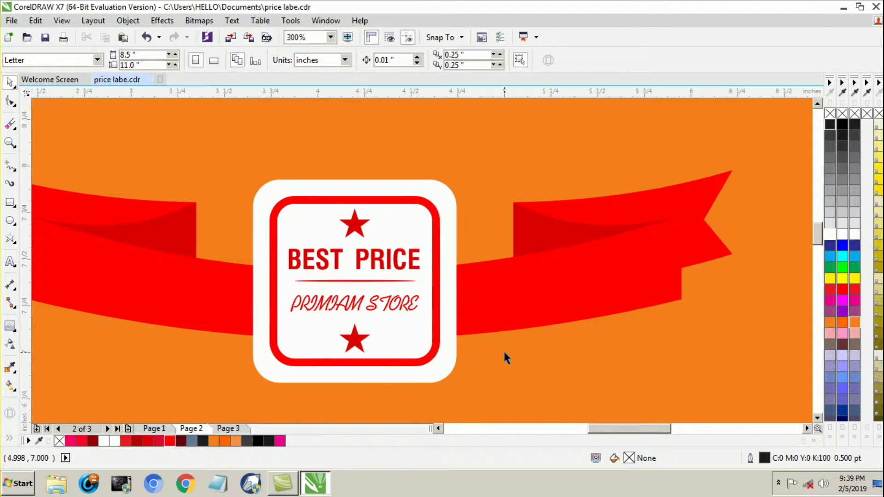
Move the dark red rectangle from above the ribbon to below the badge and place a duplicate to its upper left
scroll(502, 349, "down", 1)
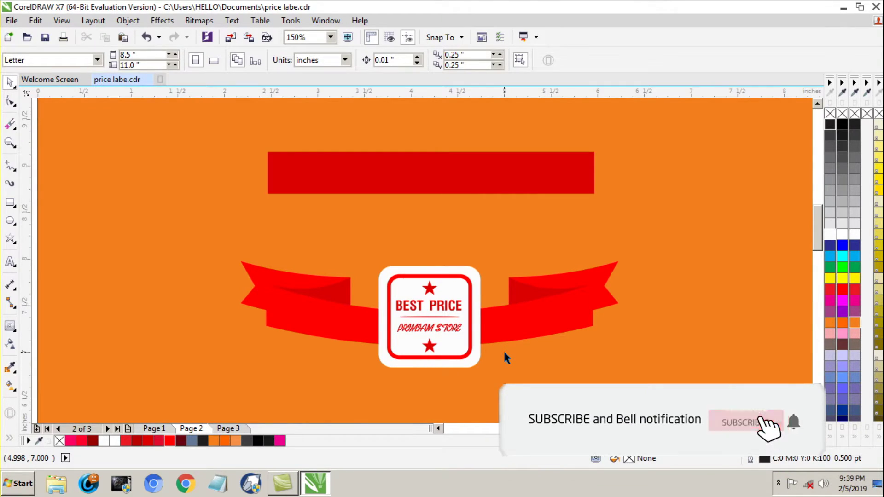
scroll(640, 250, "down", 1)
left_click_drag(501, 141, 487, 354)
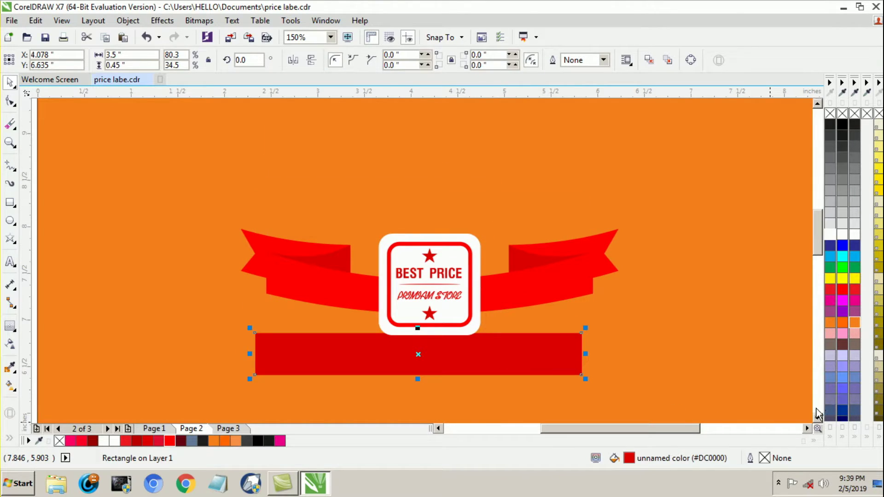
left_click(817, 417)
left_click(817, 104)
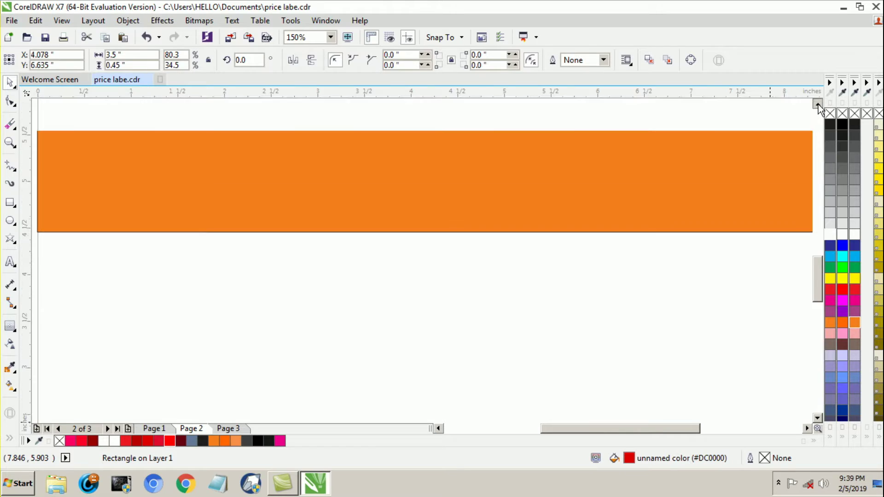
left_click(396, 322)
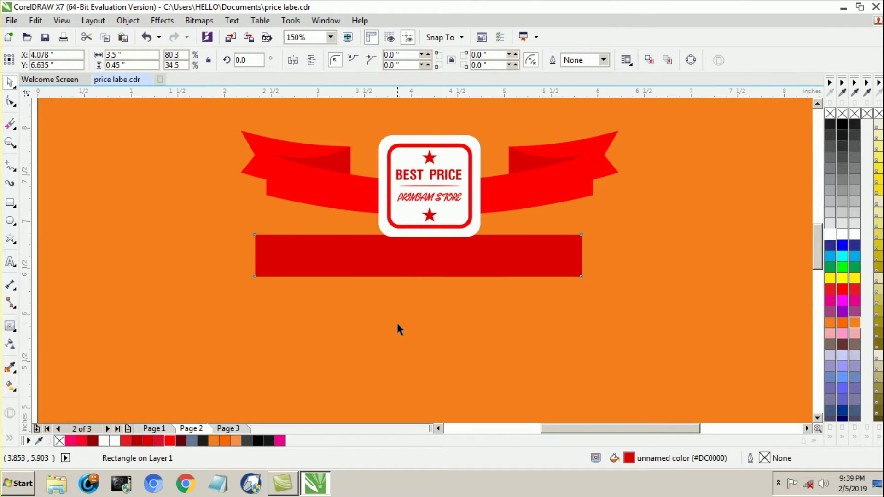
left_click_drag(423, 255, 418, 317)
left_click_drag(451, 258, 189, 231)
left_click(358, 314)
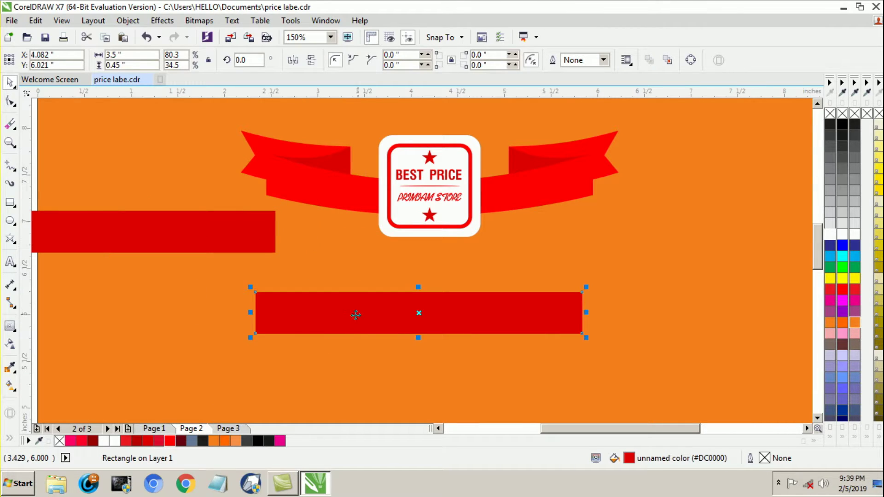
Convert the dark red rectangle below the badge to curves and make its top edge a curve segment
left_click(10, 164)
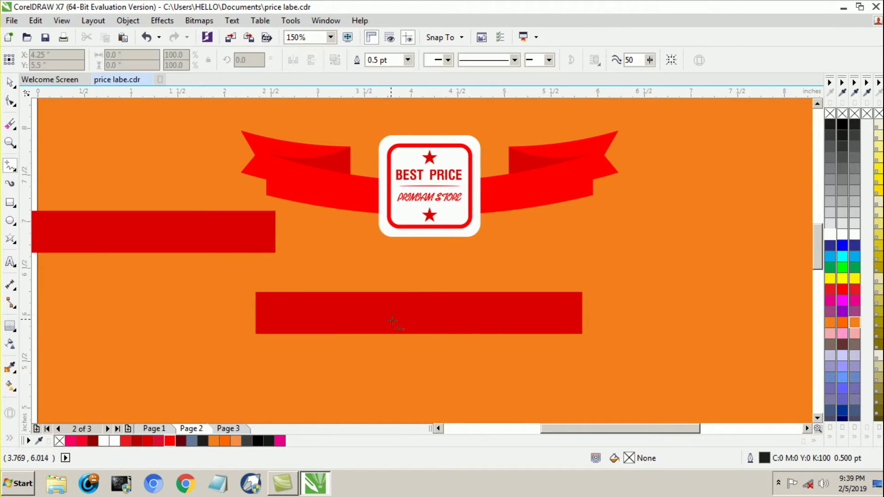
left_click(11, 101)
left_click(388, 332)
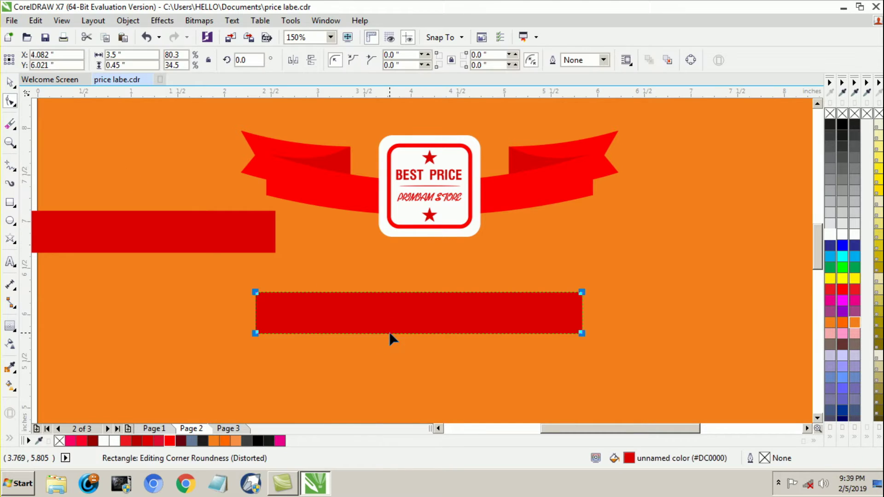
right_click(557, 300)
left_click(582, 172)
left_click(421, 291)
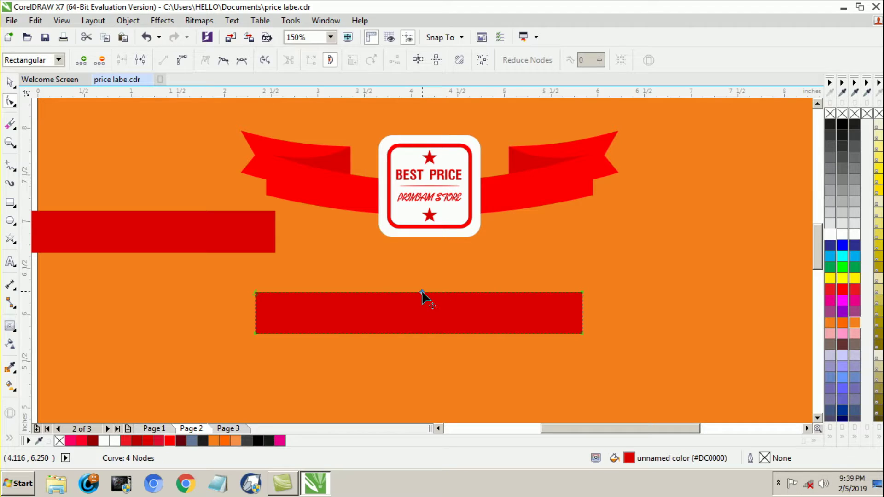
left_click(181, 63)
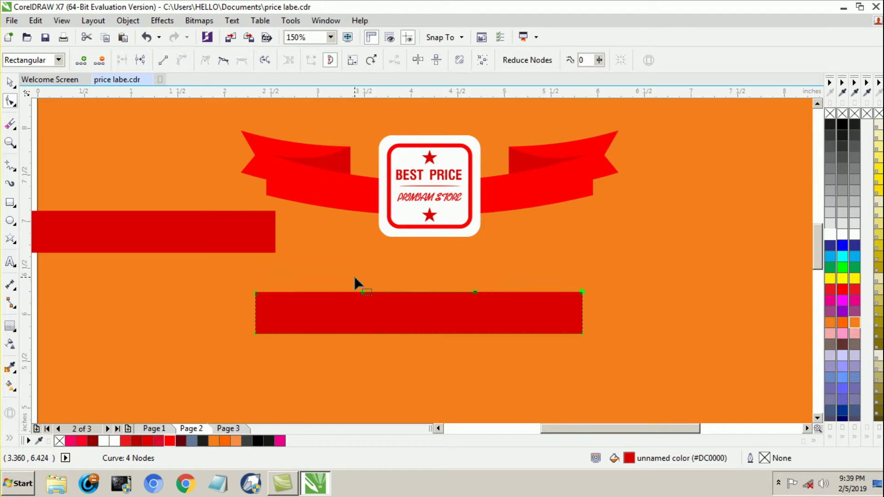
Draw a vertical freehand line about 0.96 in long from the middle of the lower bar's top edge to below the bar
left_click(423, 292)
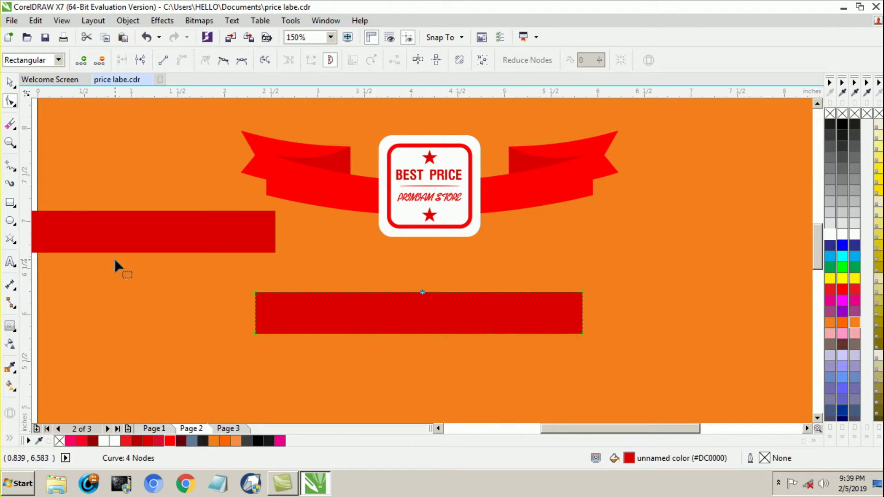
left_click(17, 174)
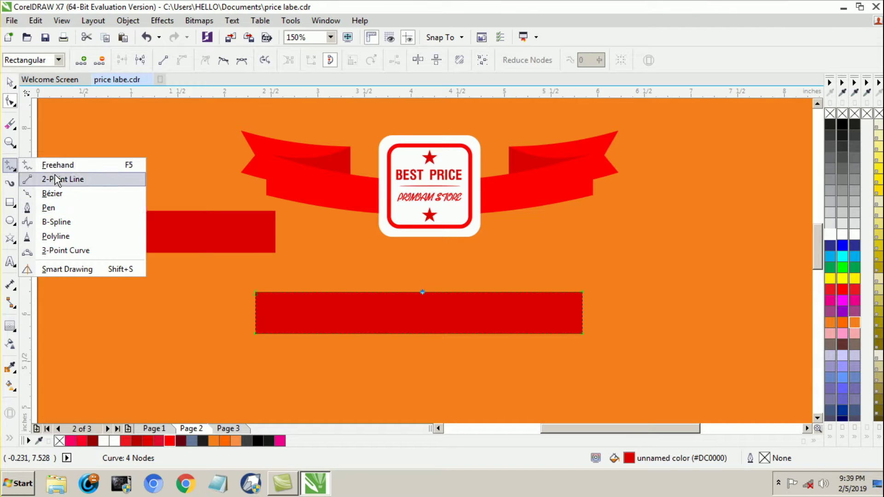
left_click(56, 165)
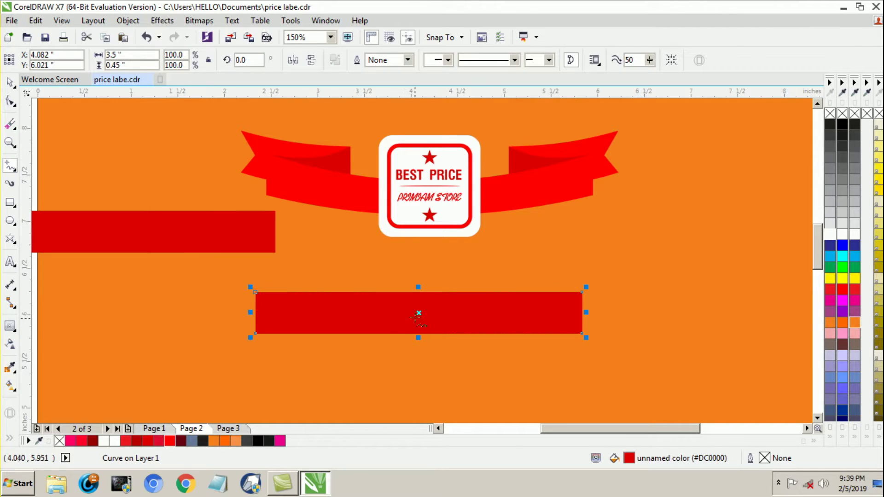
left_click(418, 291)
left_click(418, 385)
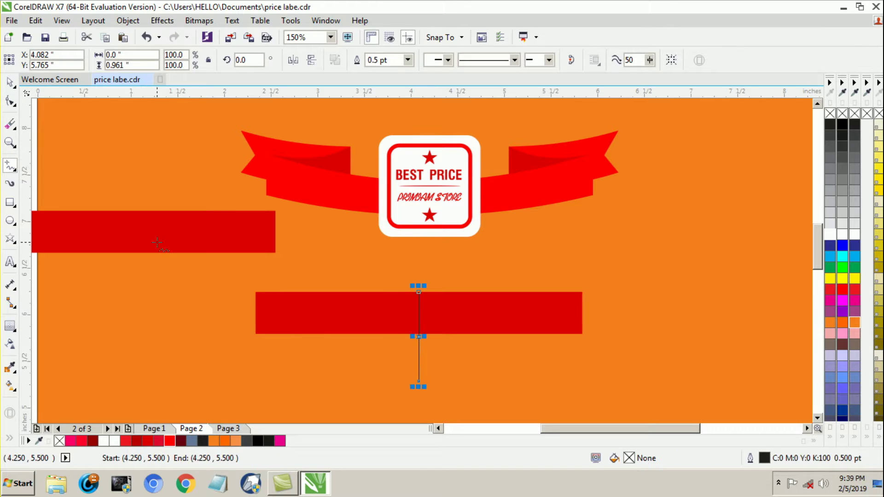
Bow the lower bar's top edge downward at the vertical centre line
left_click(13, 103)
left_click(447, 331)
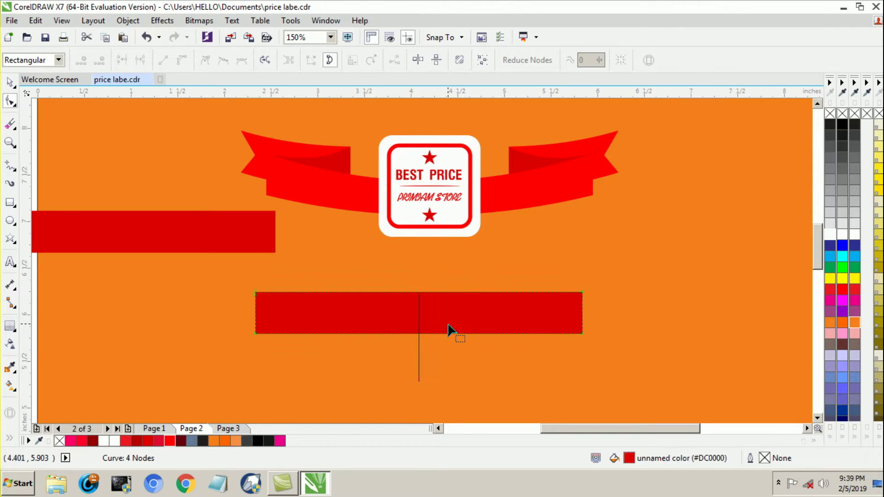
left_click(581, 293)
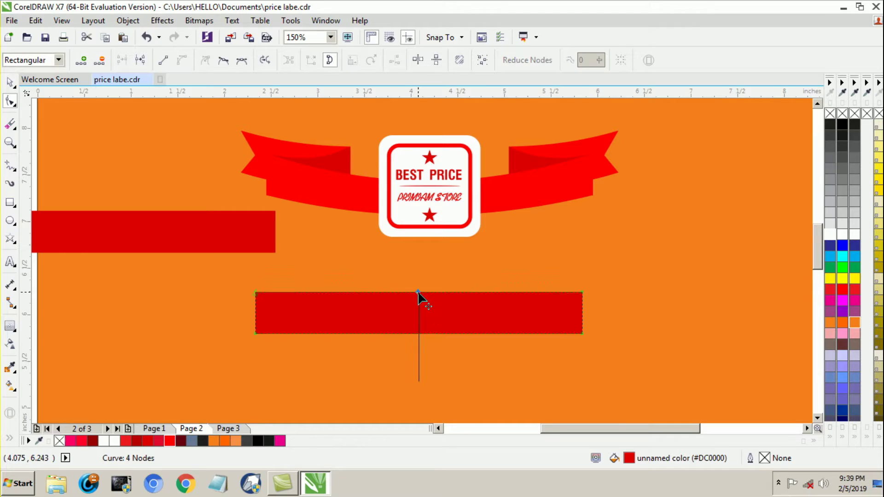
left_click_drag(418, 293, 419, 309)
Make the bar's bottom edge a curve, bow it downward at the centre line and deepen the top edge's bend to match
left_click(418, 333)
left_click(419, 335)
left_click(419, 333)
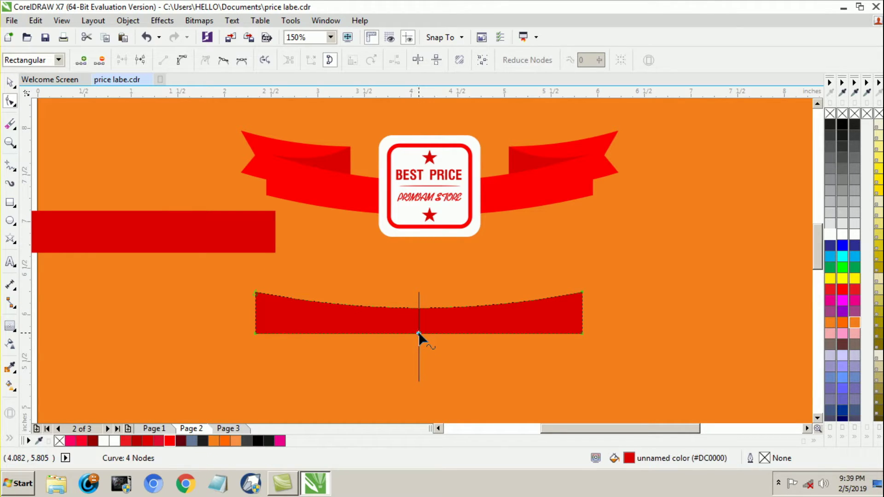
left_click(182, 60)
scroll(426, 347, "up", 2)
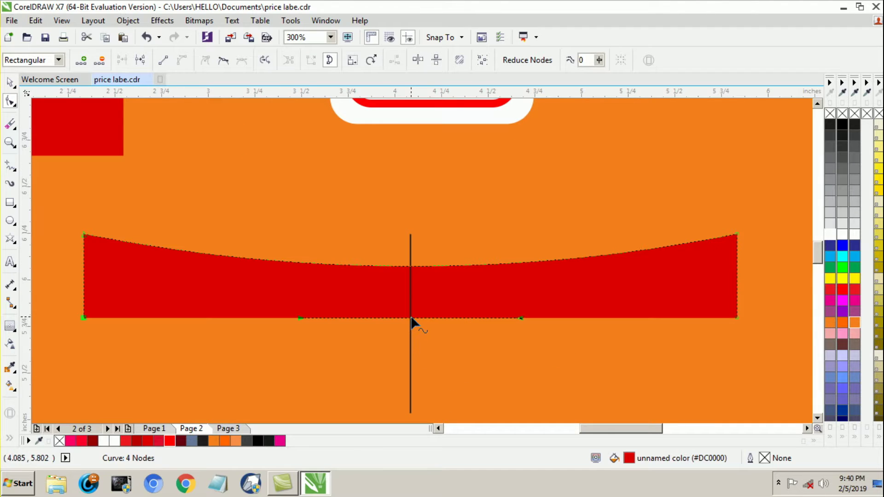
left_click_drag(408, 318, 408, 371)
left_click_drag(411, 271, 411, 309)
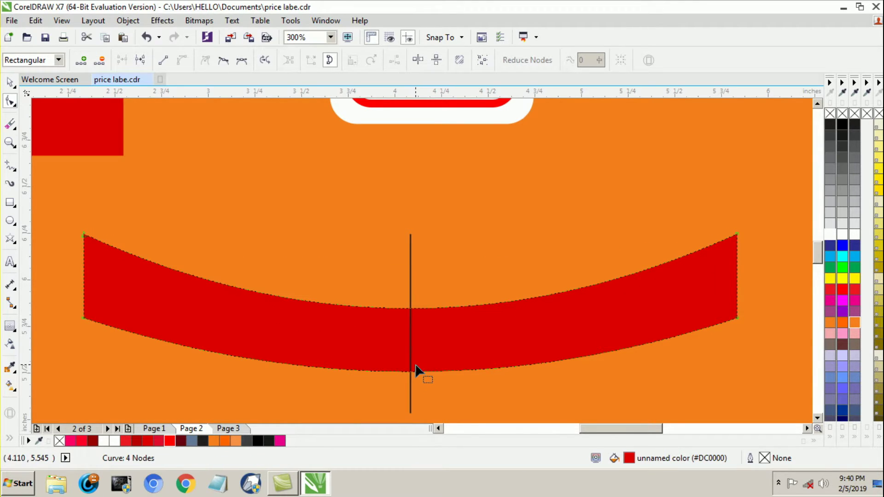
Deepen the downward bend of the lower bar's bottom and top edges by matching amounts at the vertical centre line
scroll(414, 325, "down", 2)
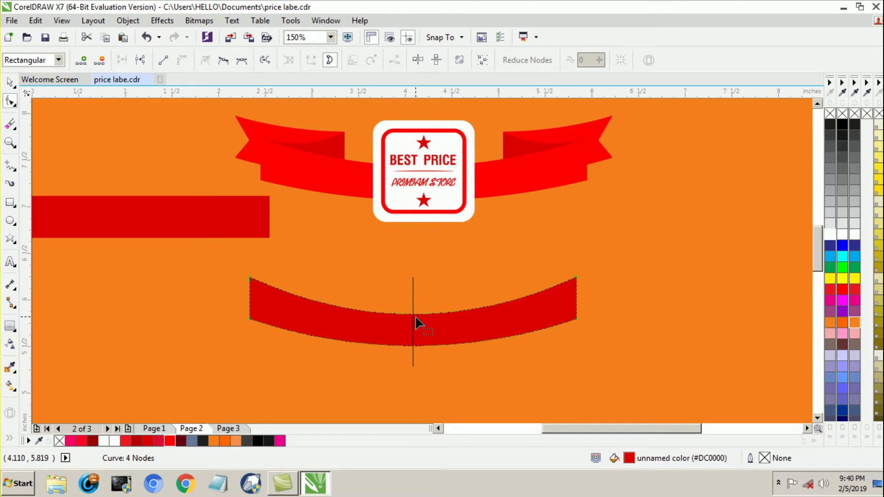
left_click_drag(411, 346, 412, 350)
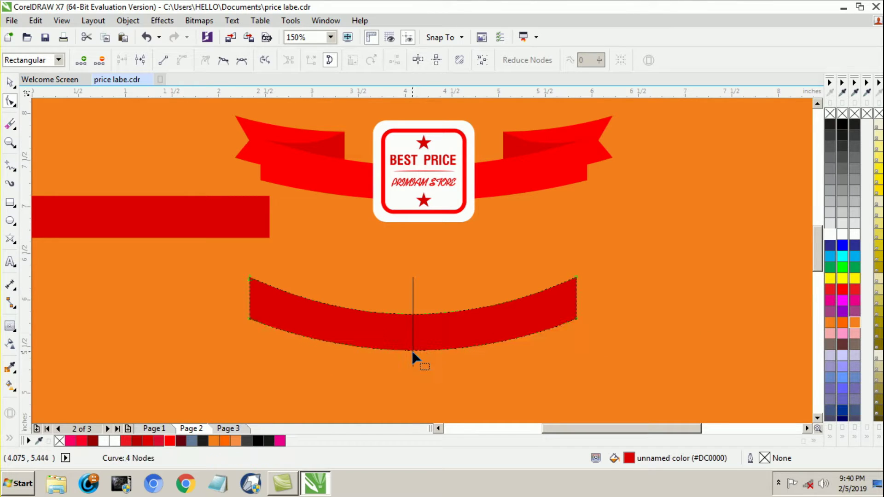
left_click(413, 350)
left_click(413, 349)
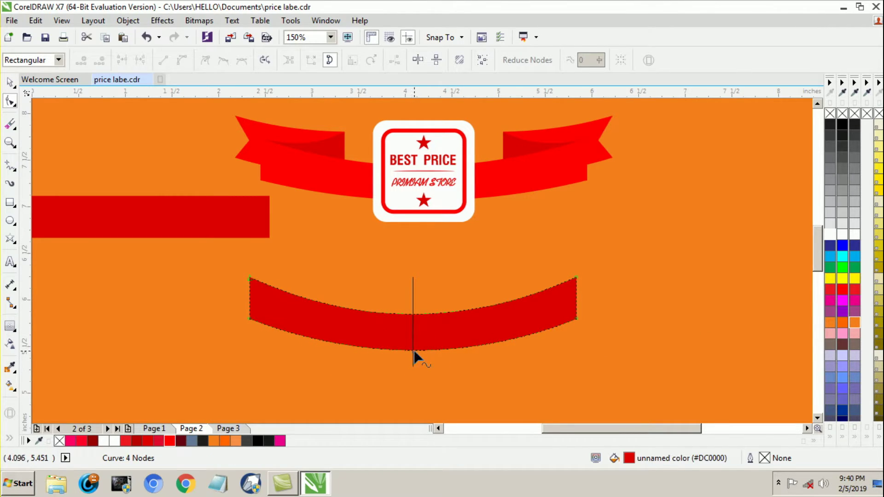
left_click_drag(412, 350, 411, 361)
left_click(412, 315)
left_click_drag(413, 317, 413, 324)
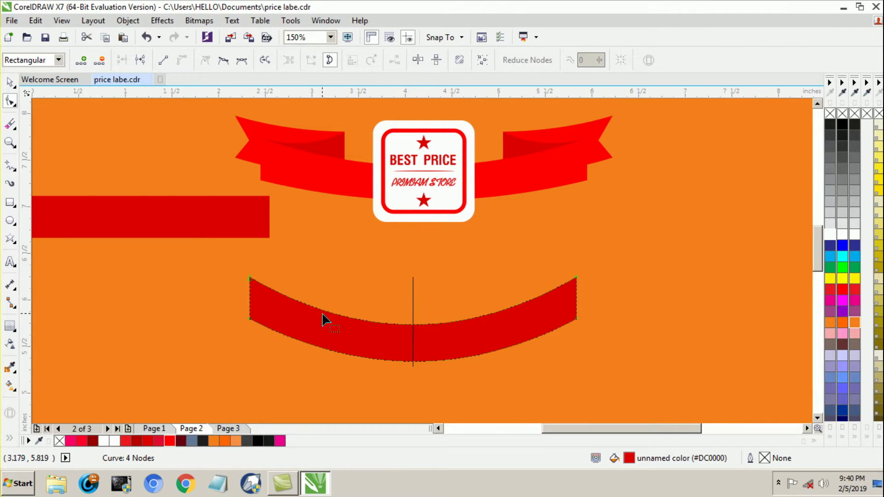
Delete the vertical centre line and move the curved dark red bar up, closer beneath the badge
left_click(9, 82)
left_click(177, 276)
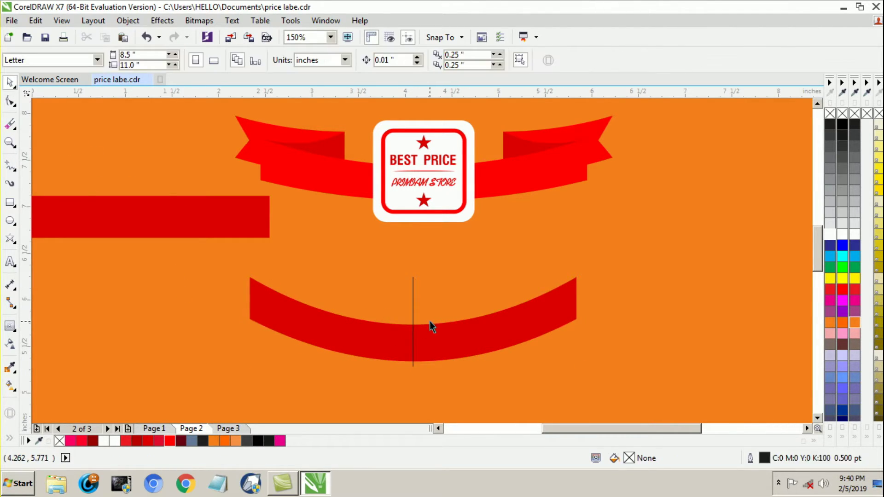
left_click(412, 309)
key("Delete")
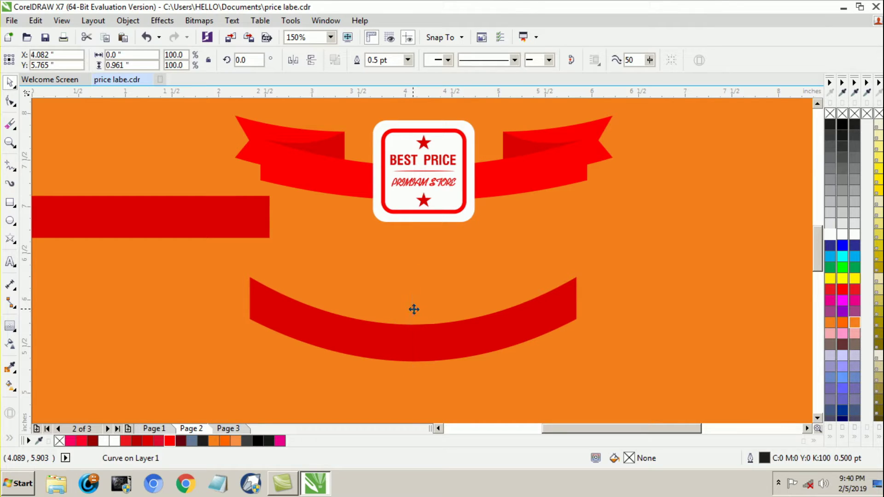
left_click_drag(429, 349, 442, 308)
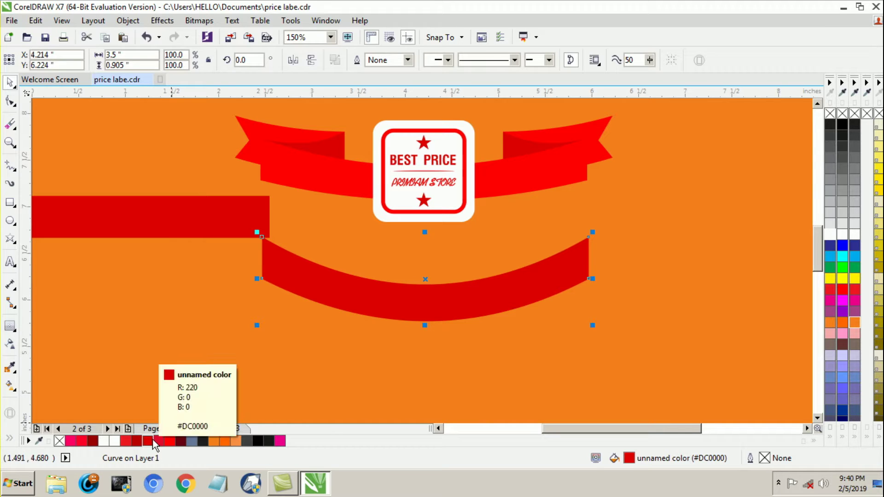
left_click(317, 341)
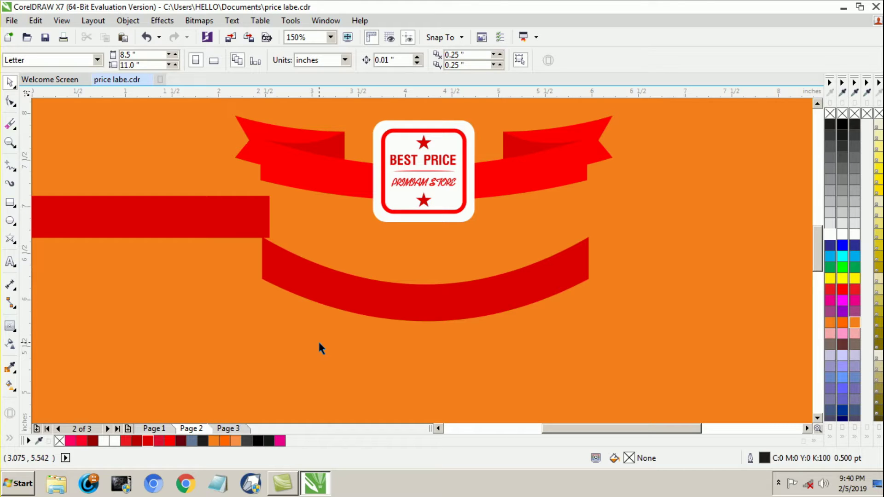
Narrow the straight dark red rectangle to about 0.67 in and align it with the curved bar's upper right corner
left_click_drag(216, 215, 389, 348)
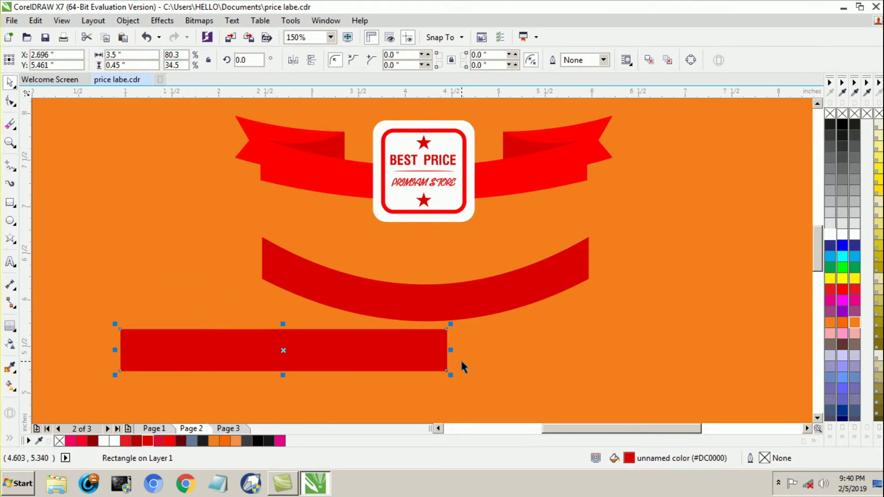
left_click_drag(449, 349, 571, 265)
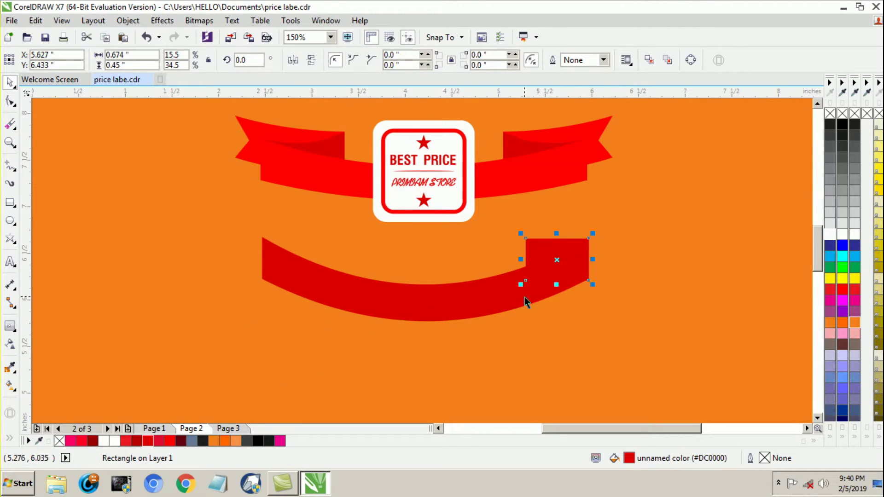
left_click(477, 302, "shift")
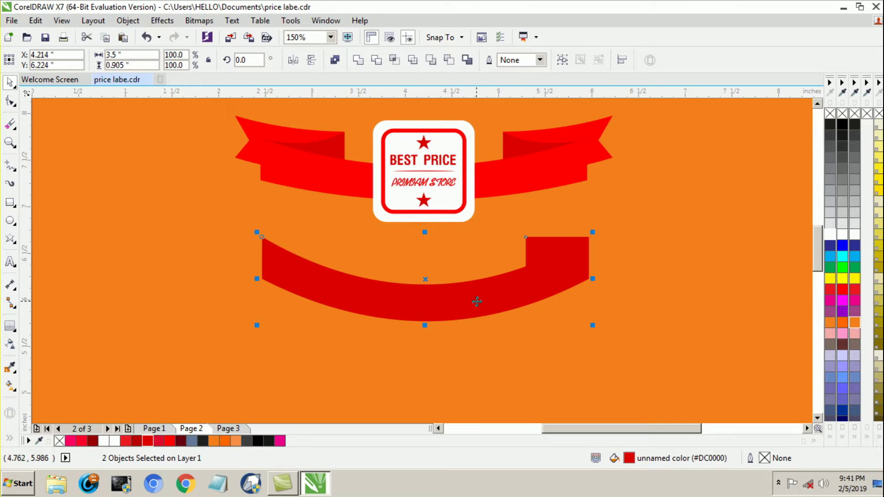
Fill the small rectangle at the curved bar's right end with red #FF0000
left_click(537, 253)
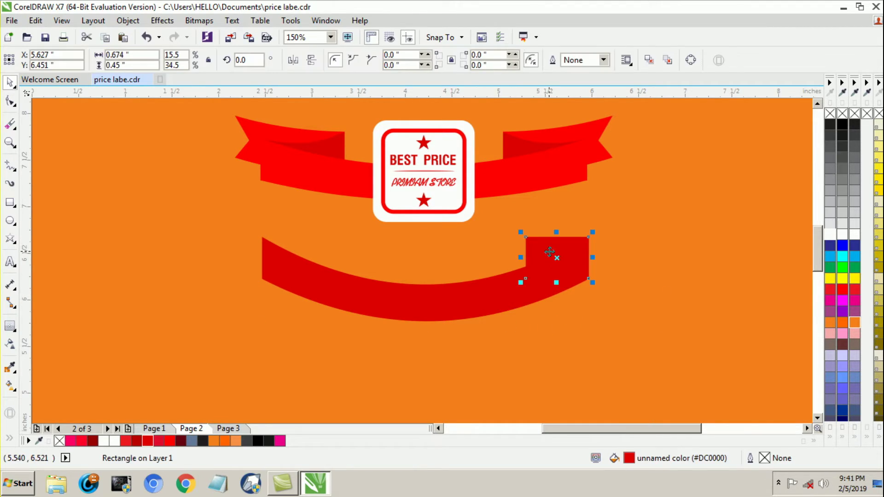
left_click(169, 441)
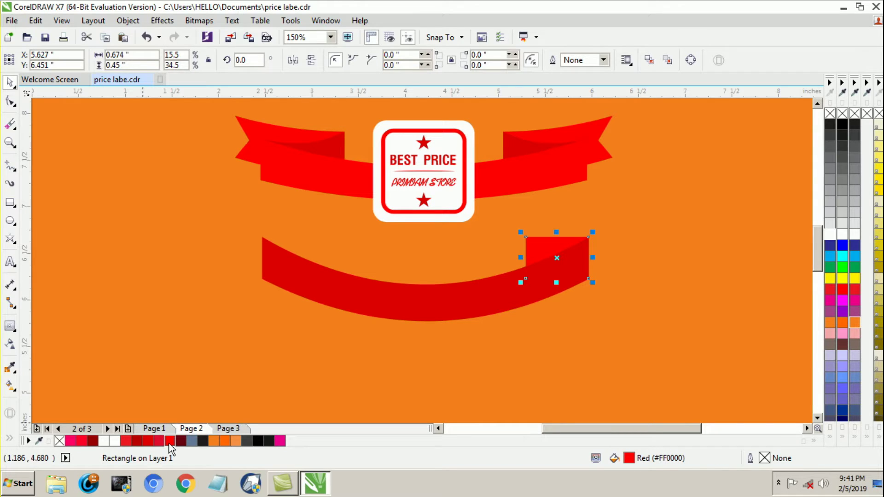
left_click(667, 335)
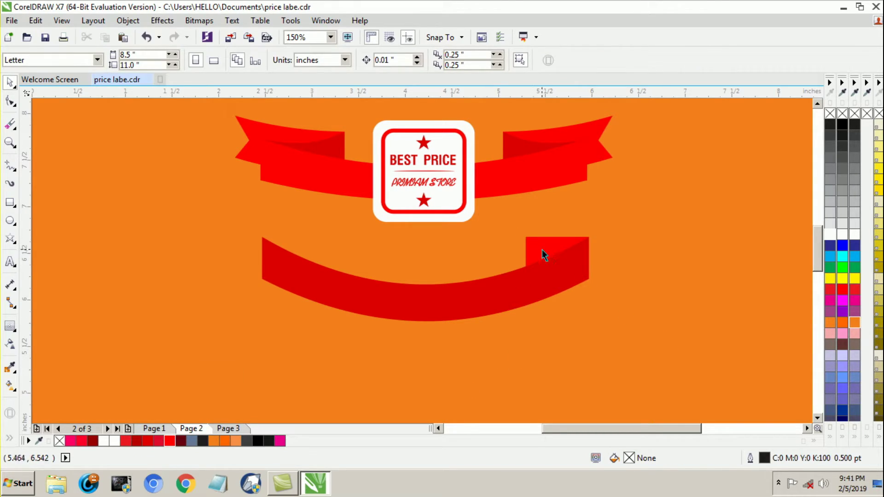
Skew the red rectangle vertically so its left side drops below the bar, making it about 1.01 in high overall
left_click(543, 254)
left_click(543, 254)
left_click_drag(523, 259, 532, 314)
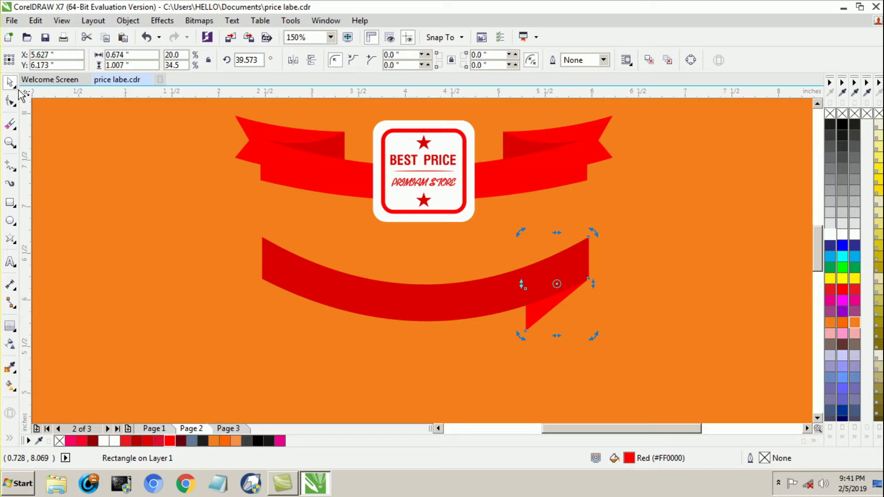
left_click(125, 221)
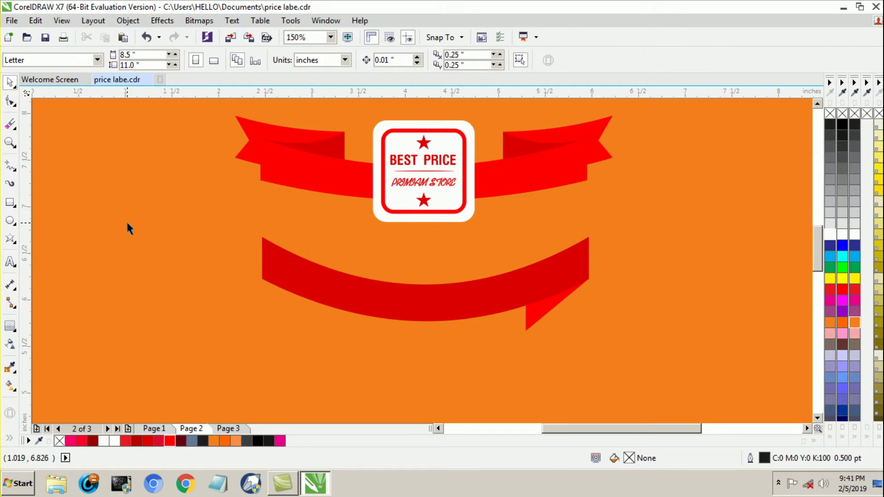
Resize the skewed red fold to about 0.59 in wide and 0.965 in high, keeping its right side at the bar's end
left_click(528, 311)
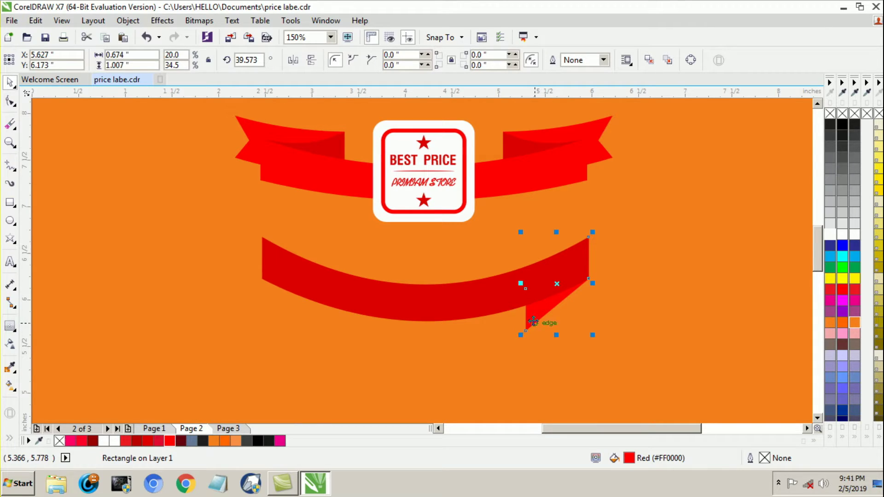
left_click_drag(520, 284, 528, 282)
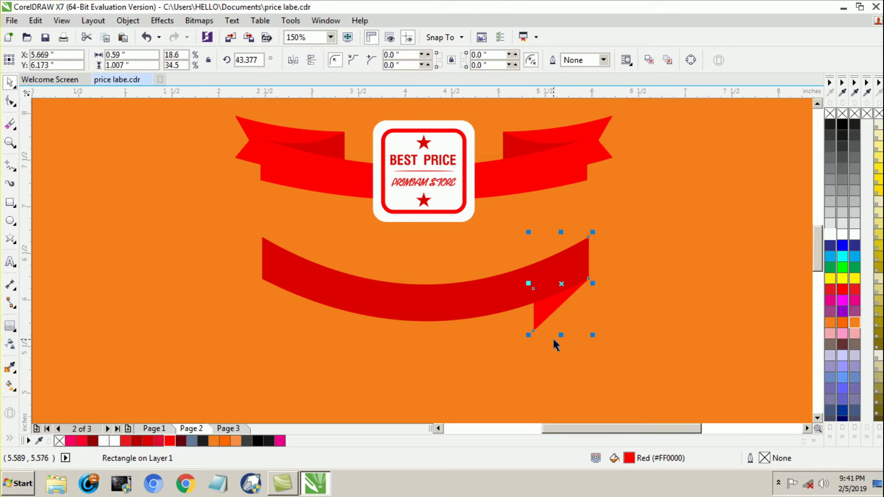
scroll(604, 286, "up", 1)
left_click(568, 313)
left_click(492, 320)
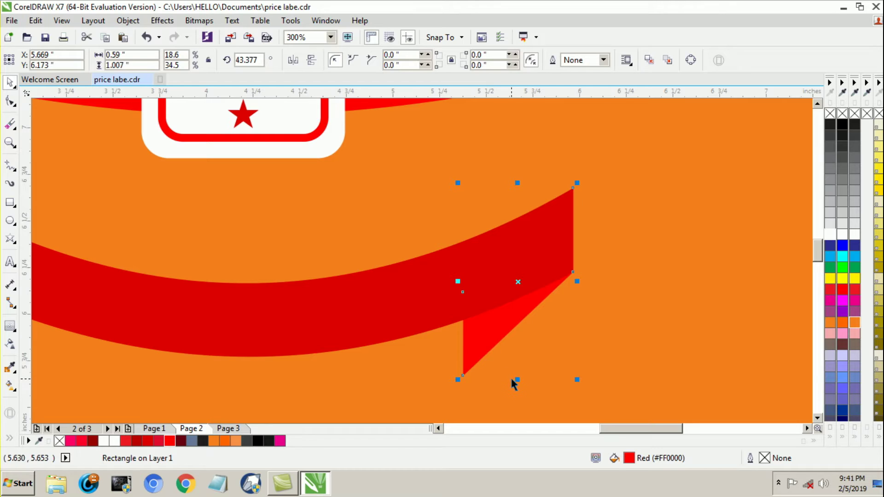
left_click_drag(517, 379, 518, 368)
scroll(518, 355, "down", 1)
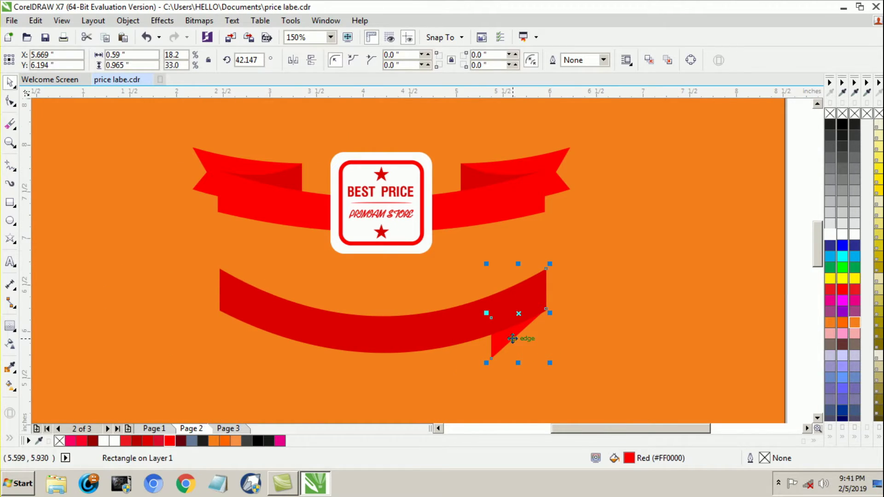
Place a mirrored copy of the red fold at the bar's left end, snapping its top corner to the bar's corner
left_click_drag(549, 313, 246, 308)
scroll(163, 261, "up", 2)
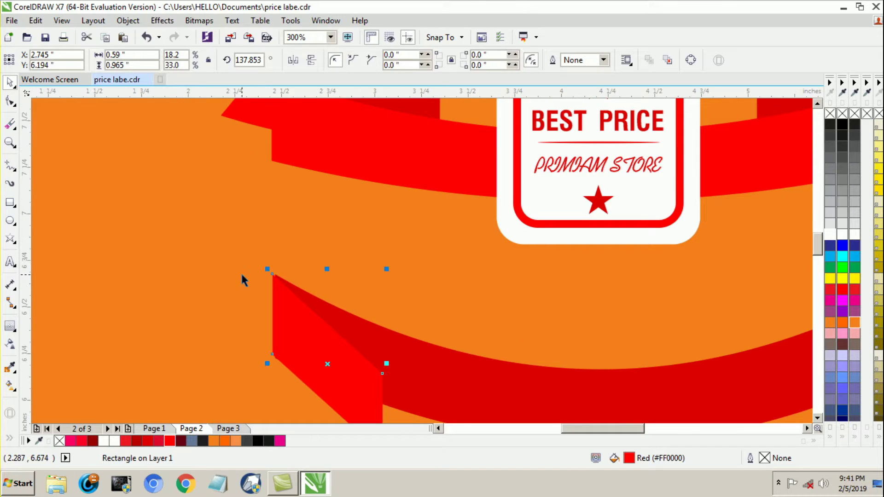
scroll(240, 272, "up", 2)
left_click_drag(300, 274, 305, 274)
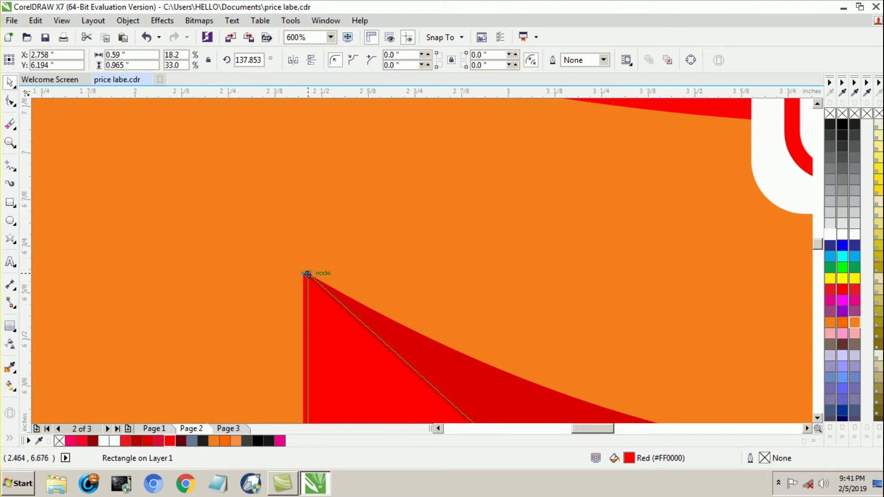
scroll(296, 274, "down", 2)
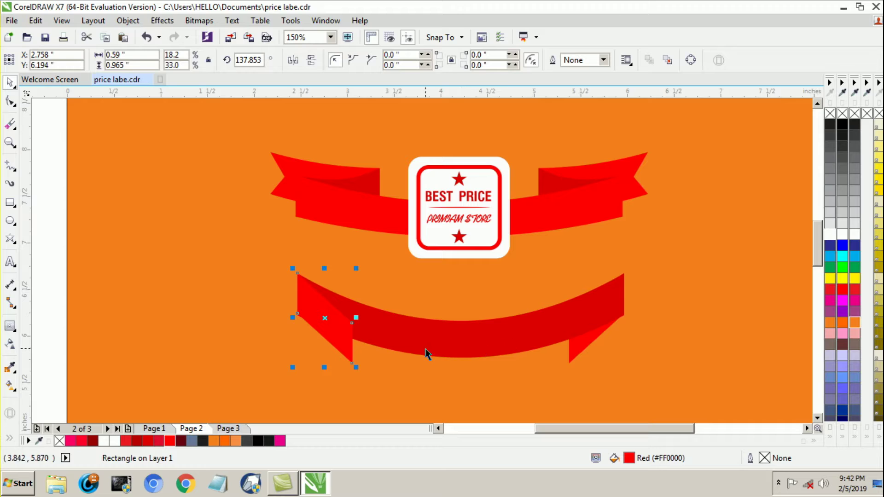
left_click(664, 297)
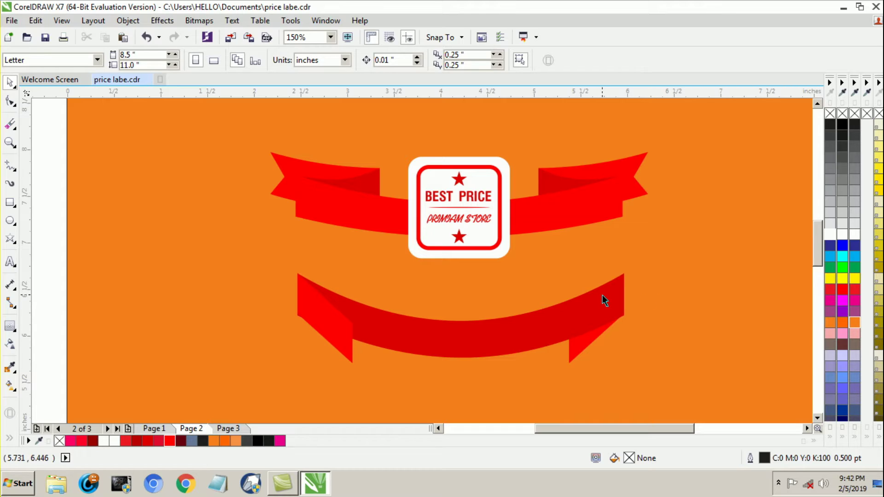
Copy the upper ribbon's right tail to just below the lower ribbon's right fold, and bring that fold to the front
left_click_drag(629, 194, 632, 348)
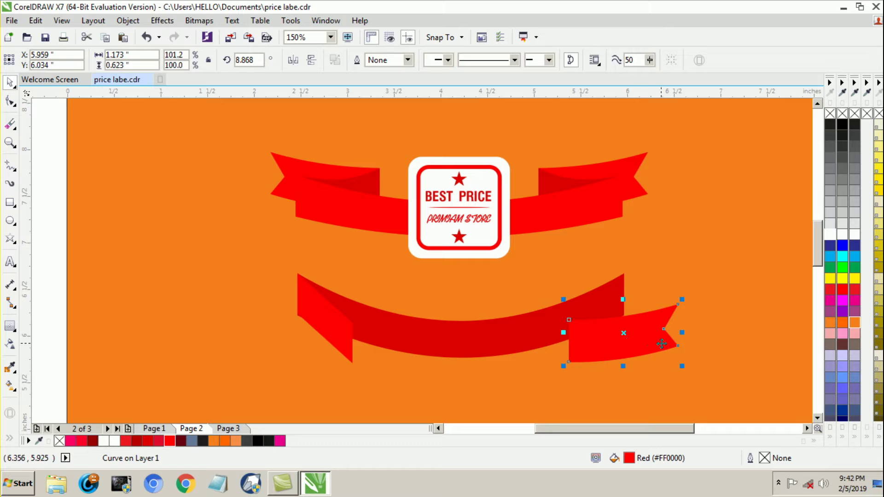
left_click_drag(622, 342, 625, 365)
left_click(592, 334)
key("shift+Page_Up")
Fill the copied ribbon tail with dark red #DC0000
left_click(634, 359)
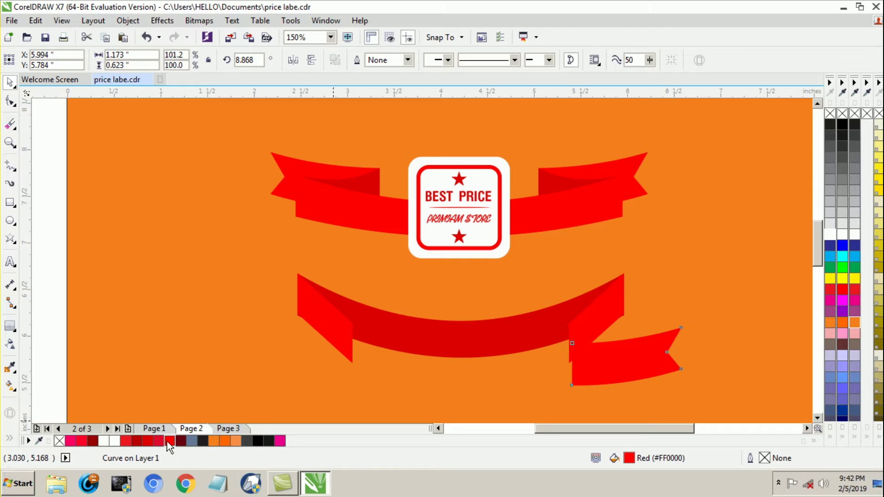
key("Escape")
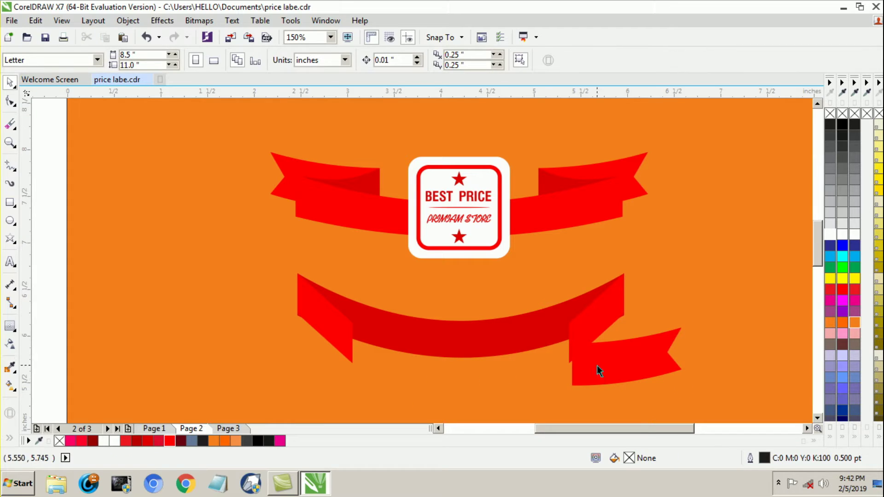
left_click(609, 374)
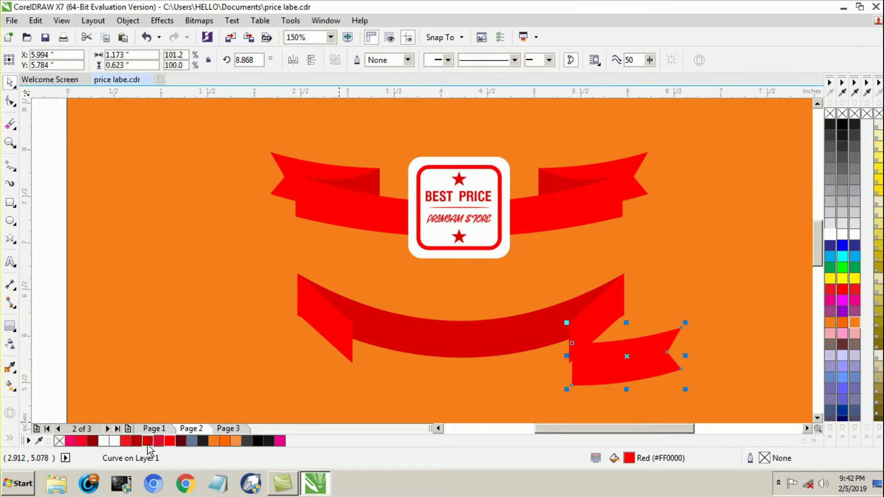
left_click(147, 441)
Move the dark red tail behind the right fold and snap its bottom left corner to the fold's lowest corner
left_click(611, 366)
left_click_drag(611, 367, 607, 346)
scroll(588, 355, "up", 2)
left_click(524, 381)
left_click(575, 352)
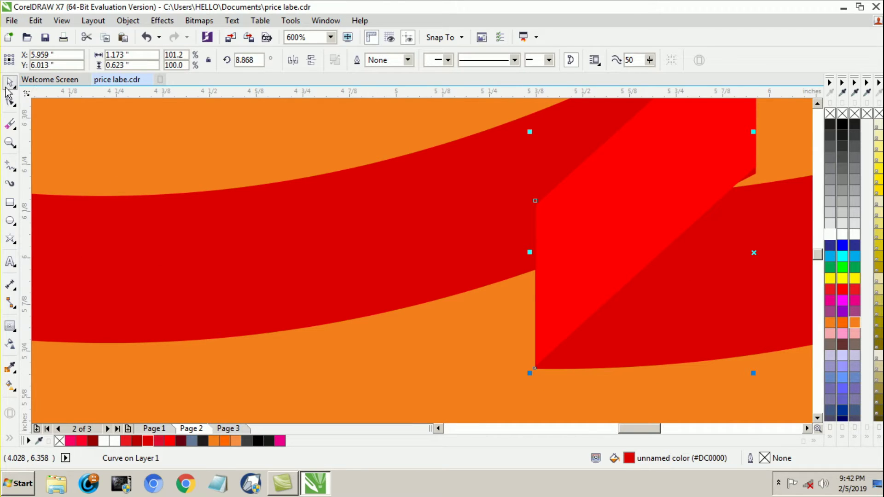
scroll(539, 367, "up", 1)
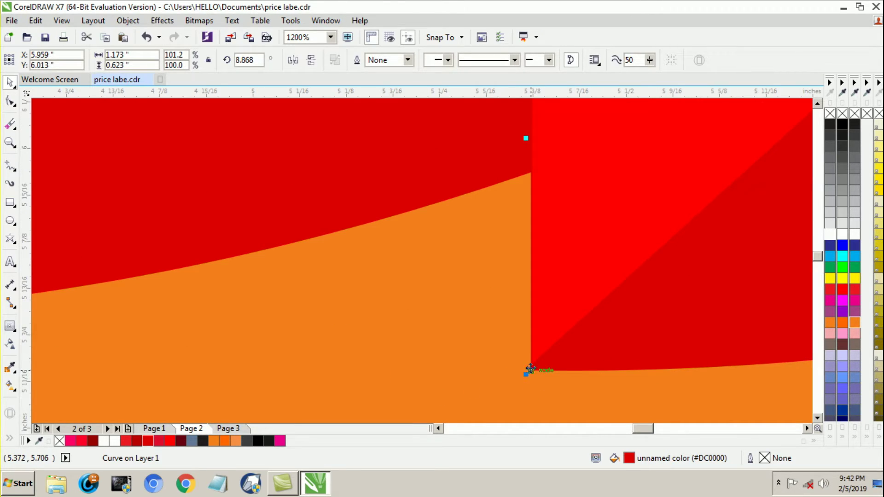
left_click_drag(530, 370, 531, 364)
scroll(508, 369, "down", 1)
scroll(506, 366, "down", 1)
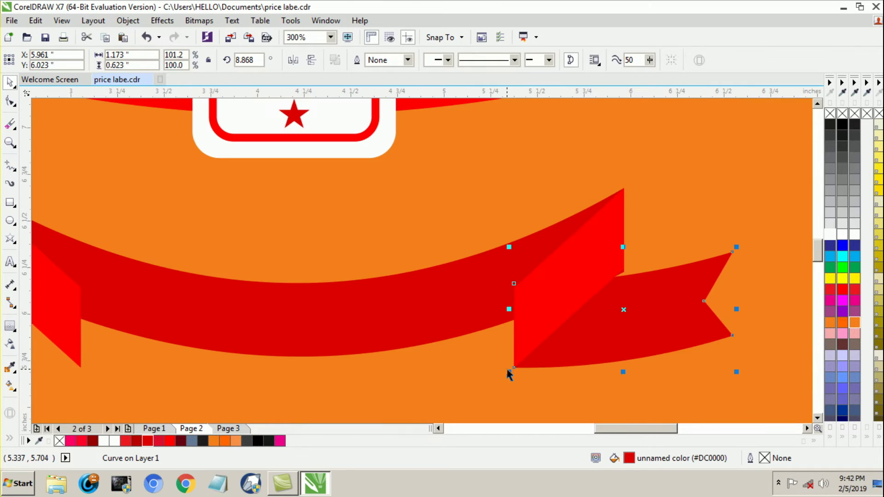
scroll(505, 366, "down", 1)
Try skewing the dark red tail so its outer end rises, and undo the skew
left_click(617, 347)
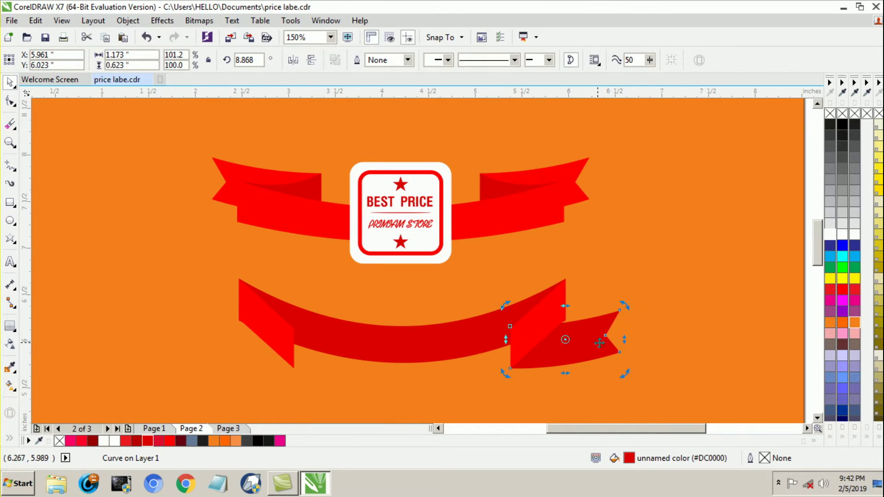
left_click_drag(622, 339, 604, 321)
scroll(620, 356, "down", 1)
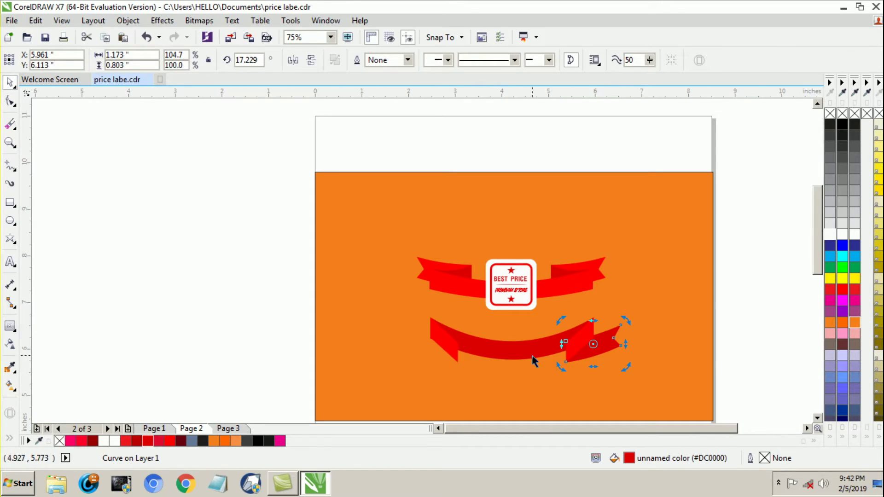
key("ctrl+z")
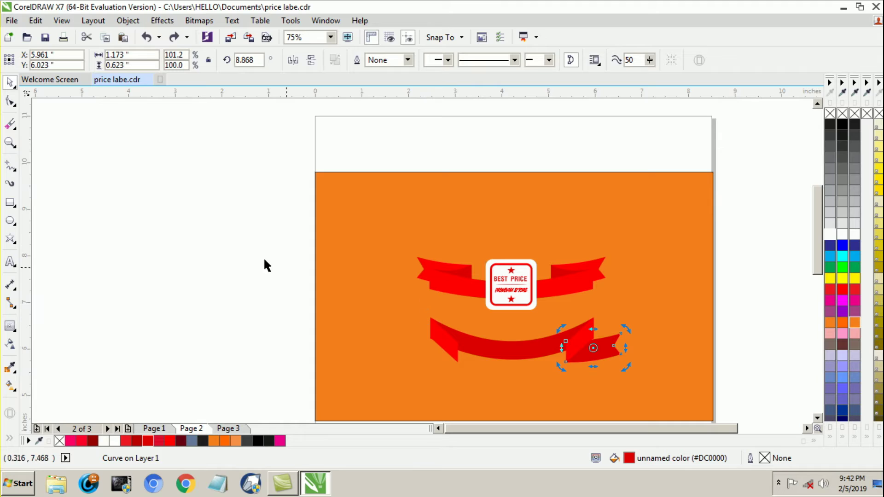
key("Escape")
Shorten the dark red tail to about 1.02 in wide from its notched outer end
left_click(608, 352)
left_click_drag(624, 347, 617, 347)
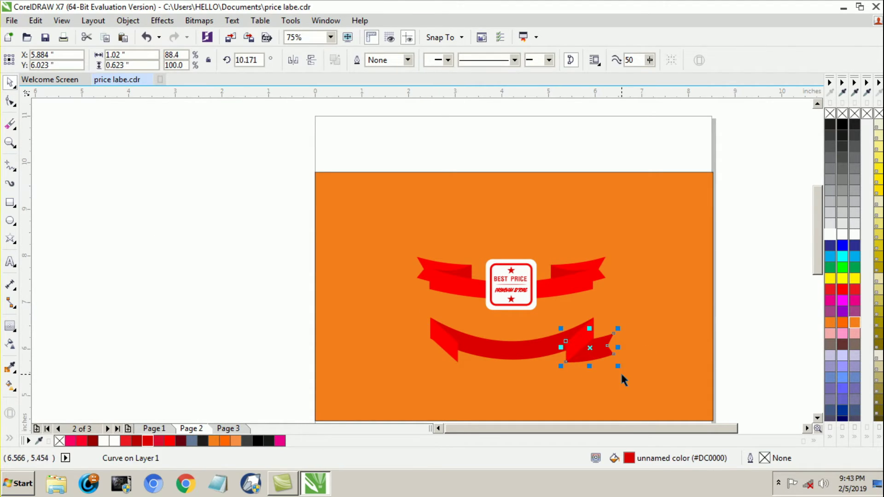
Place a mirrored copy of the dark red tail on the ribbon's left end, aligning its inner bottom corner with the left fold's lowest corner
key("Escape")
scroll(597, 377, "up", 2)
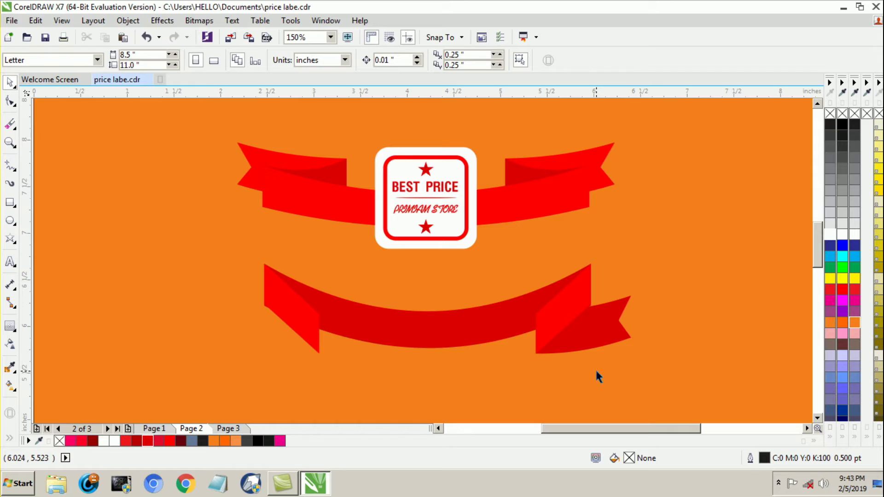
left_click(566, 351)
left_click_drag(631, 325, 271, 311)
scroll(341, 365, "up", 2)
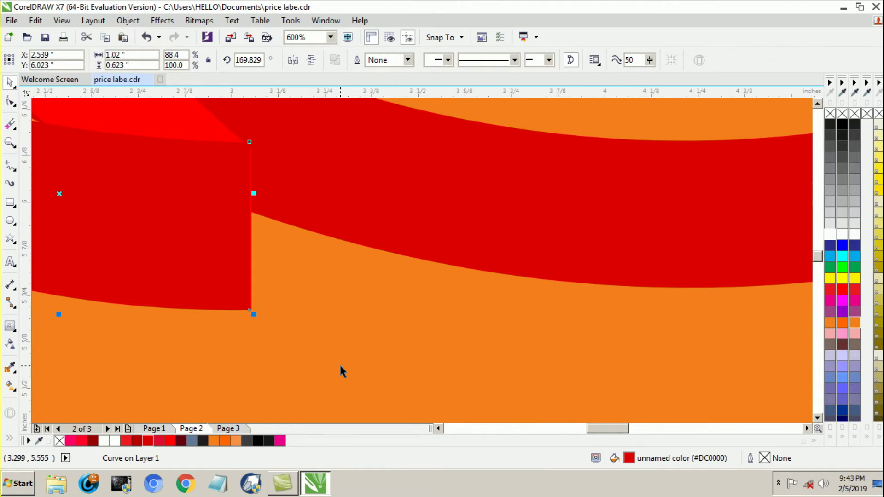
left_click_drag(249, 309, 253, 311)
scroll(260, 342, "down", 2)
left_click(332, 360)
Try bringing the curved dark red band in front of the other ribbon pieces, and undo the reordering
left_click(358, 318)
key("shift+Page_Up")
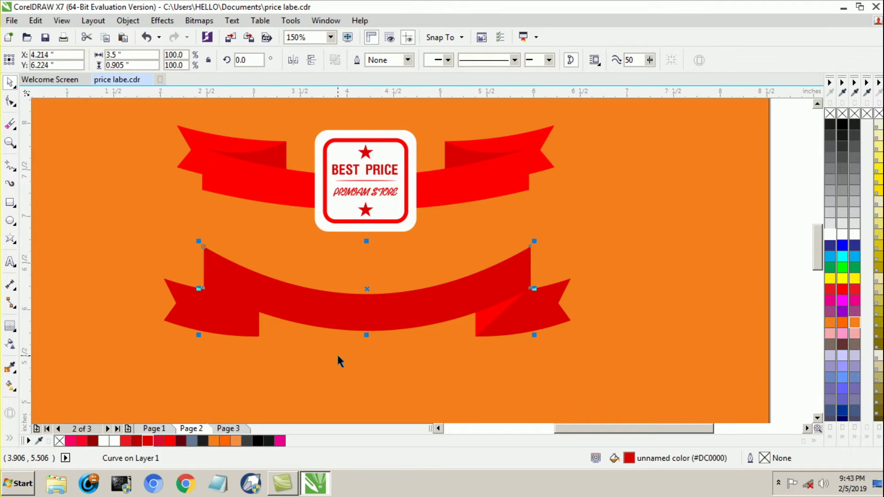
key("ctrl+z")
left_click(283, 333)
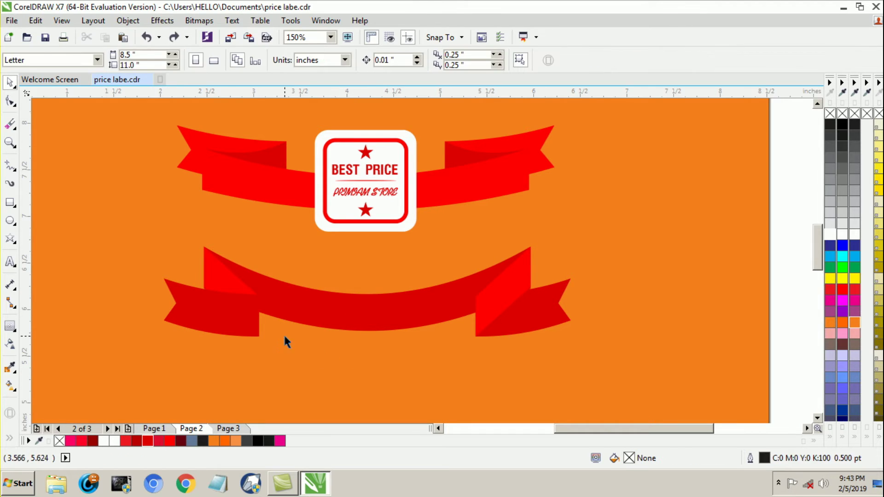
Bring both bright red folds of the lower ribbon to the front, and stack the curved dark red band above them
left_click(225, 282)
left_click(502, 303, "shift")
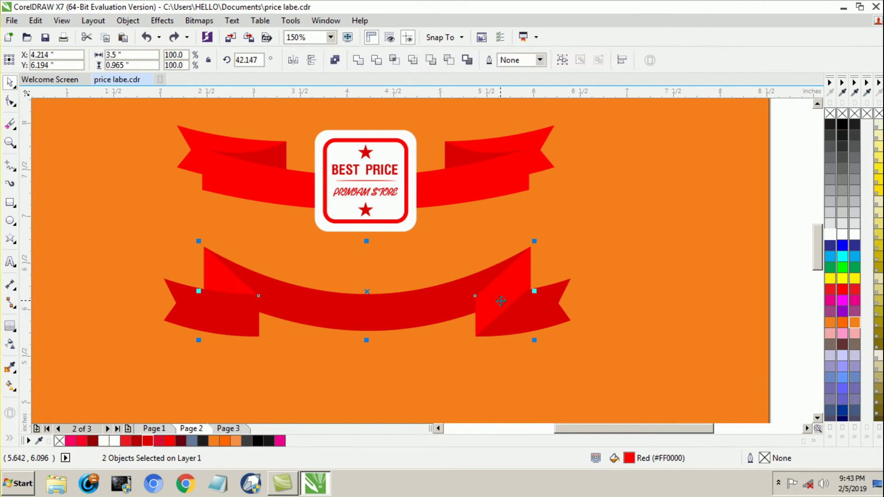
key("shift+Page_Up")
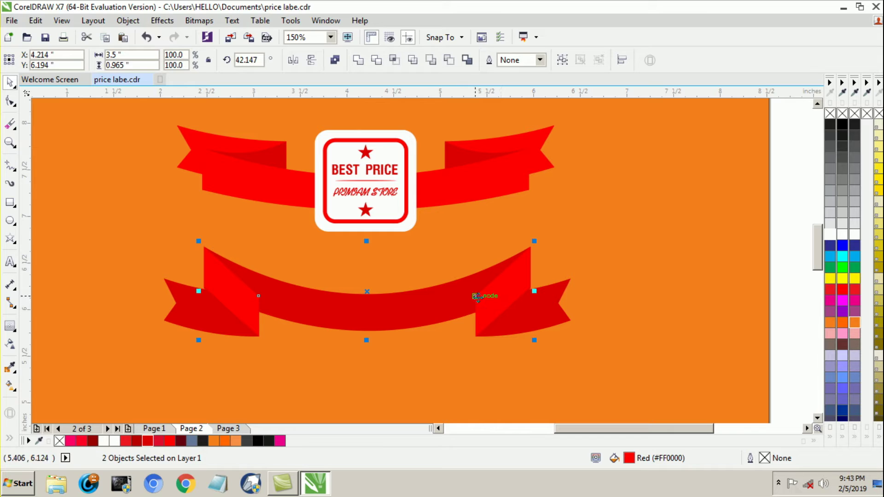
left_click(433, 307)
key("shift+Page_Up")
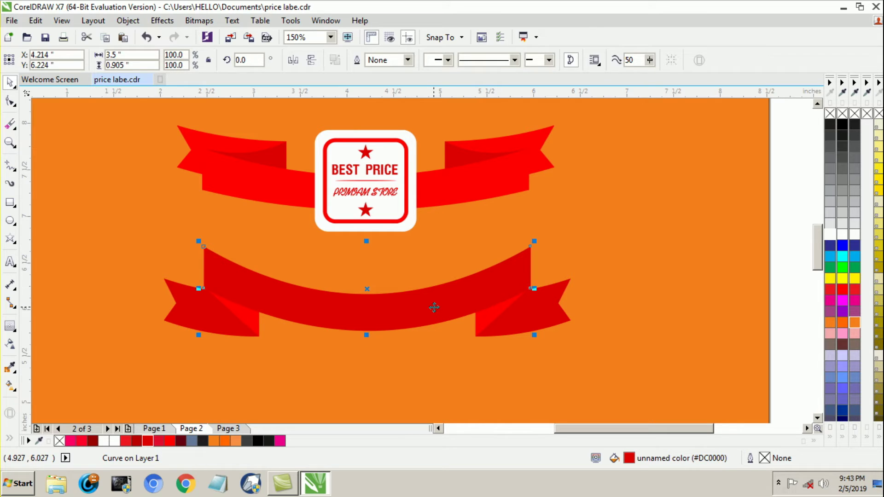
left_click(435, 364)
Draw a circle about 1.69 in across and centre it horizontally on the lower ribbon's curved band
scroll(428, 335, "down", 2)
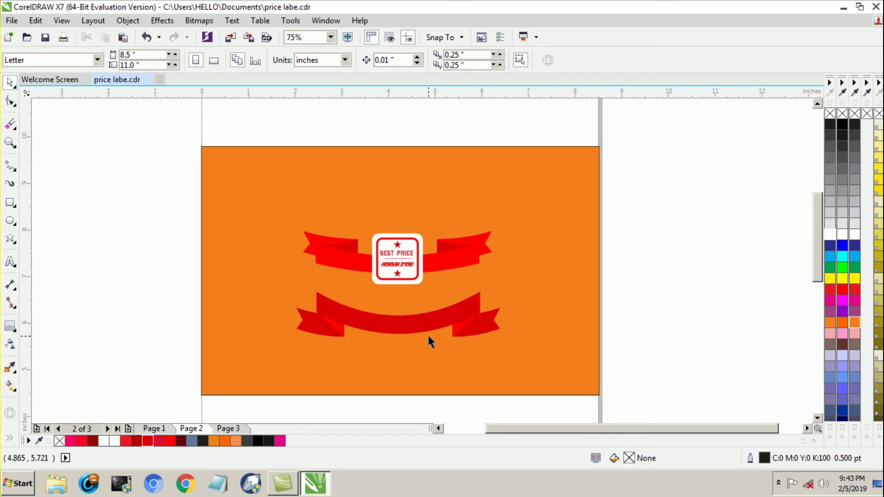
left_click(10, 220)
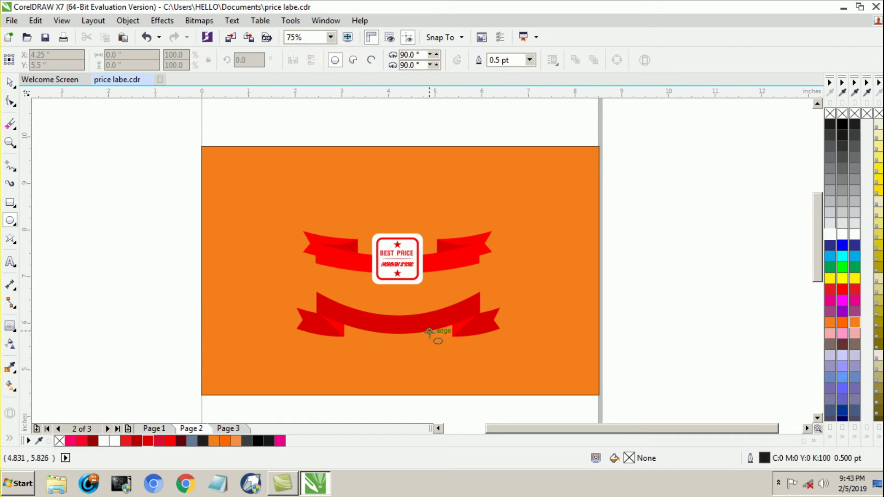
left_click_drag(374, 313, 454, 375)
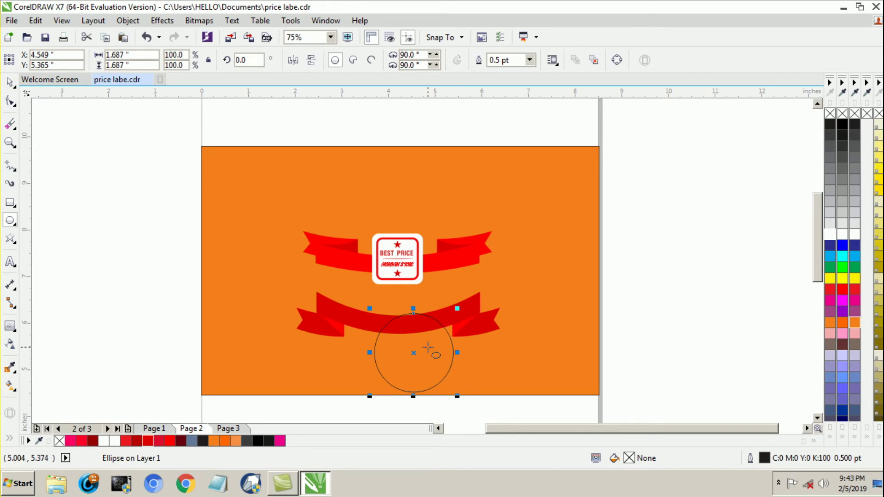
left_click(14, 86)
left_click(410, 351)
left_click(10, 83)
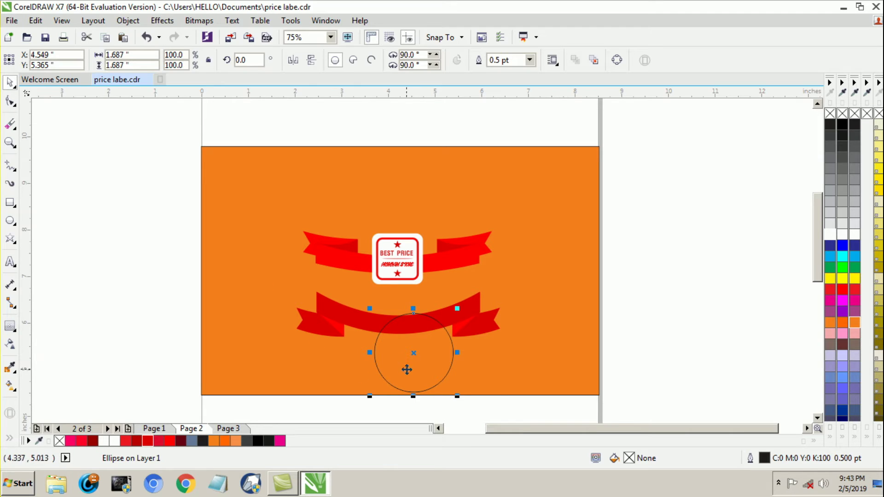
left_click_drag(412, 354, 397, 317)
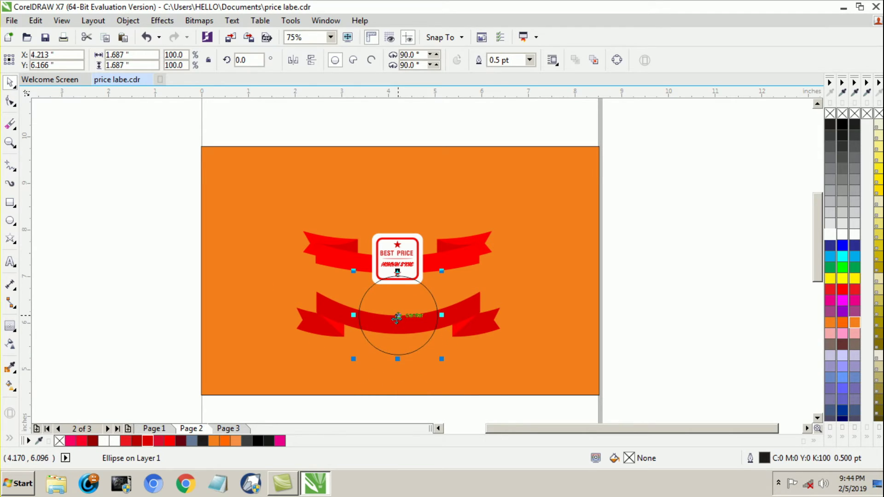
Nudge the whole BEST PRICE badge with its ribbon upward until it clears the circle
left_click(817, 418)
left_click(632, 253)
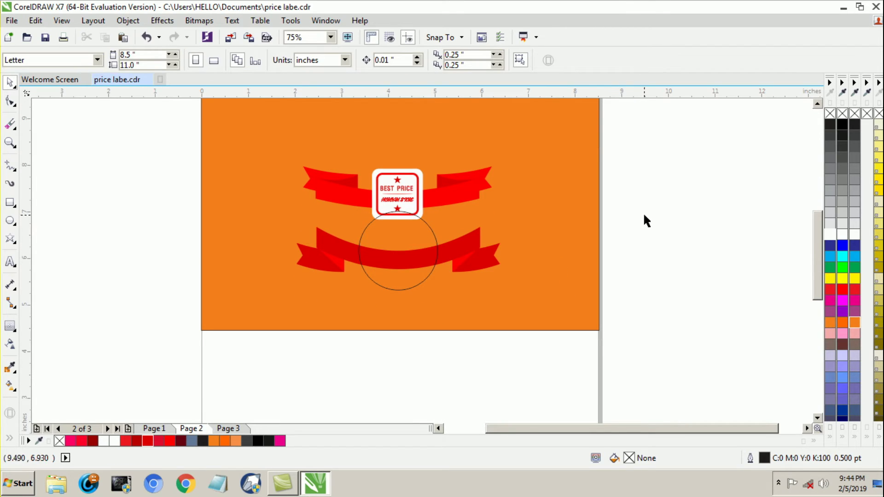
left_click_drag(635, 151, 270, 224)
key("Up")
key("Up")
key("Up")
key("Up")
key("Up")
key("Up")
key("Up")
key("Up")
key("Up")
key("Up")
key("Up")
key("Up")
key("Up")
key("Up")
key("Up")
key("Up")
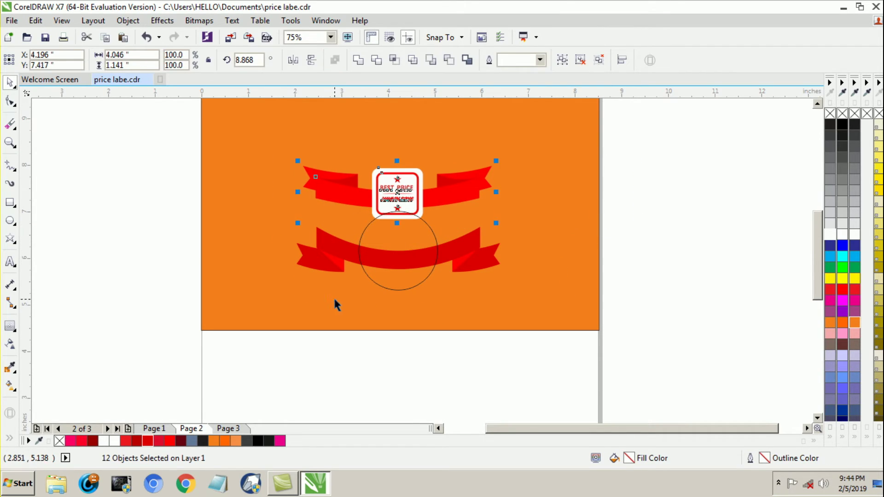
left_click(172, 255)
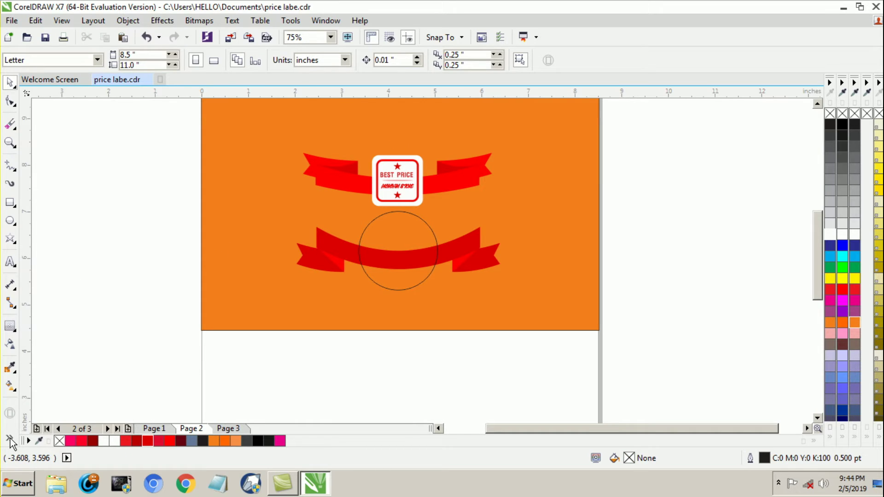
Create a Smart Fill shape from the circle's area above the ribbon band, and delete the original circle
left_click(10, 439)
left_click(30, 376)
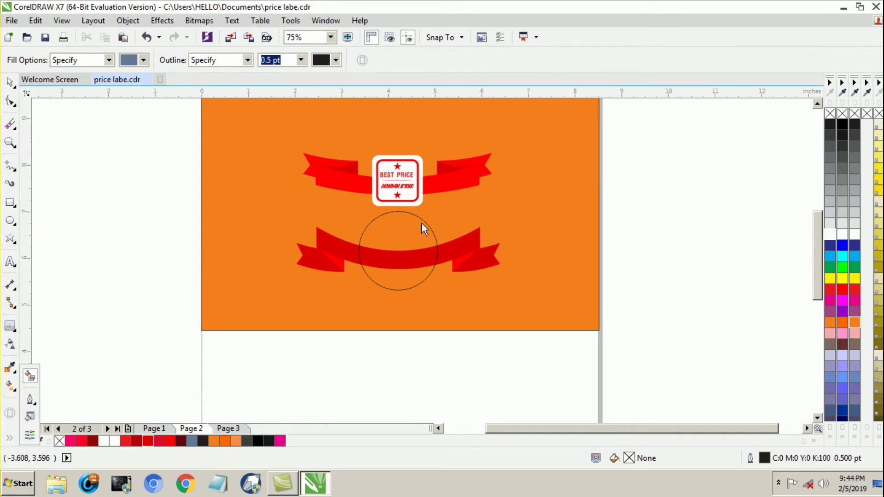
left_click(410, 225)
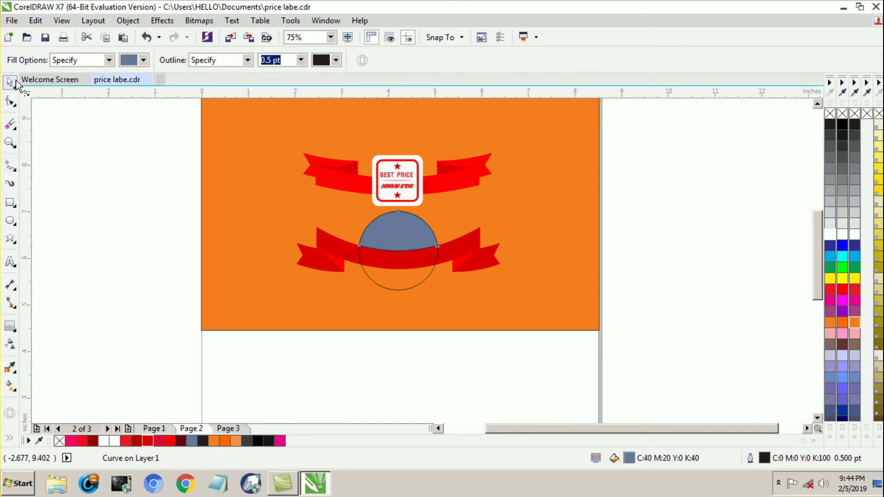
left_click(15, 82)
left_click(119, 199)
left_click(390, 282)
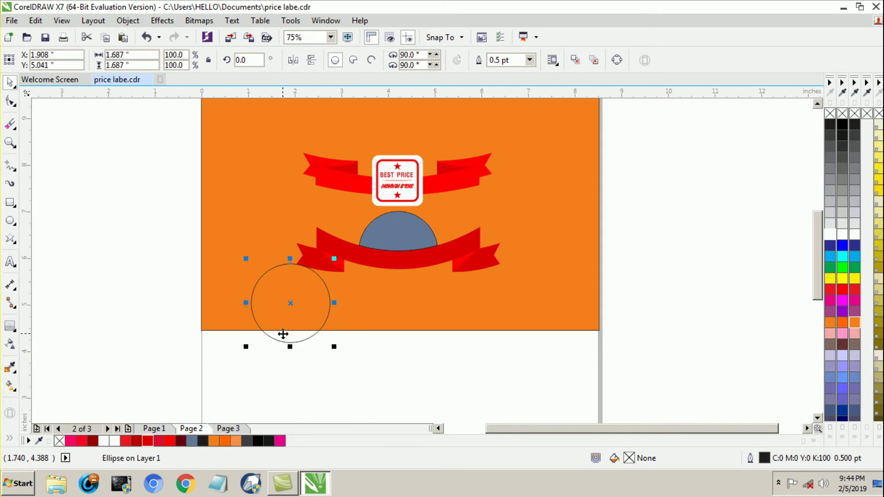
key("Delete")
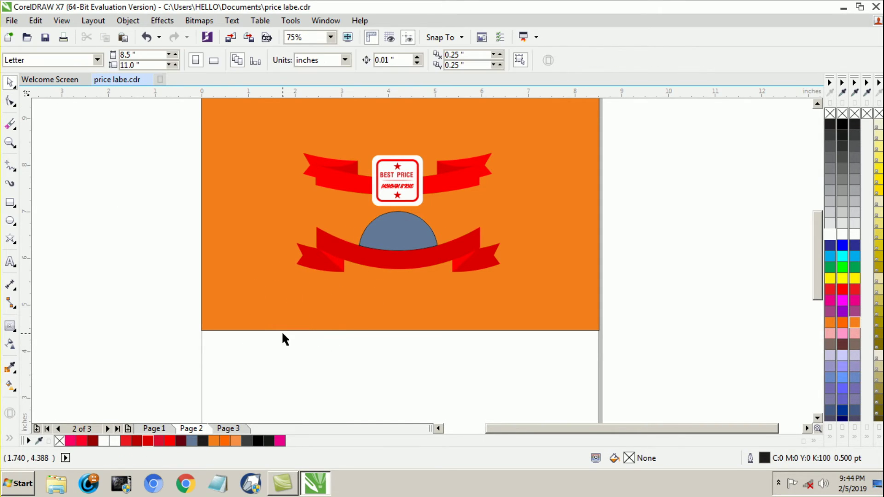
Fill the dome shape above the lower ribbon with white and remove its outline
left_click(401, 232)
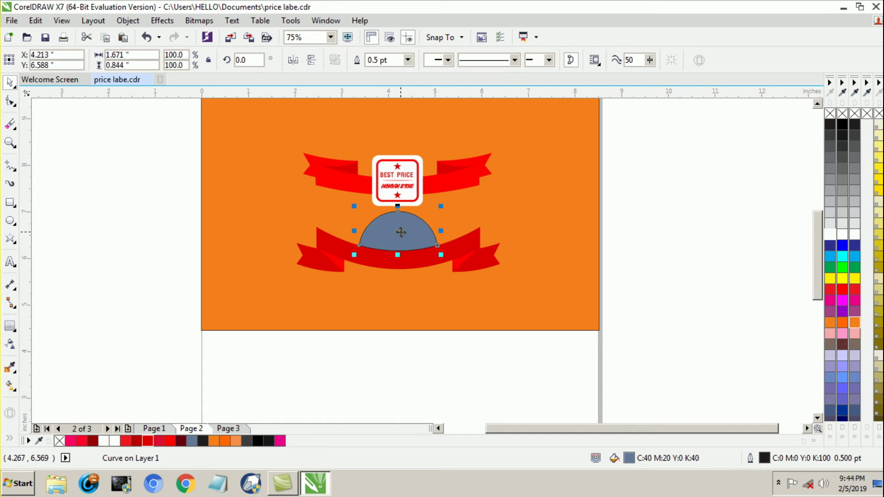
left_click(828, 236)
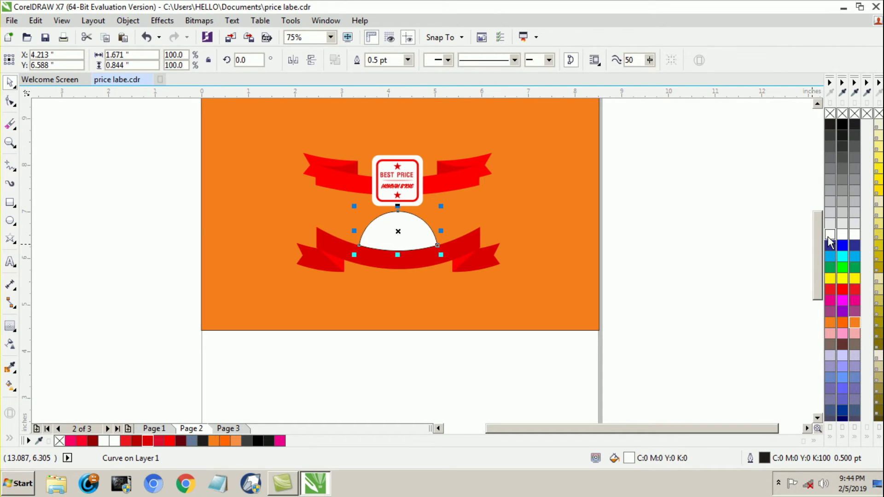
right_click(841, 125)
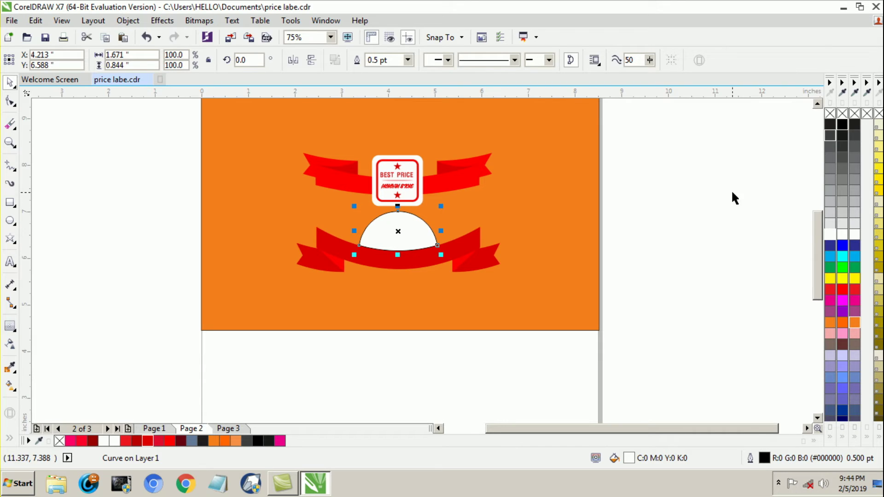
right_click(830, 113)
left_click(637, 214)
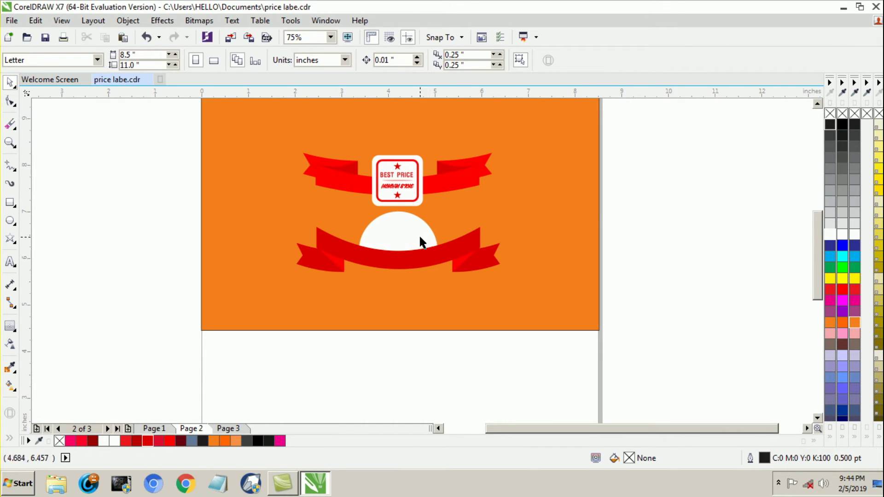
Add a one-step inside contour of 0.08 in to the white dome and break the contour group apart
left_click(389, 228)
scroll(389, 226, "up", 2)
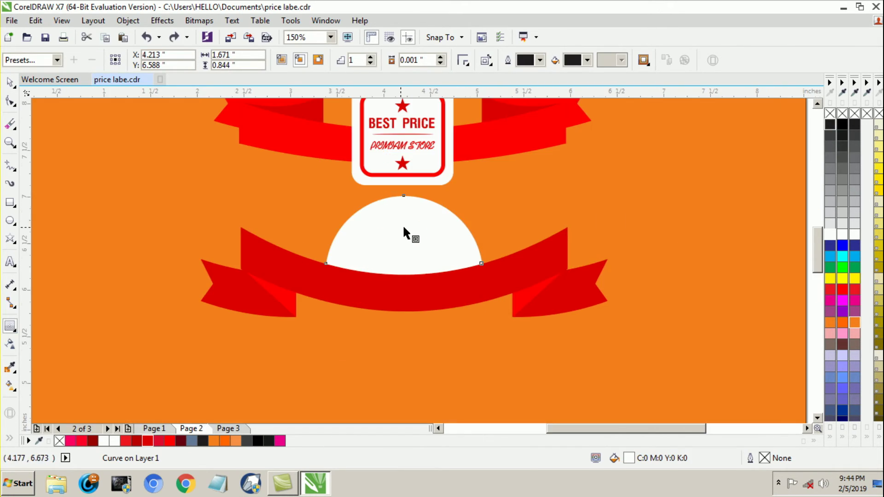
mouse_move(403, 202)
left_mouse_down()
mouse_move(404, 214)
mouse_move(403, 204)
left_mouse_up()
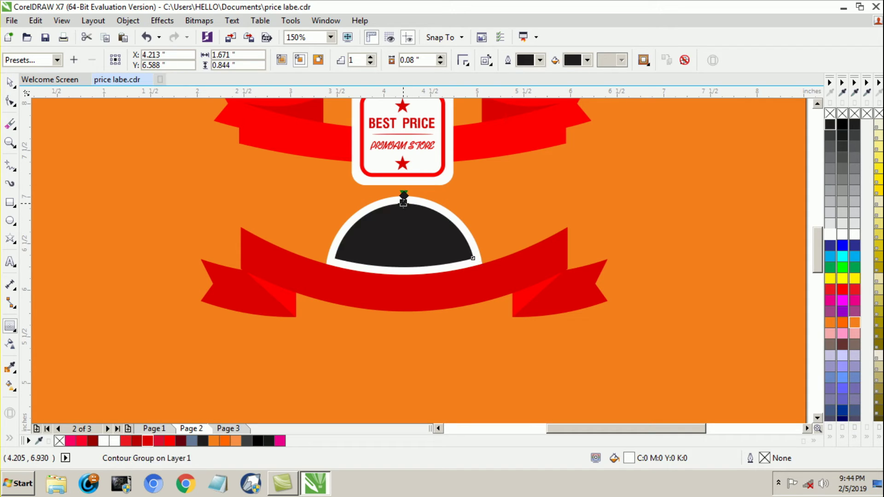
left_click(11, 82)
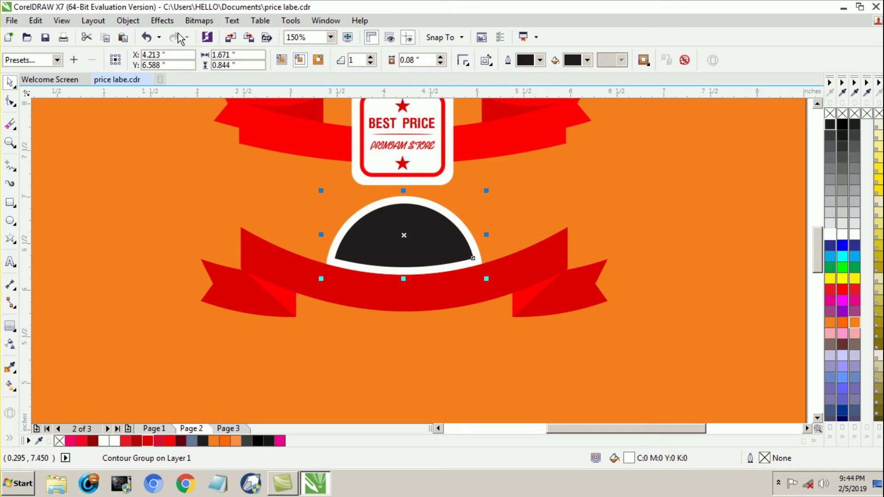
left_click(127, 20)
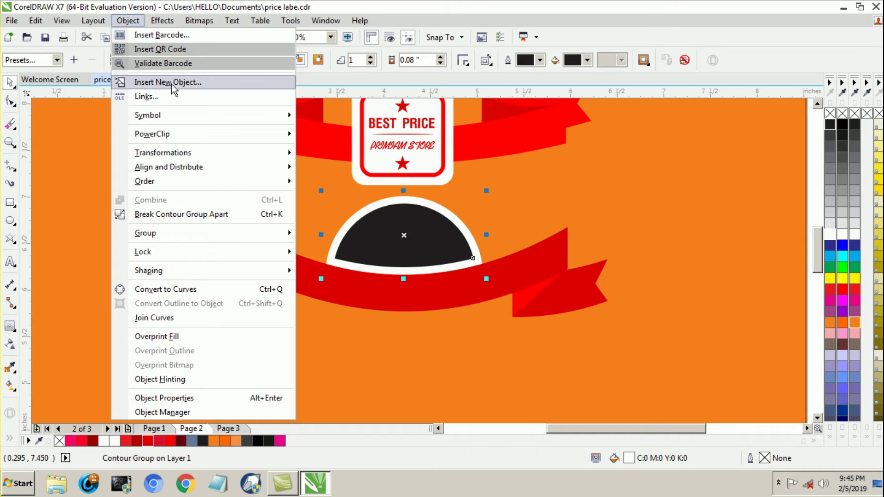
left_click(177, 214)
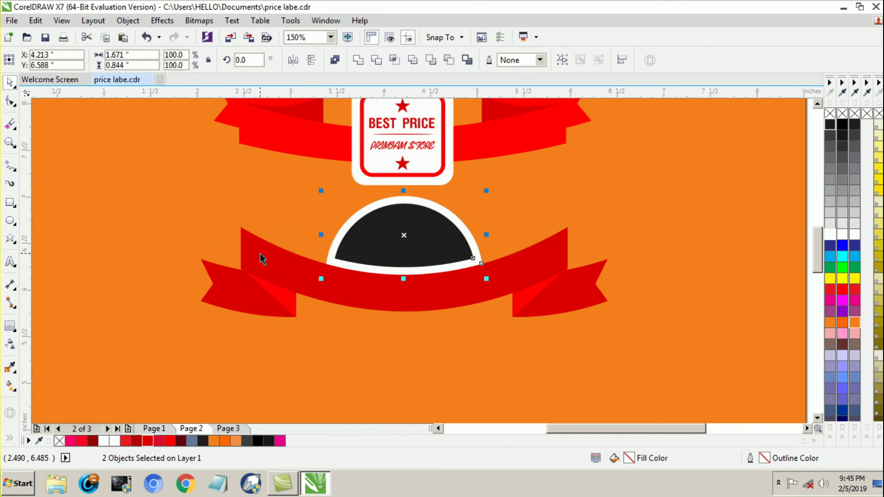
left_click(333, 354)
Fill the inner dome with white and give it a red #FF0000 outline 3.0 pt wide
left_click(439, 250)
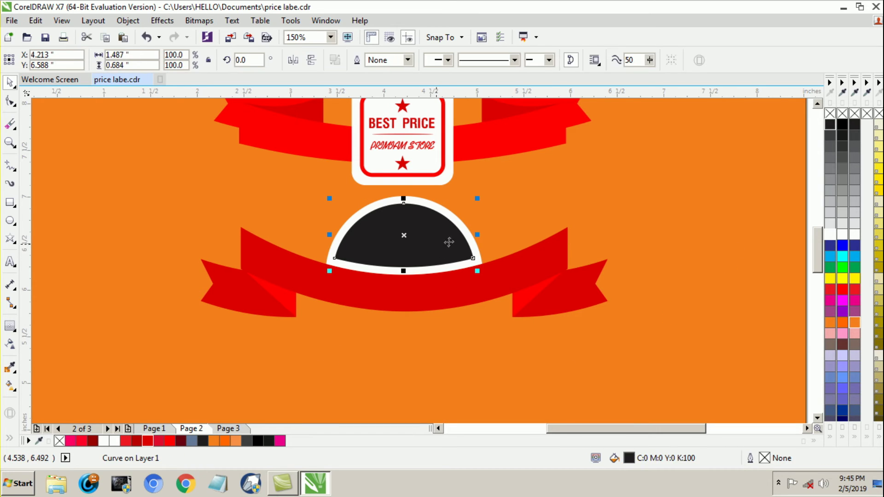
left_click(842, 235)
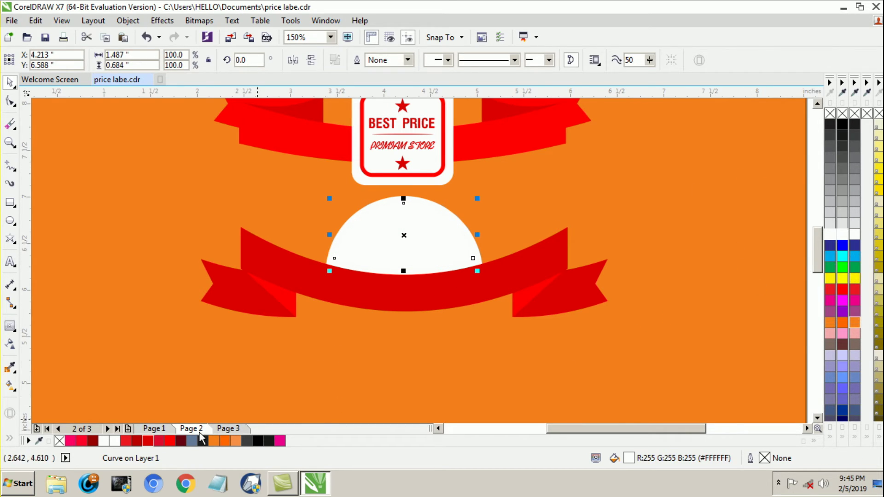
right_click(168, 441)
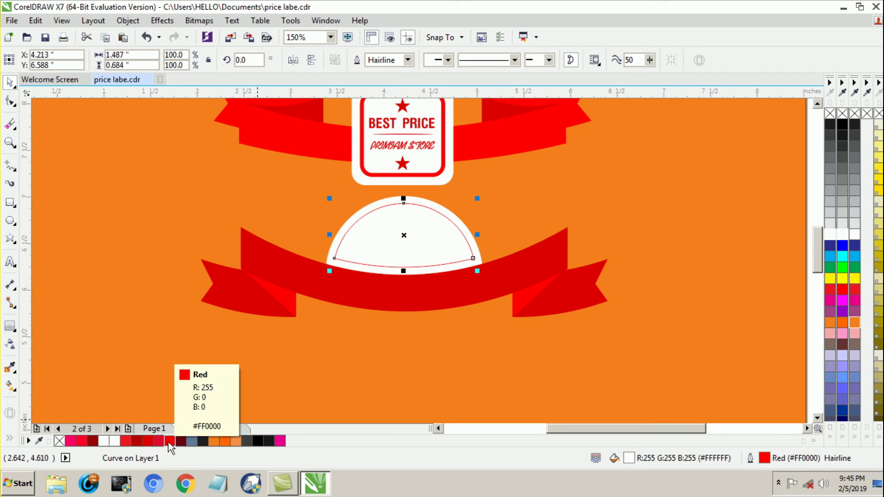
left_click(407, 60)
left_click(385, 140)
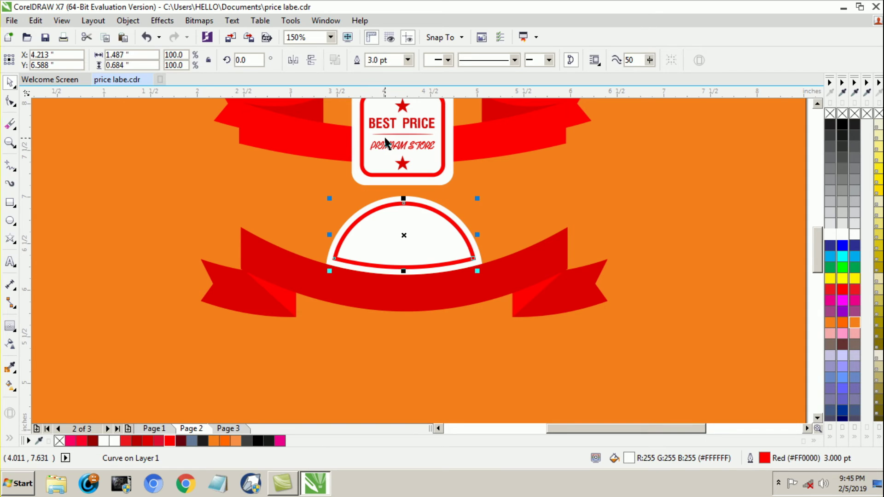
Stretch the inner dome downward over the band to about 0.854 in tall, and widen it evenly to about 1.553 in
left_click_drag(403, 271, 404, 287)
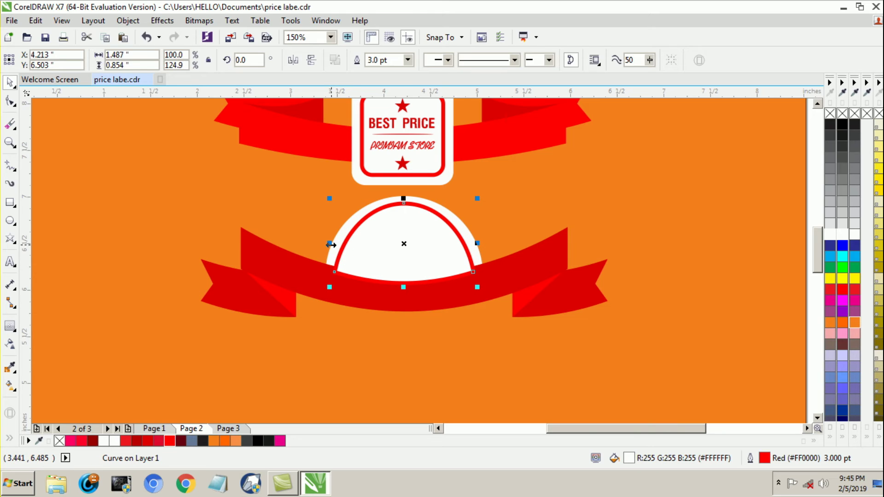
left_click_drag(330, 245, 328, 244)
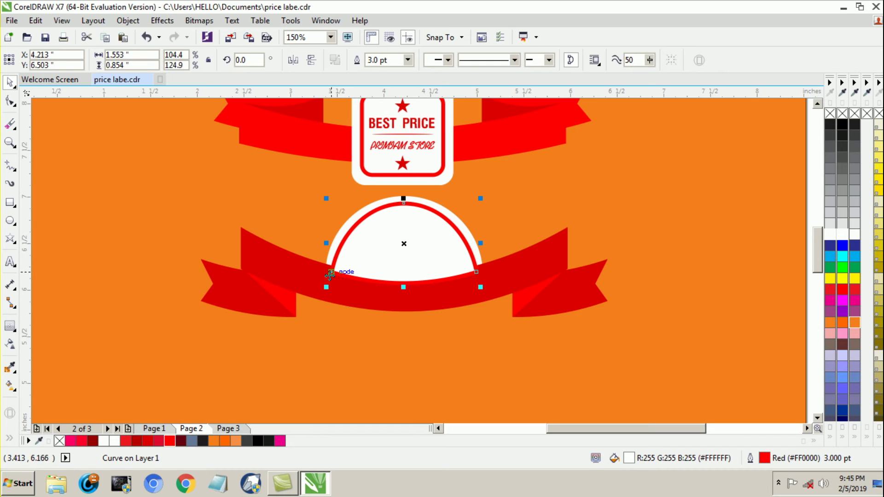
left_click(350, 318)
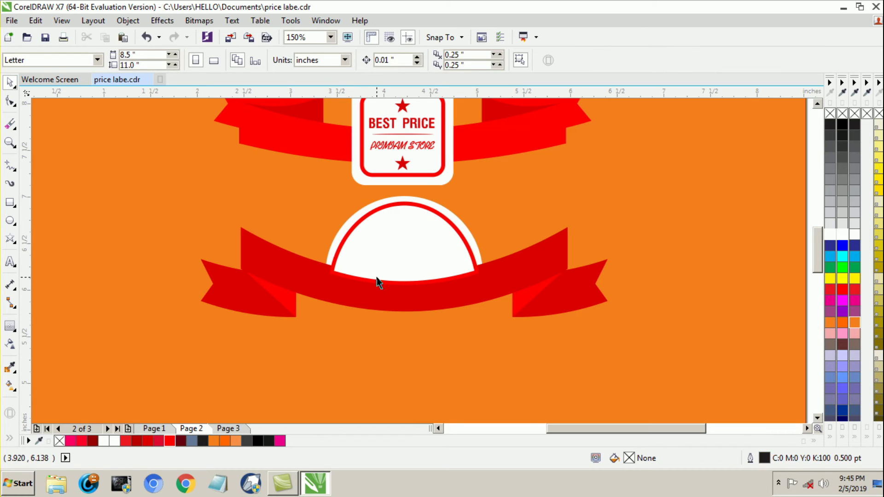
Bring the lower ribbon's curved centre band to the front so it overlaps the base of the dome
left_click(375, 300)
key("shift+Page_Up")
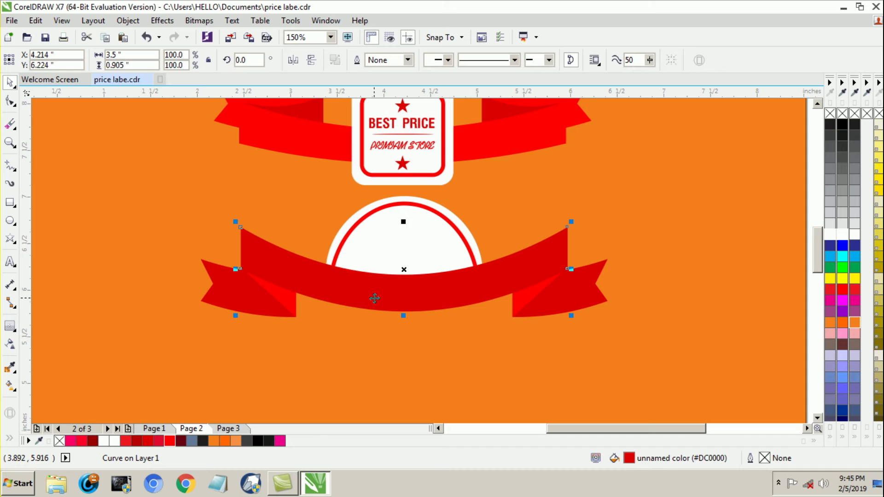
scroll(374, 299, "down", 2)
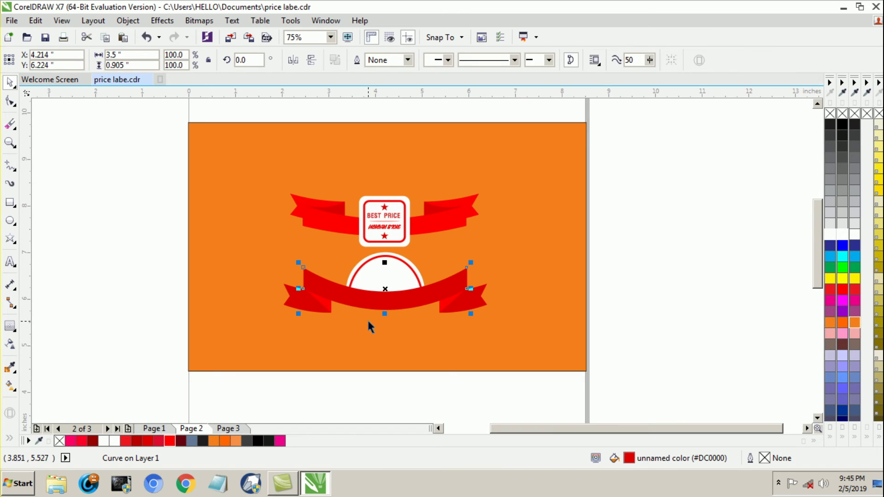
scroll(396, 250, "up", 2)
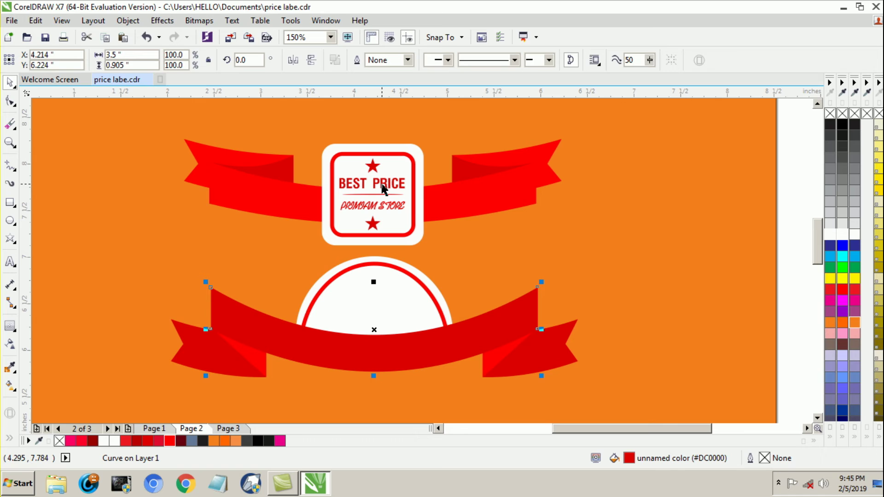
Copy the badge's BEST PRICE text to its lower right and fit a BEST PRICE text to the inner dome's curve
left_click_drag(383, 188, 487, 239)
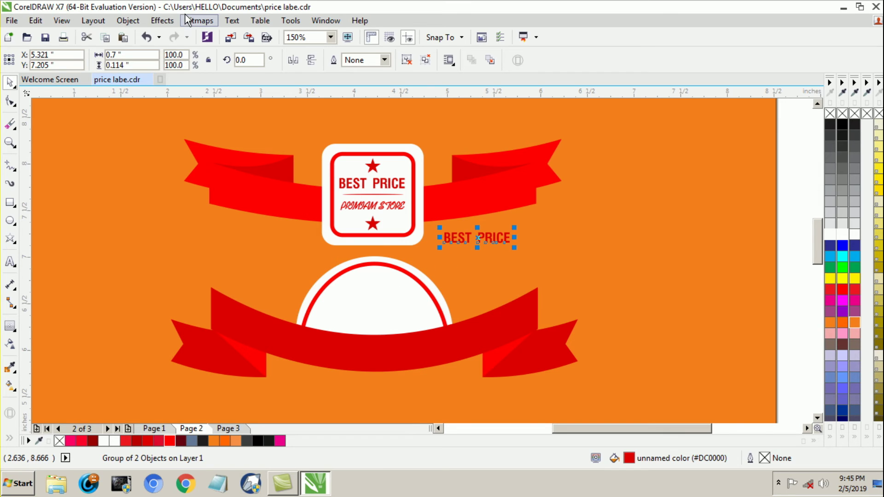
left_click(230, 21)
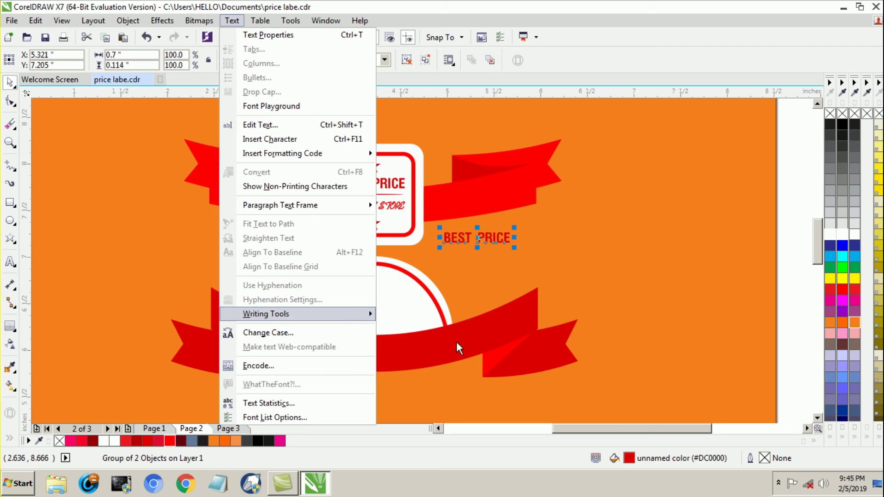
left_click(475, 284)
left_click(389, 299)
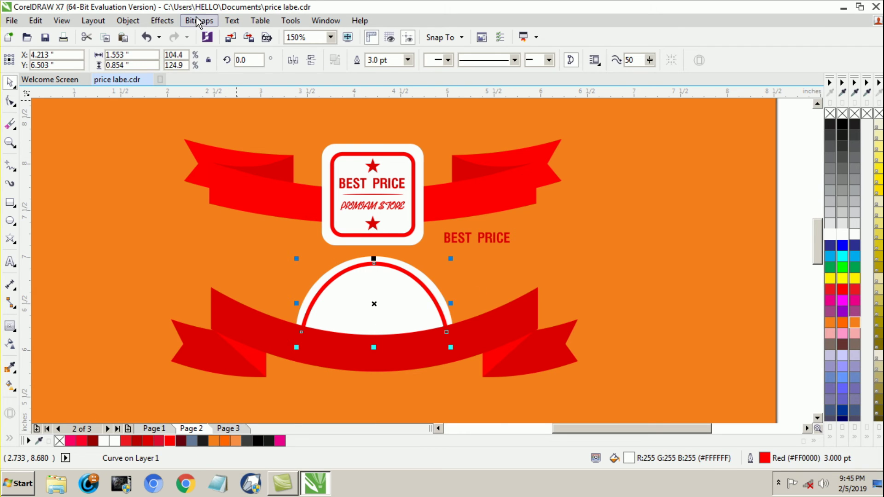
left_click(228, 22)
left_click(370, 281)
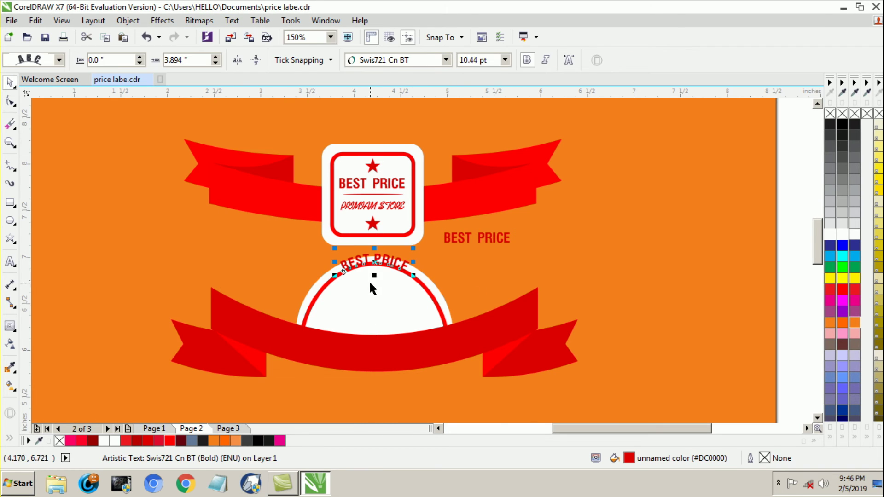
Move the curved BEST PRICE text inside the dome at a 0.25 in distance from the path, and set its font size to 11 pt
left_click_drag(376, 260, 375, 282)
scroll(376, 282, "up", 2)
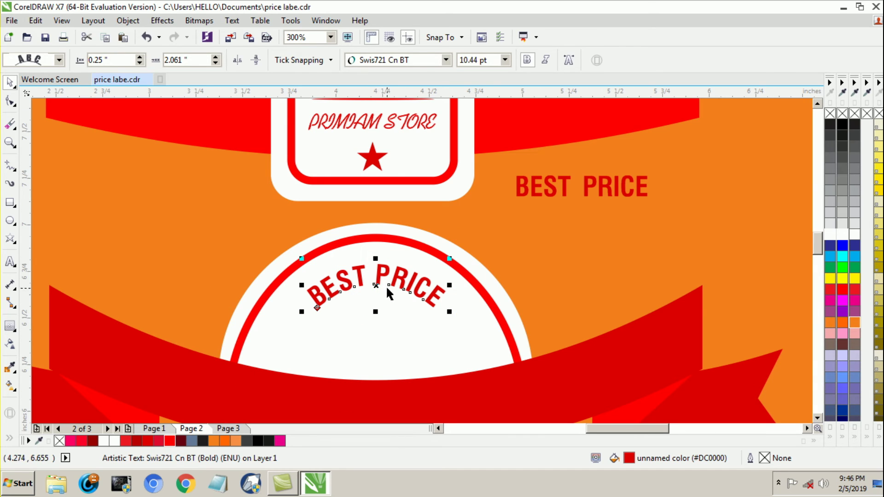
mouse_move(397, 283)
left_mouse_down()
mouse_move(398, 270)
mouse_move(388, 278)
left_mouse_up()
scroll(388, 278, "down", 2)
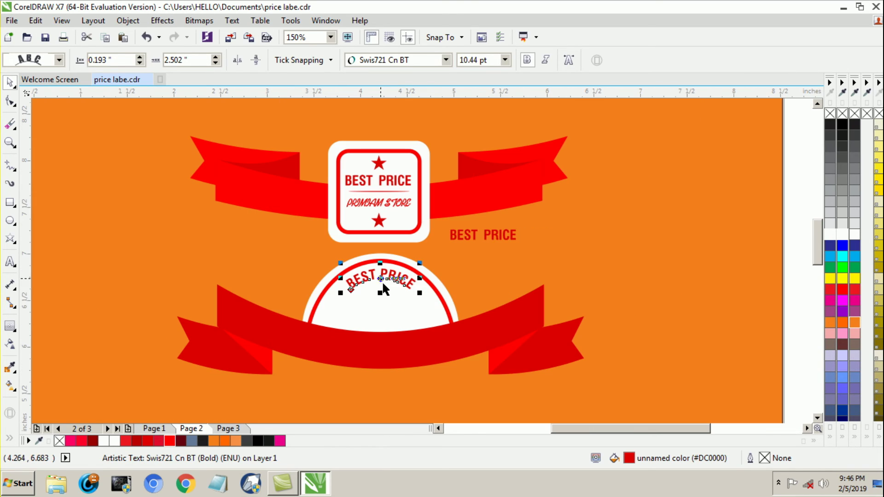
left_click(489, 59)
type("11")
key("Return")
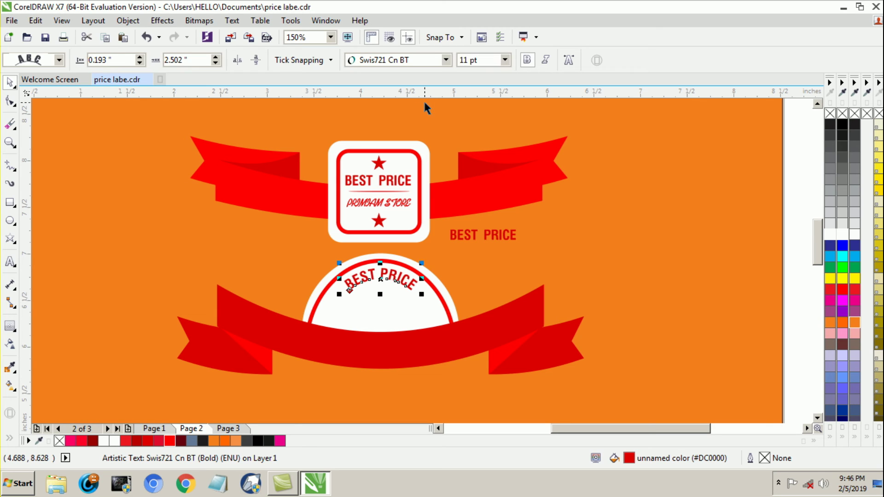
left_click_drag(388, 275, 394, 280)
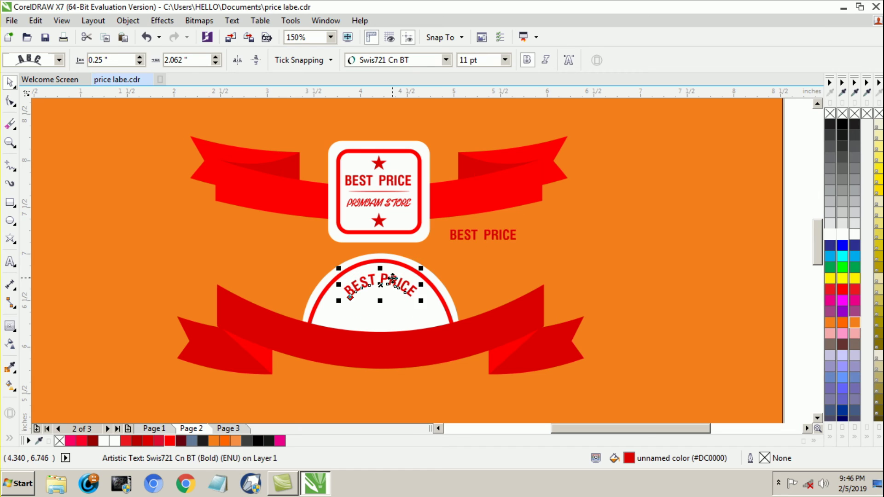
left_click(269, 241)
Copy the badge's PRIMIAM STORE text to the base of the dome, just above the ribbon, and centre it horizontally on the inner dome
left_click_drag(400, 202, 402, 322)
left_click(434, 302, "shift")
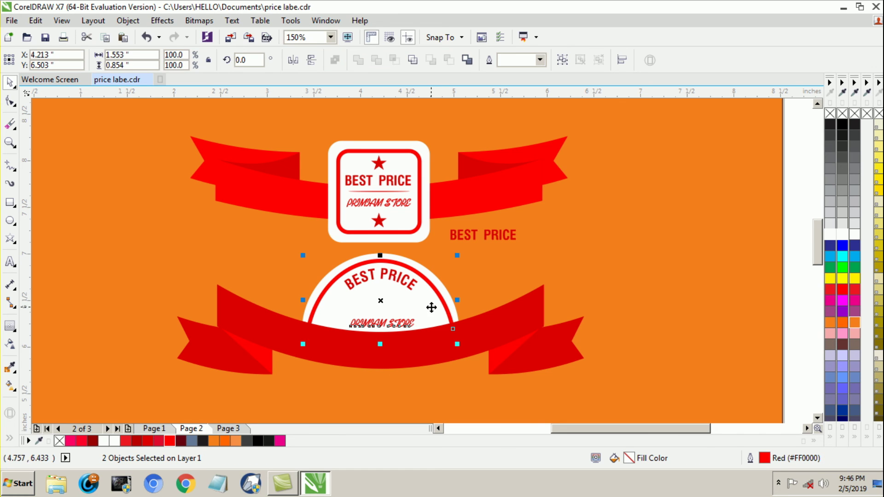
key("c")
left_click(465, 317)
Set the dome's PRIMIAM STORE text to 9 pt and align its centre horizontally with the inner dome again
left_click(409, 325)
left_click(421, 60)
type("9")
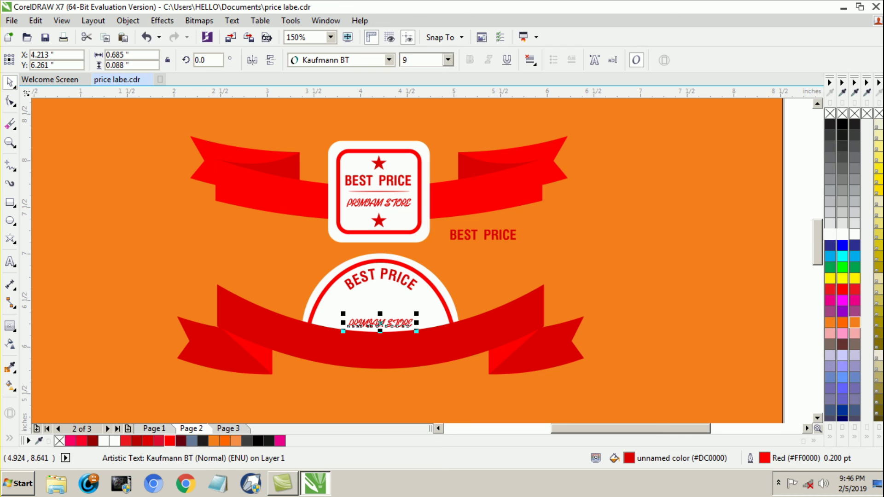
key("Return")
left_click(436, 308, "shift")
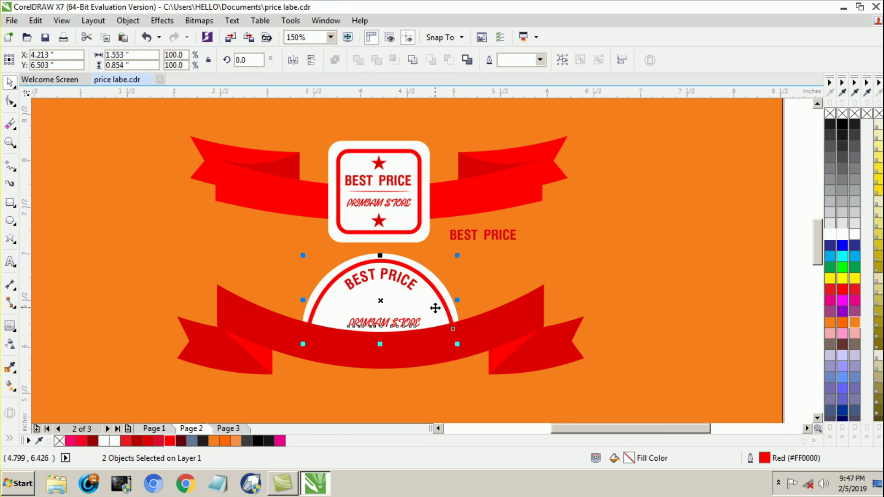
key("c")
key("Escape")
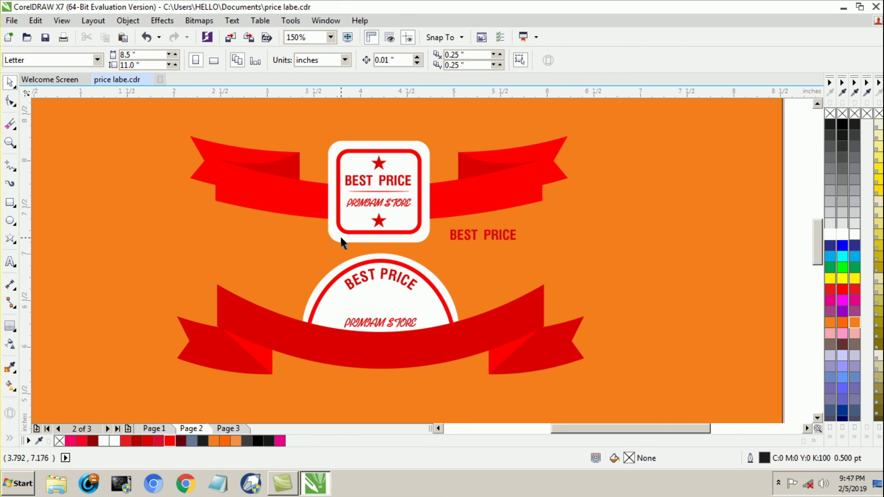
Copy the badge's lower star to the dome between BEST PRICE and PRIMIAM STORE, and enlarge the copy slightly
left_click_drag(378, 221, 379, 298)
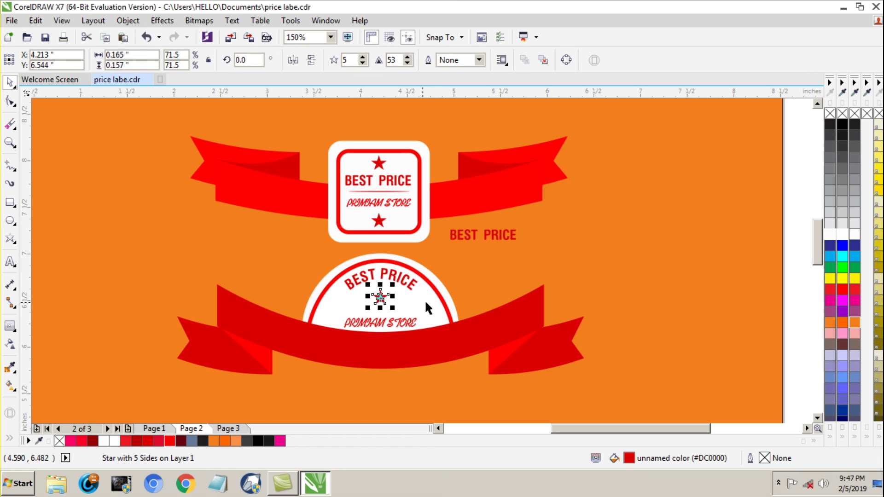
key("Escape")
left_click(381, 302)
left_click_drag(393, 309, 399, 316)
key("Escape")
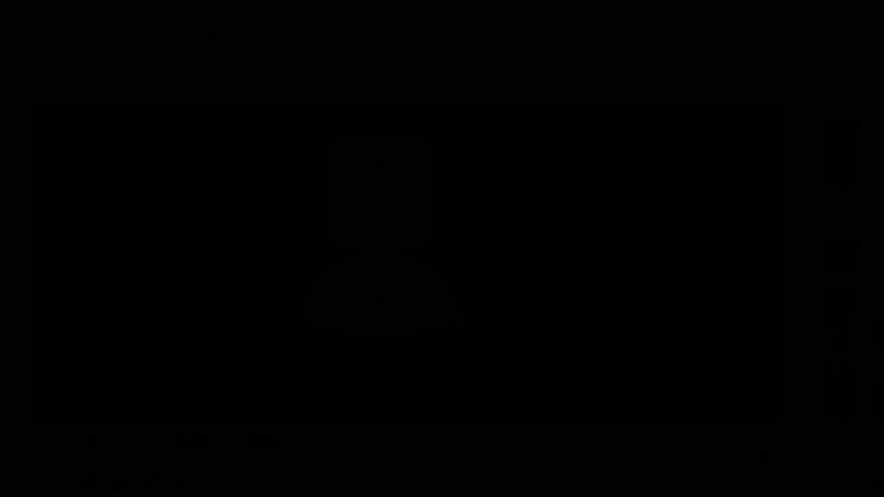